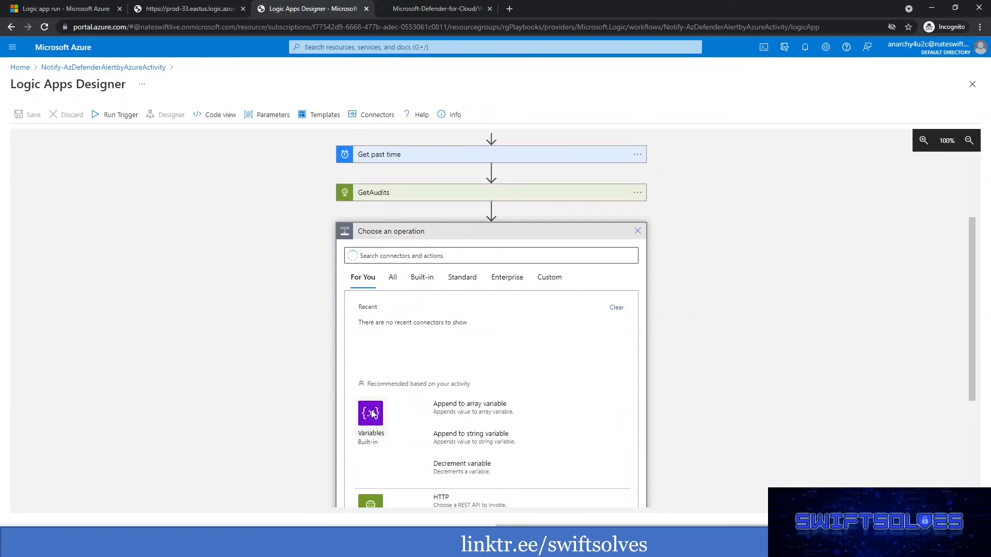
# Add an Initialize variable action after GetAudits, with type String and the name activecalleremailaddress.
pyautogui.click(371, 412)
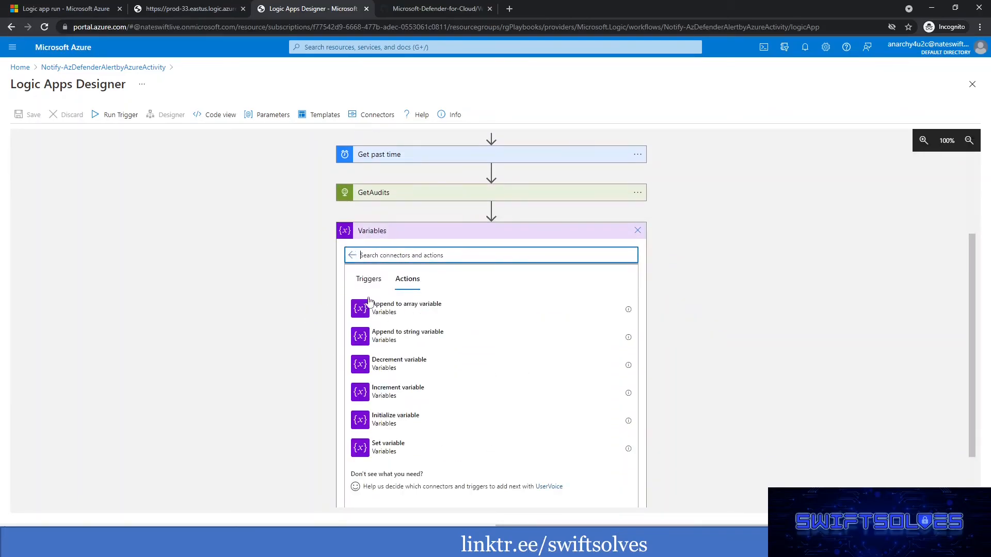
pyautogui.click(386, 422)
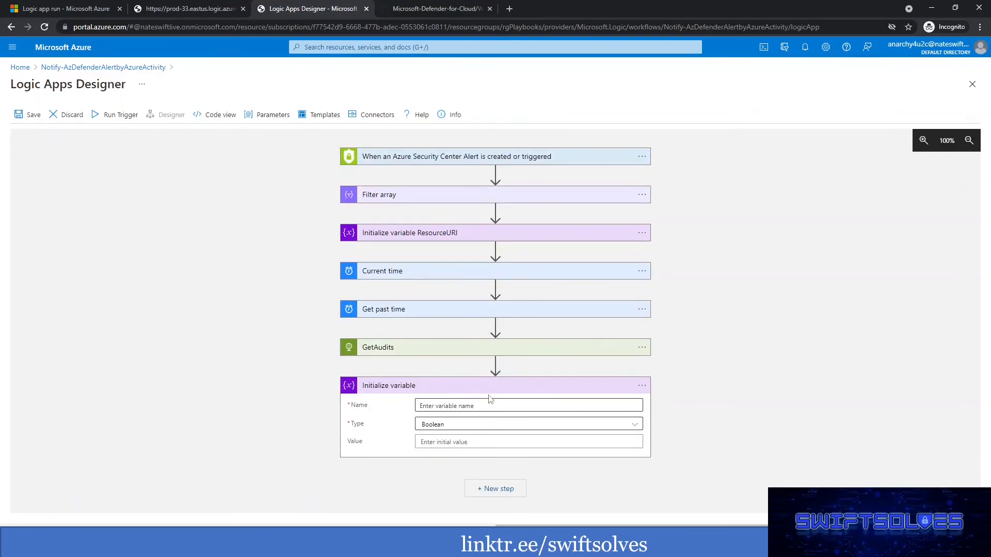
pyautogui.click(466, 426)
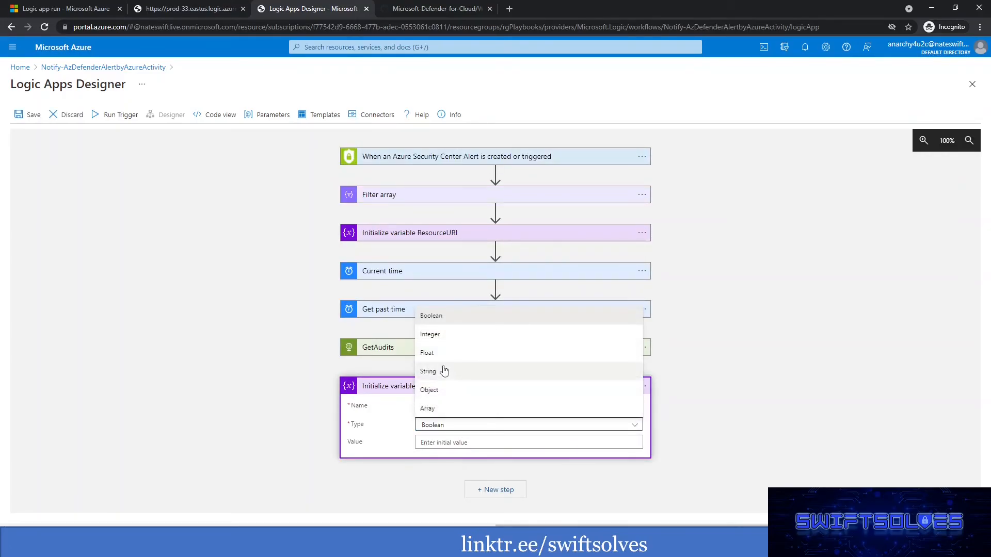
pyautogui.click(431, 373)
pyautogui.click(453, 410)
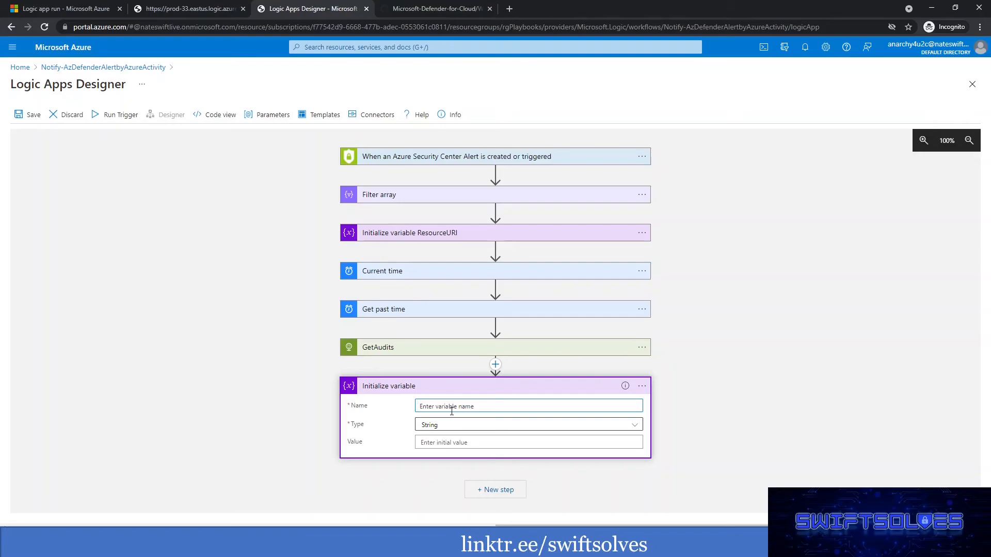
pyautogui.write('activecalleremailaddress')
# Set the new variable's initial value to the expression null.
pyautogui.click(462, 442)
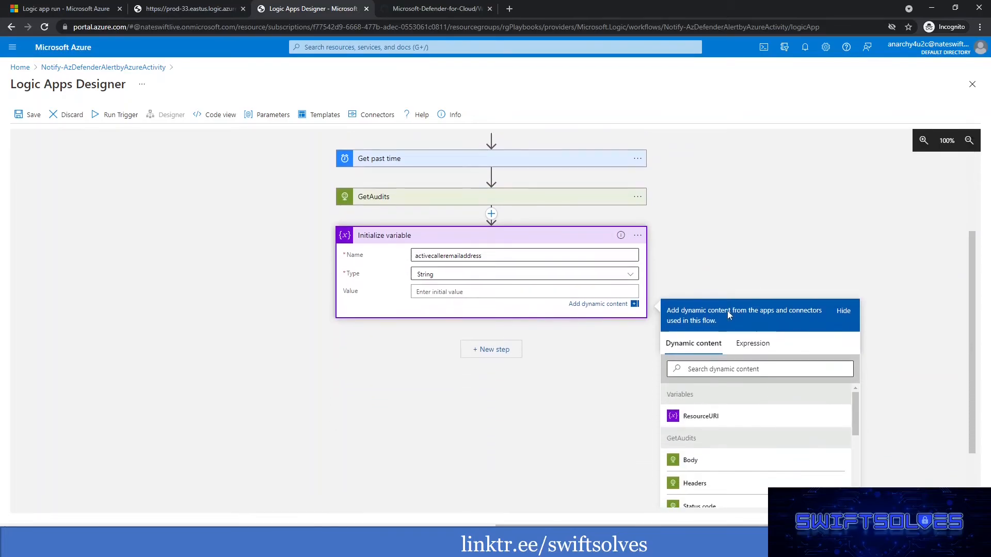
pyautogui.click(751, 340)
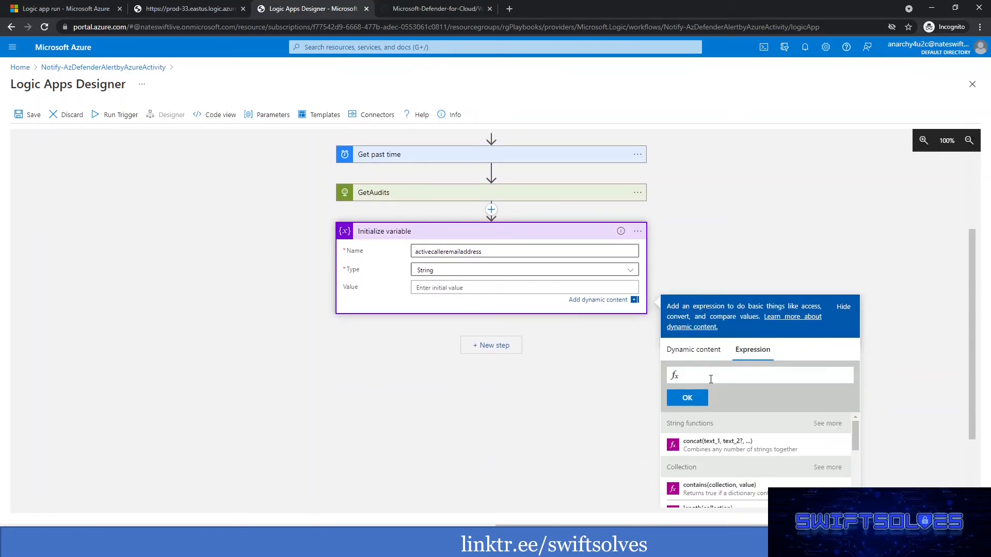
pyautogui.write('null')
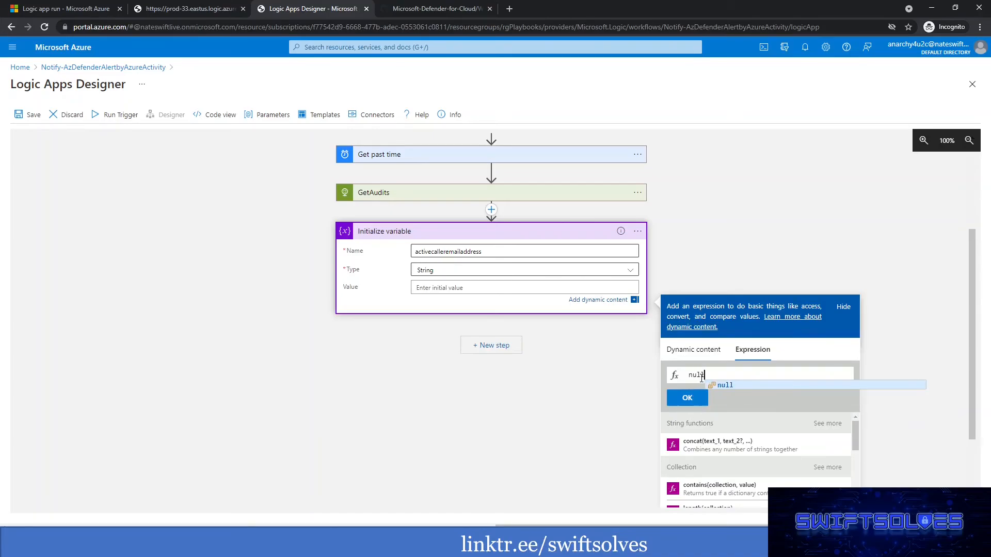
pyautogui.click(694, 400)
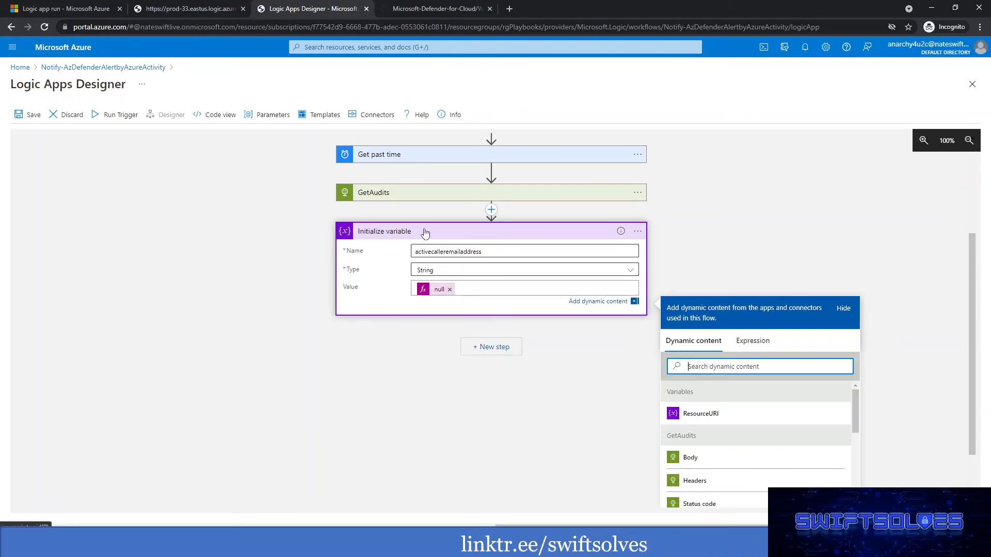
pyautogui.click(704, 246)
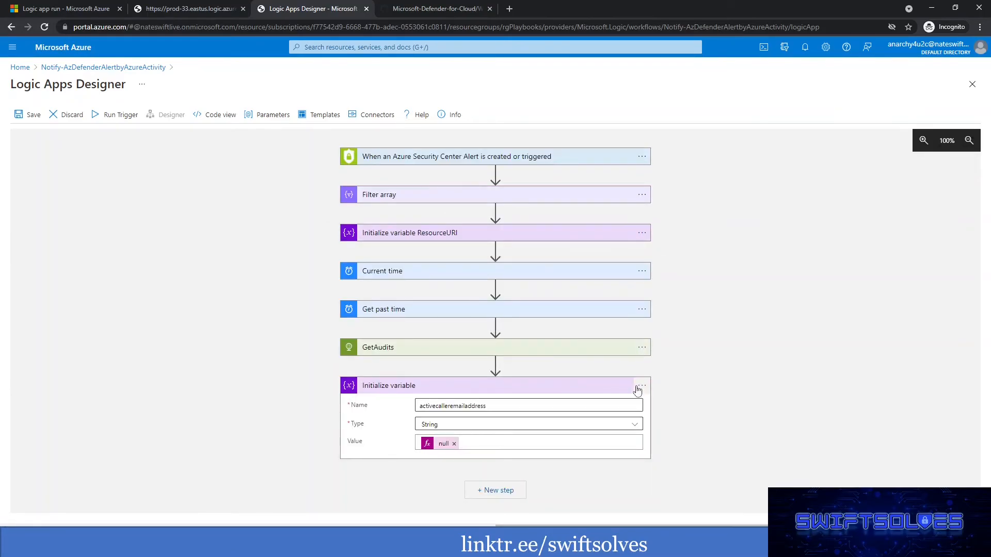
# Rename the new variable action as "Initialize variable activecalleremailaddress".
pyautogui.click(641, 386)
pyautogui.click(688, 387)
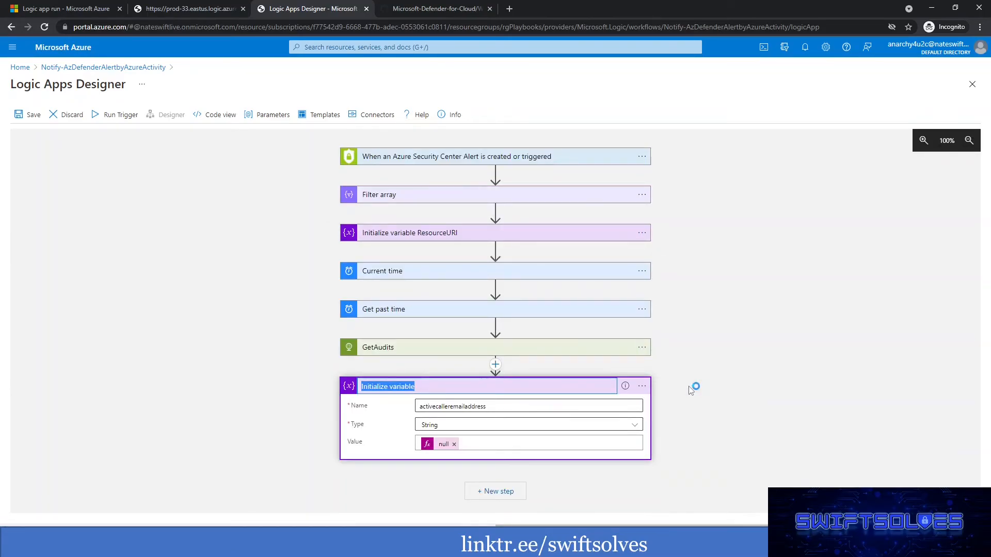
pyautogui.click(475, 389)
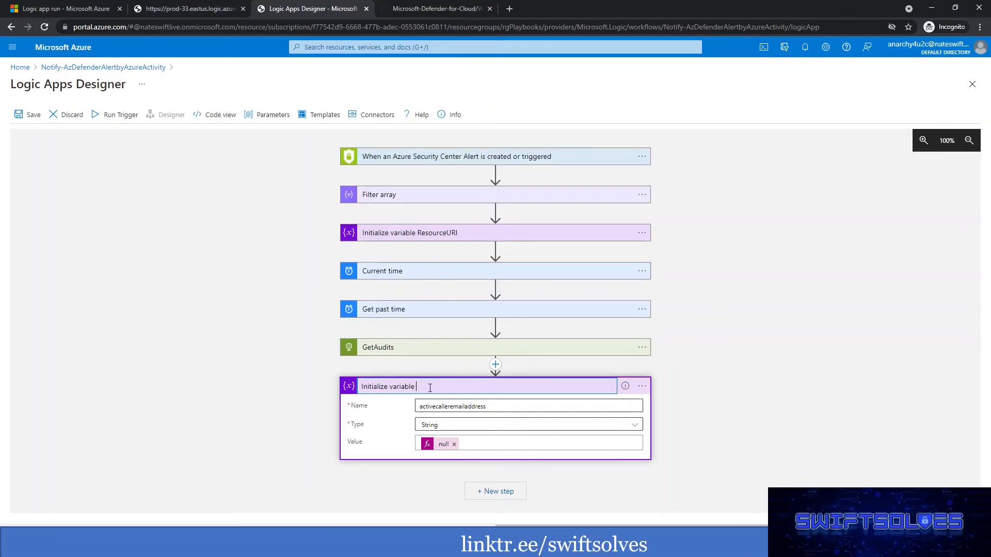
pyautogui.doubleClick(462, 405)
pyautogui.hotkey('ctrl', 'c')
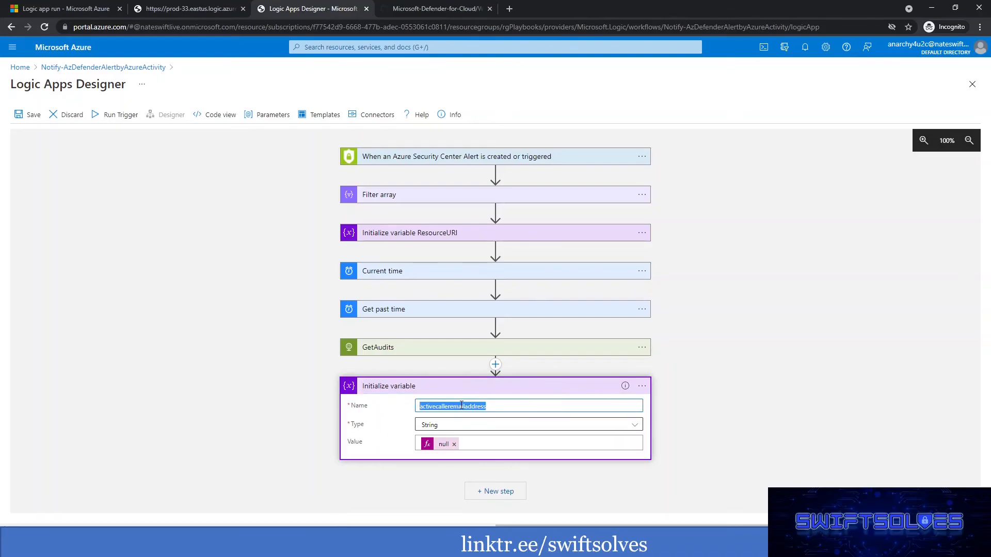
pyautogui.click(642, 386)
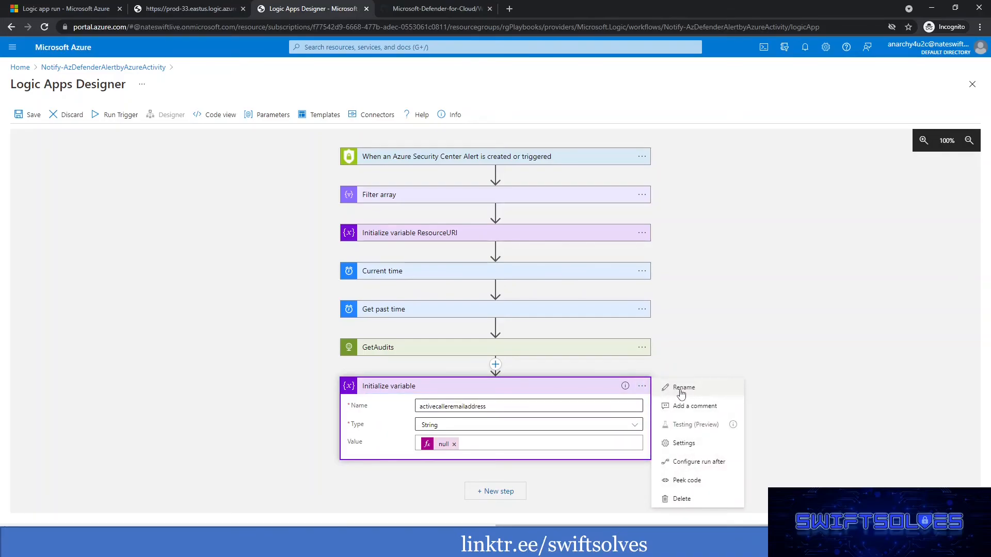
pyautogui.click(682, 388)
pyautogui.click(483, 387)
pyautogui.hotkey('ctrl', 'v')
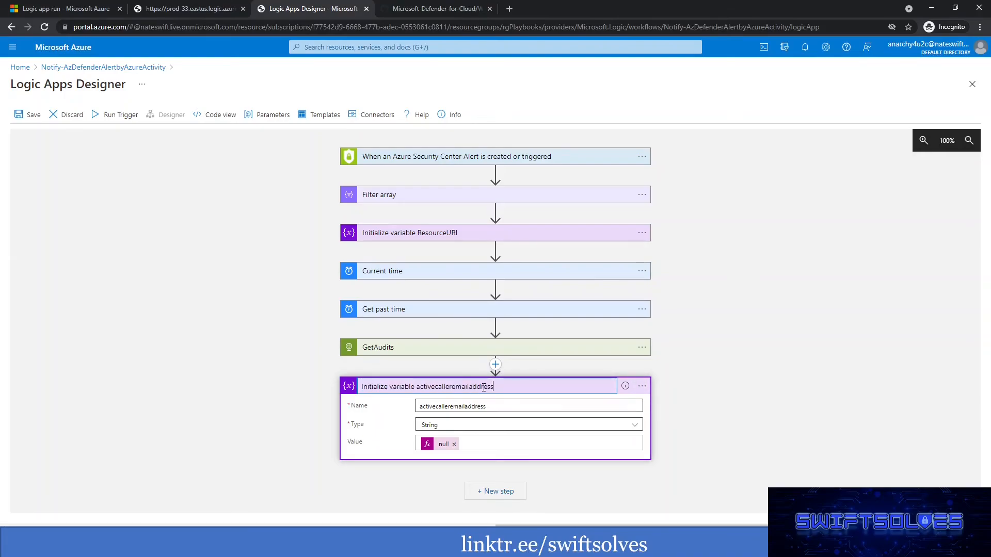
pyautogui.click(705, 350)
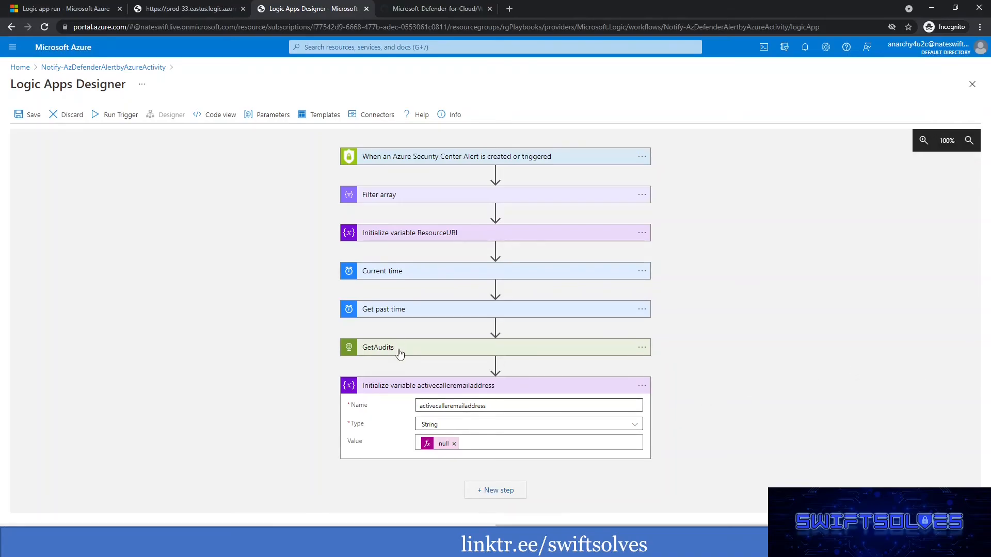
# Examine the full request URI in the GetAudits inputs of the open Logic app run.
pyautogui.click(66, 8)
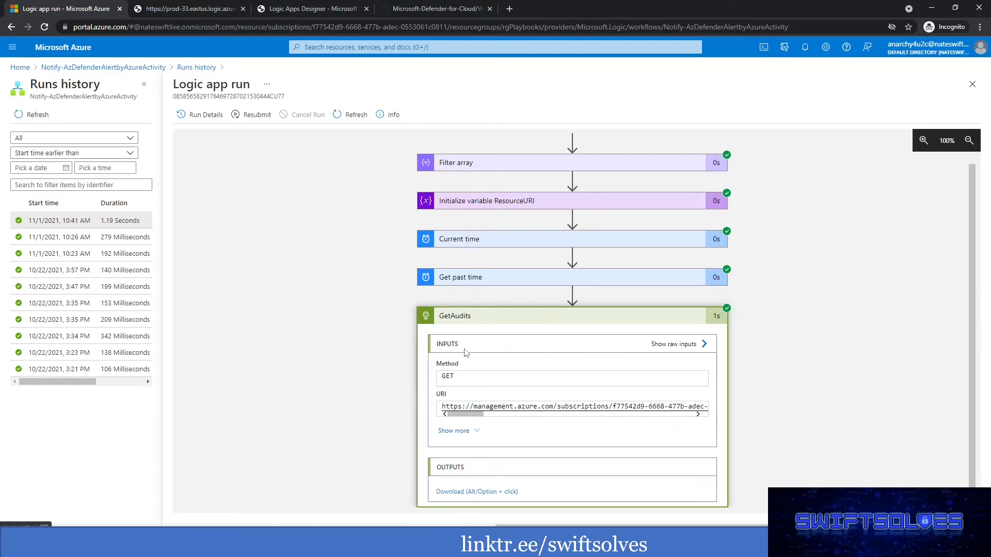
pyautogui.moveTo(470, 417); pyautogui.dragTo(574, 422)
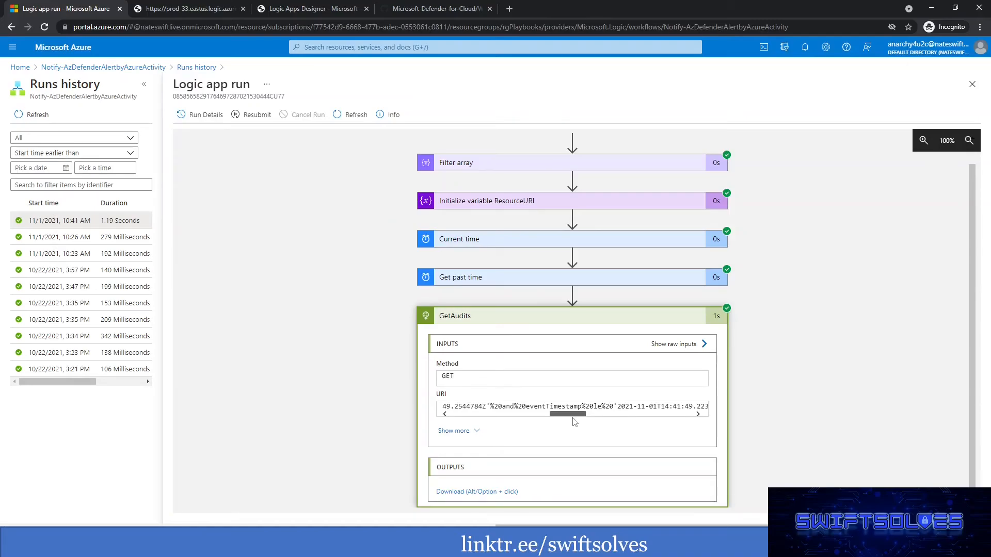
pyautogui.moveTo(573, 418); pyautogui.dragTo(696, 416)
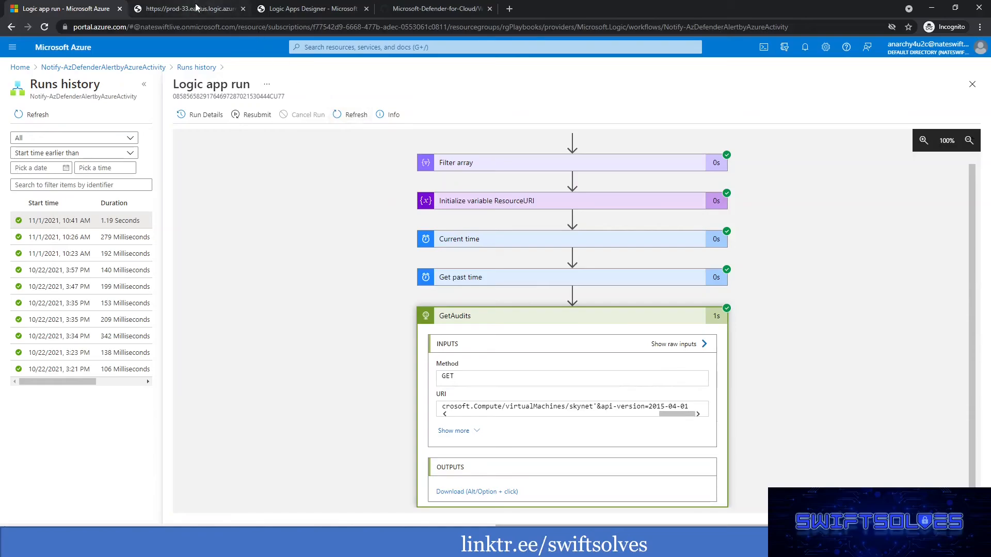
# Return to the Logic Apps Designer and add a For each control after the activecalleremailaddress variable action.
pyautogui.click(317, 9)
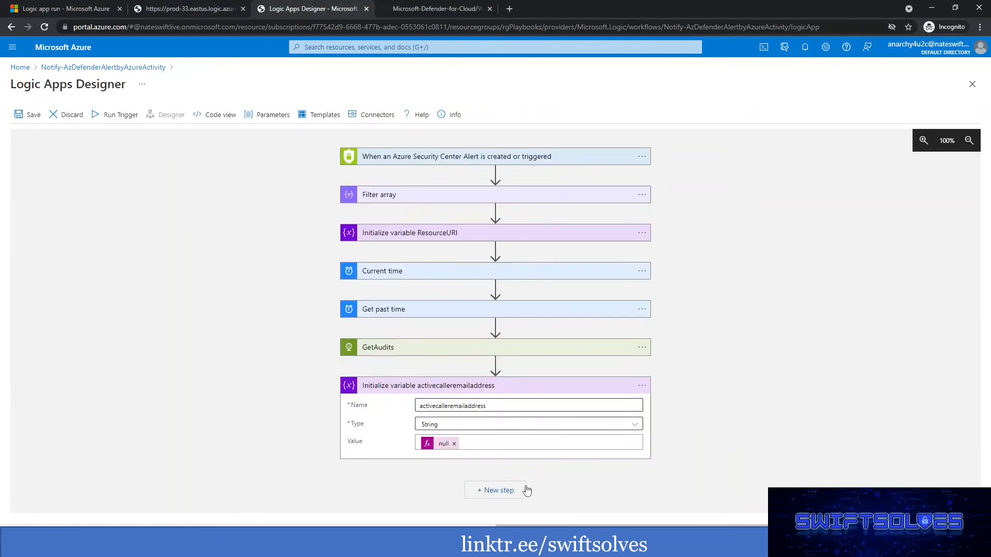
pyautogui.click(499, 491)
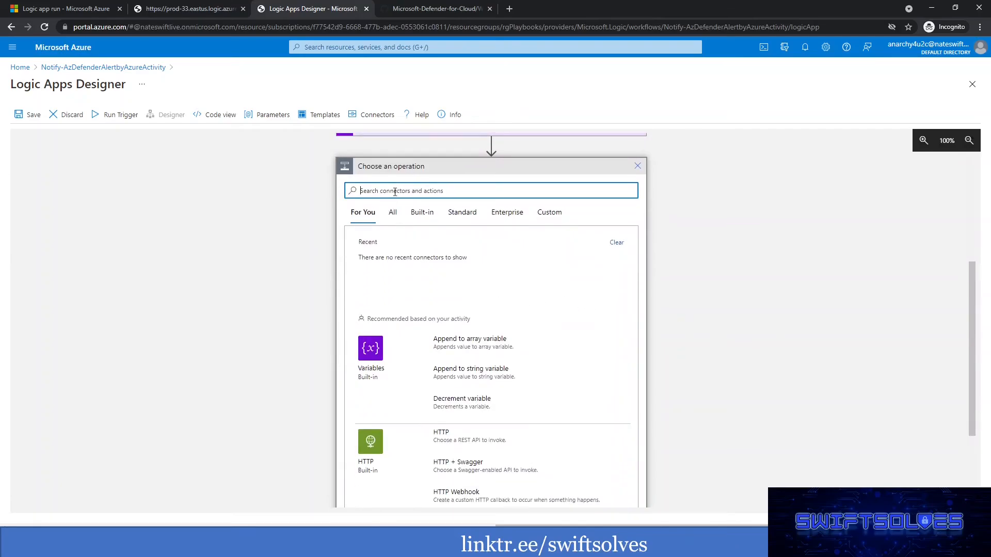
pyautogui.write('control')
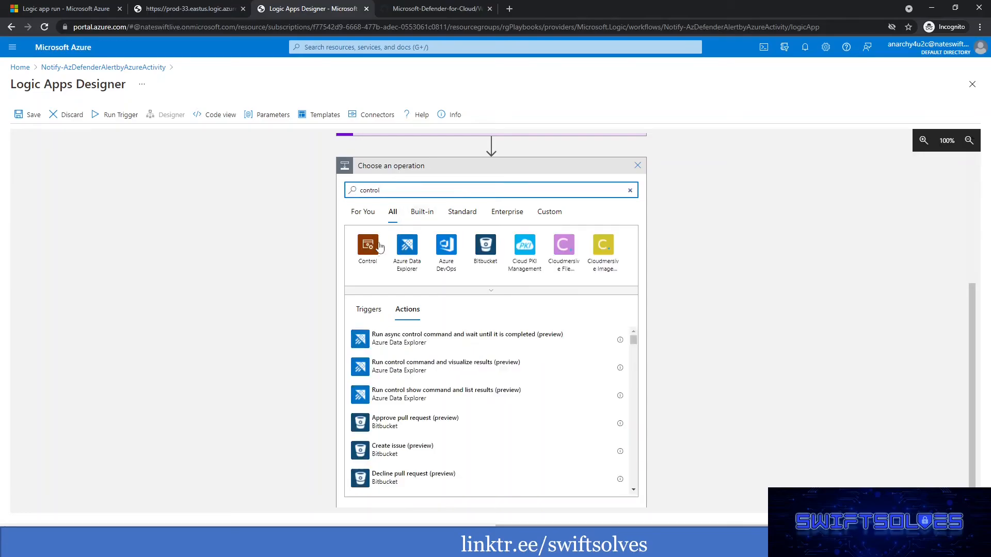
pyautogui.click(365, 253)
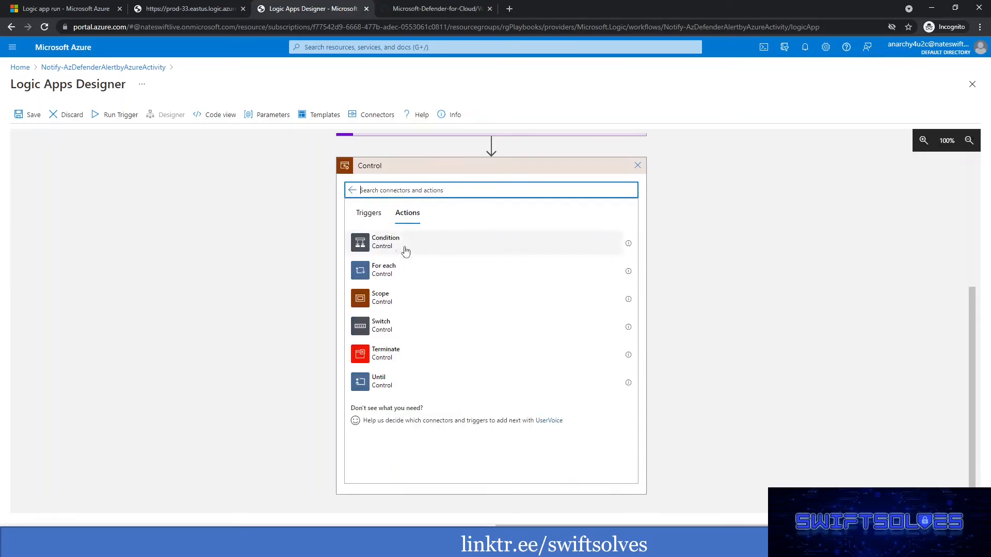
pyautogui.click(381, 276)
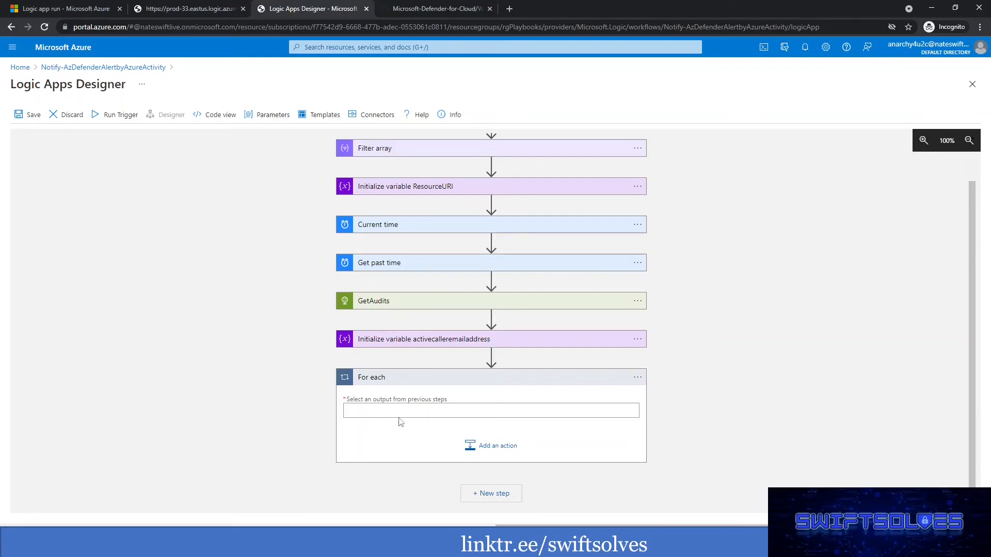
# Set the For each loop's input to the Body output of GetAudits.
pyautogui.click(396, 411)
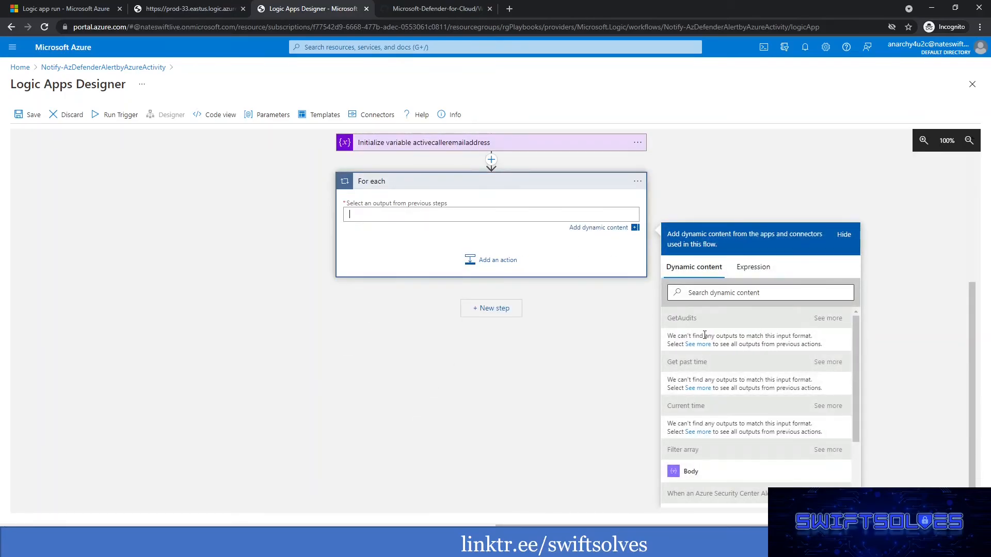
pyautogui.click(828, 318)
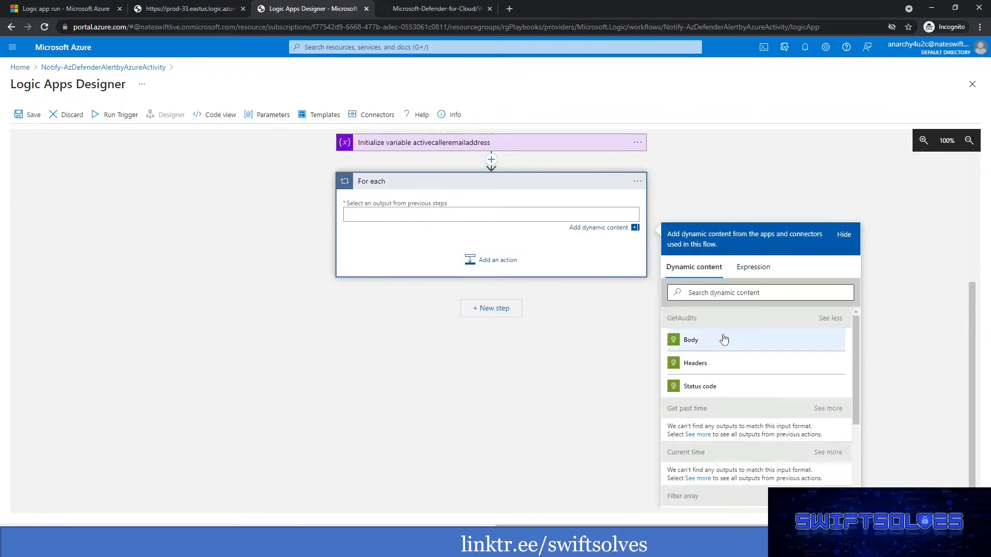
pyautogui.click(690, 340)
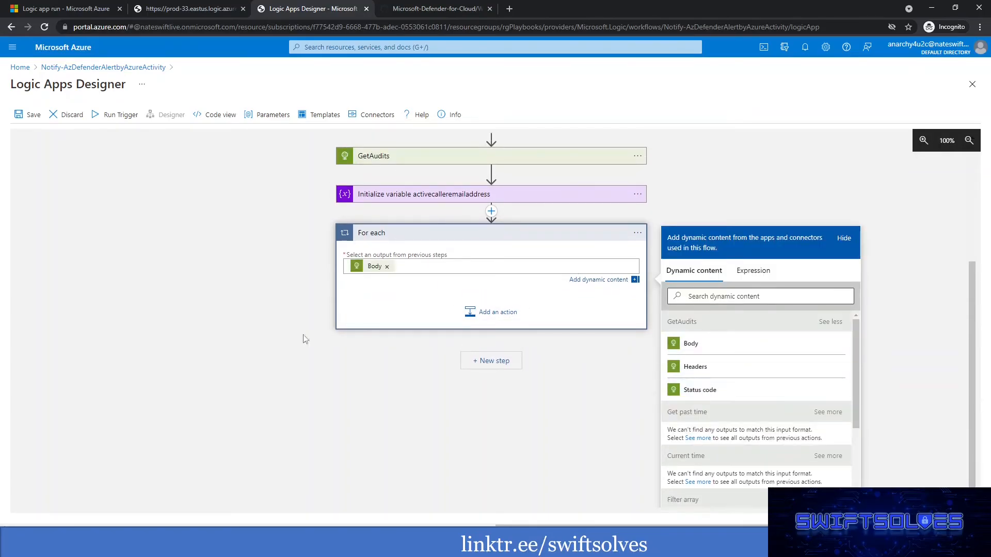
pyautogui.click(377, 321)
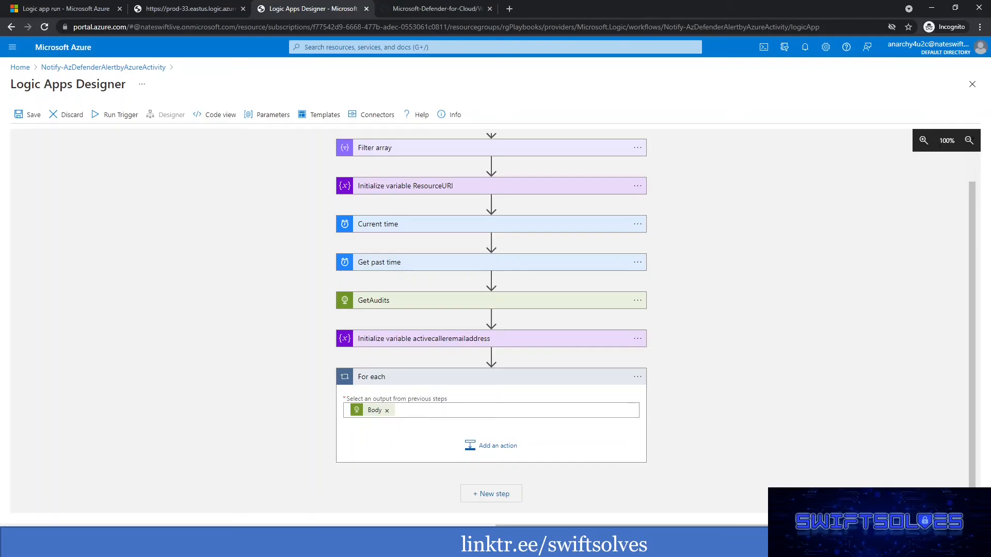
# Add a Condition control inside the For each loop.
pyautogui.click(499, 443)
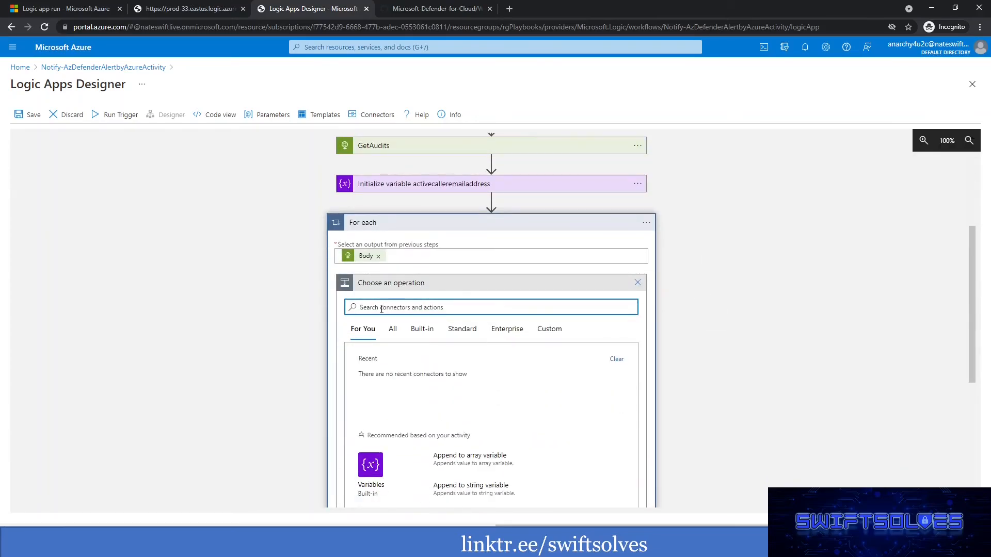
pyautogui.write('control')
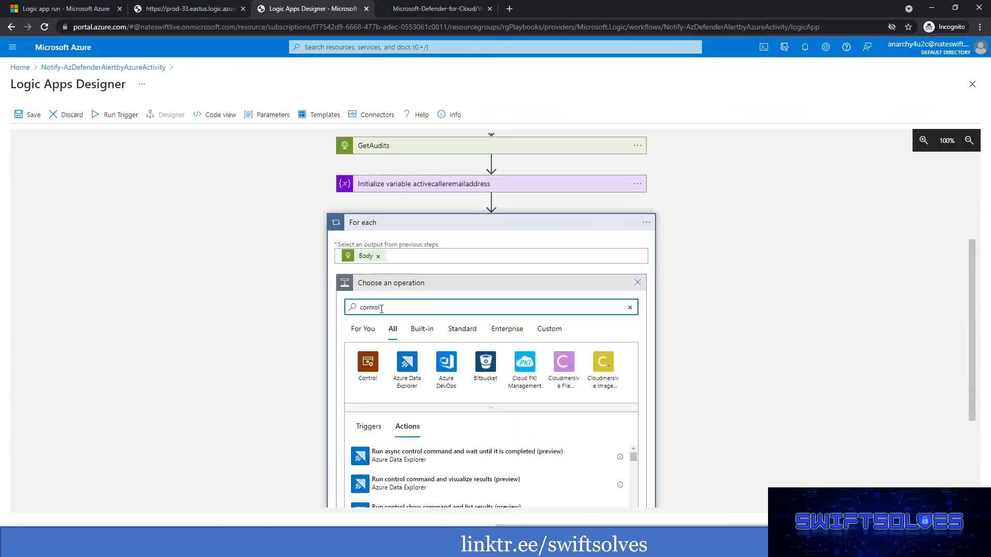
pyautogui.click(368, 364)
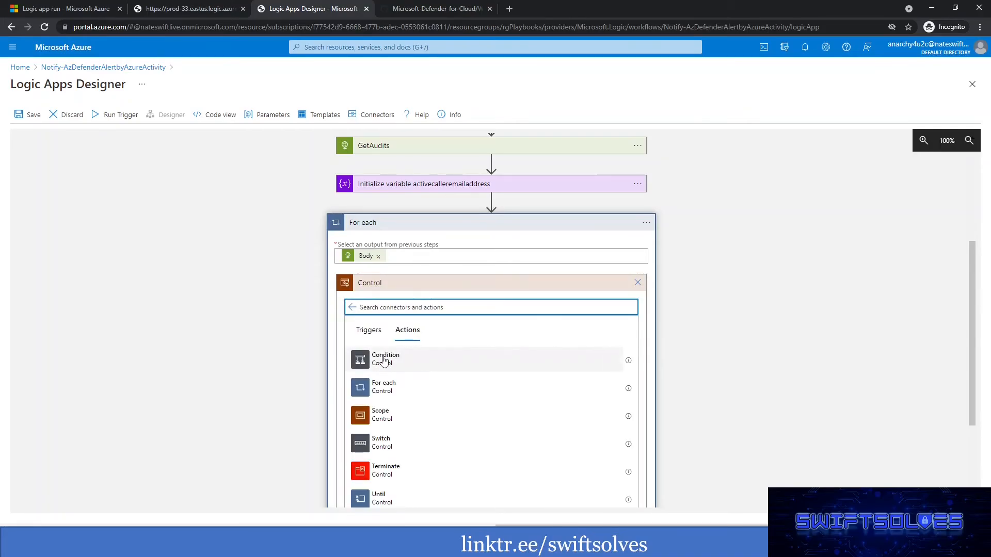
pyautogui.click(398, 365)
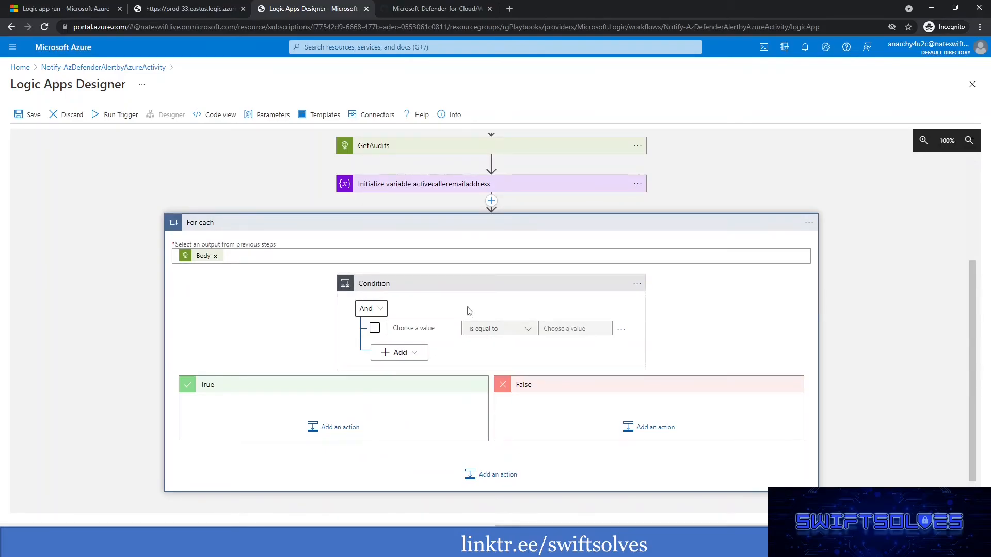
# Rename the condition inside the loop as "Check for Unique Email Address".
pyautogui.click(637, 283)
pyautogui.click(672, 285)
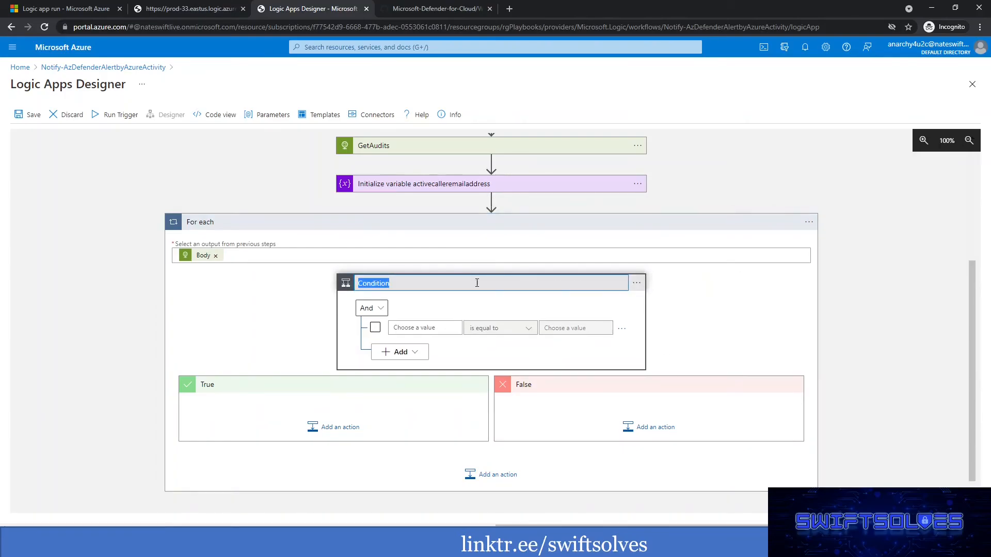
pyautogui.click(441, 287)
pyautogui.moveTo(441, 288); pyautogui.dragTo(315, 279)
pyautogui.write('Check for Unique Email Address')
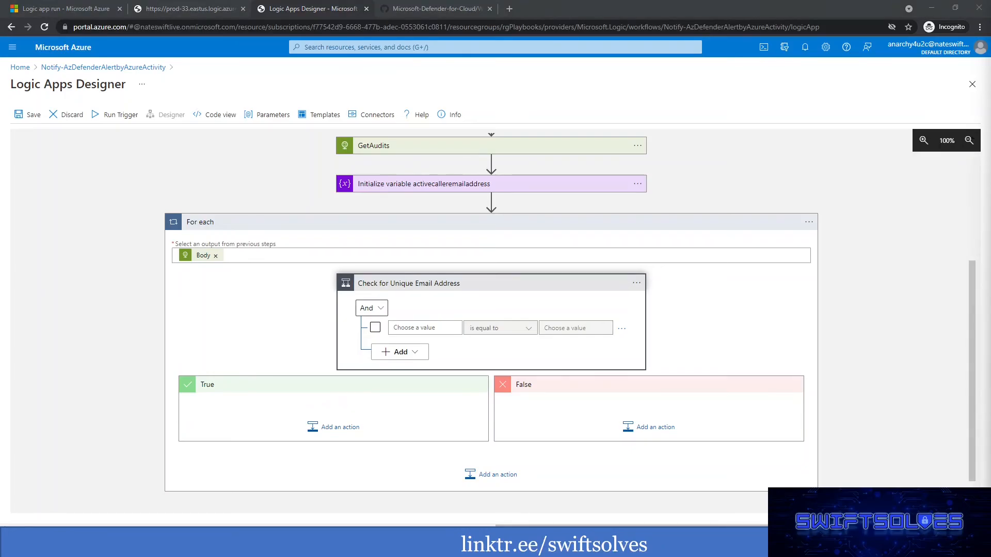
# Set the left value of the condition's first row to the expression items('For_each')?['caller'].
pyautogui.click(437, 326)
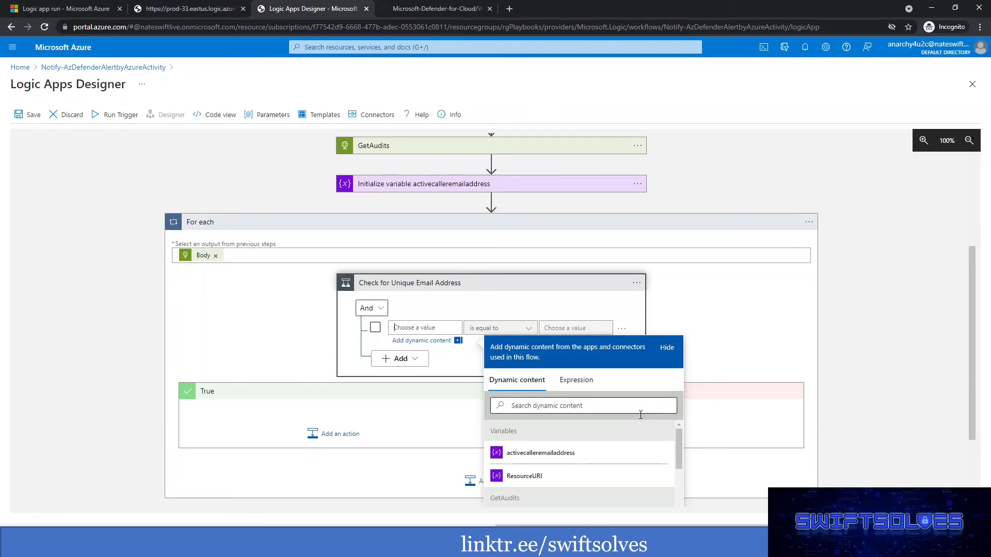
pyautogui.click(576, 380)
pyautogui.scroll(-1, 539, 385)
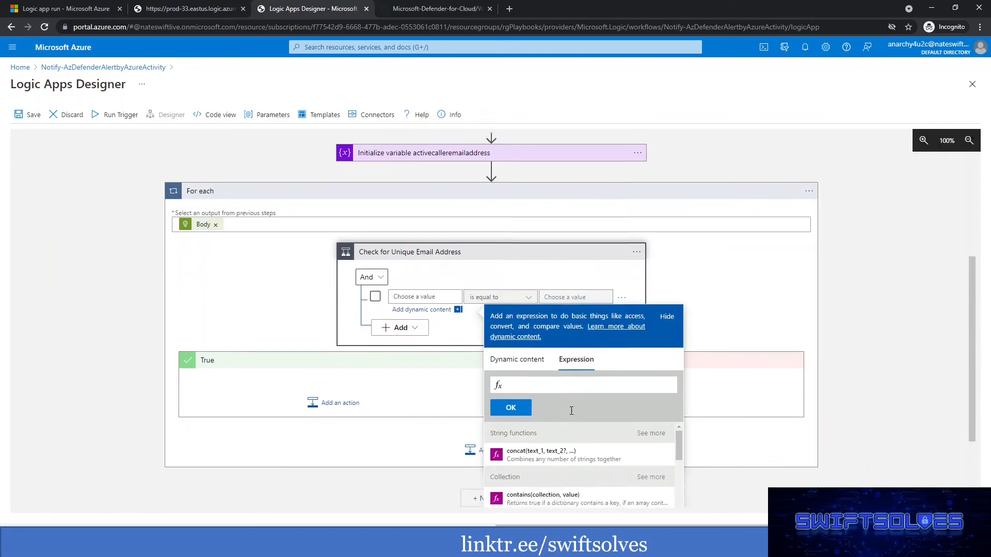
pyautogui.write('ems')
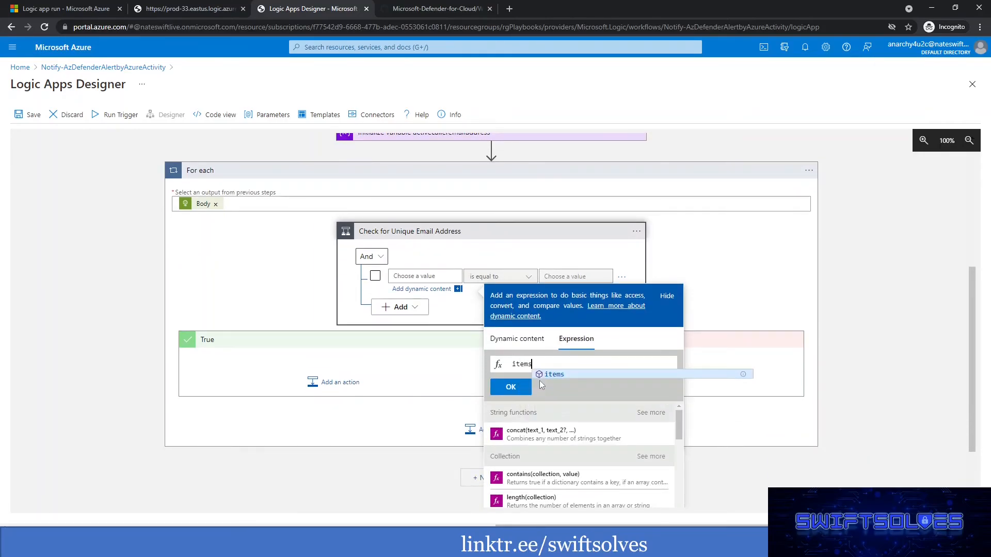
pyautogui.write('()')
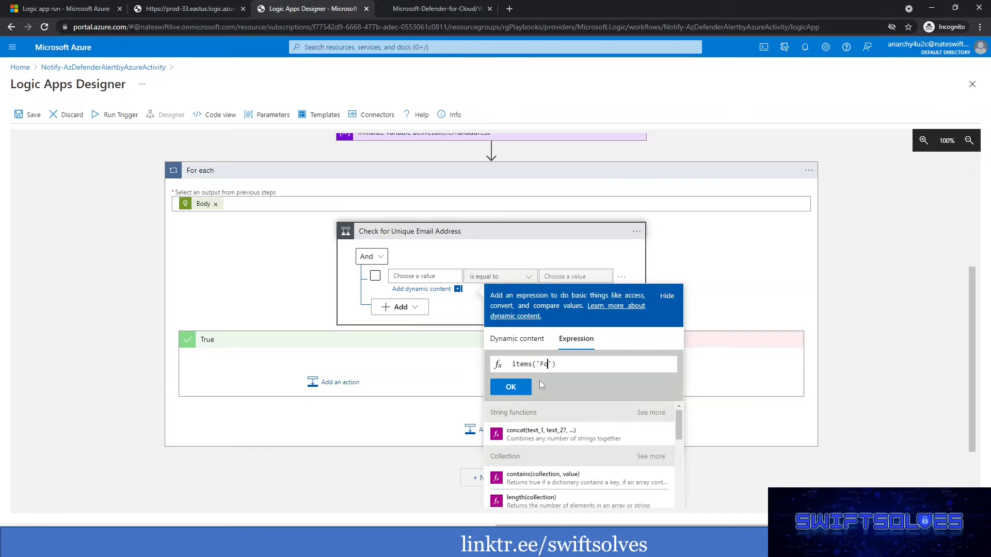
pyautogui.write("'For_each")
pyautogui.press('Left')
pyautogui.write('caller')
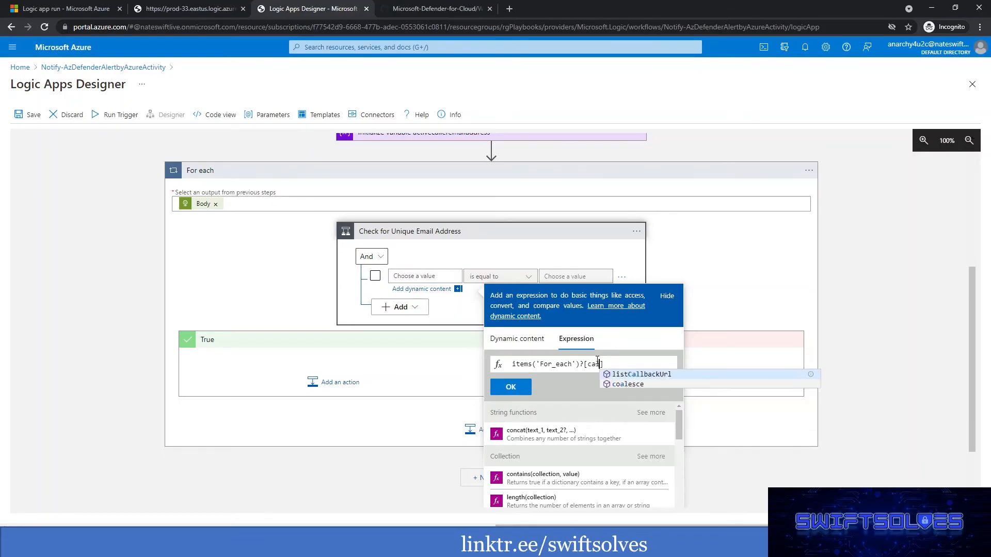
pyautogui.write("'")
pyautogui.write("'caller'")
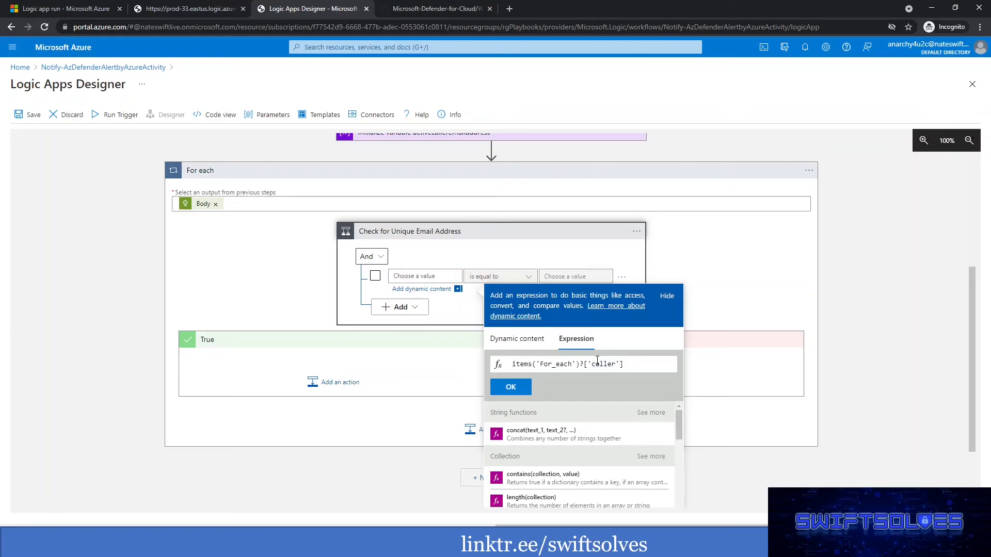
pyautogui.click(522, 388)
pyautogui.click(265, 276)
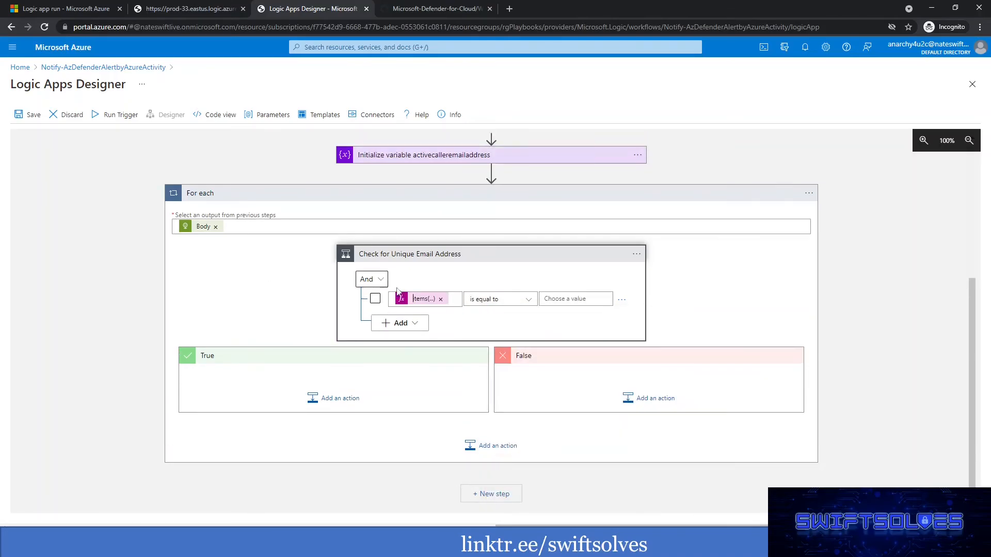
# Set the first row's operator to contains and its comparison value to @.
pyautogui.click(501, 304)
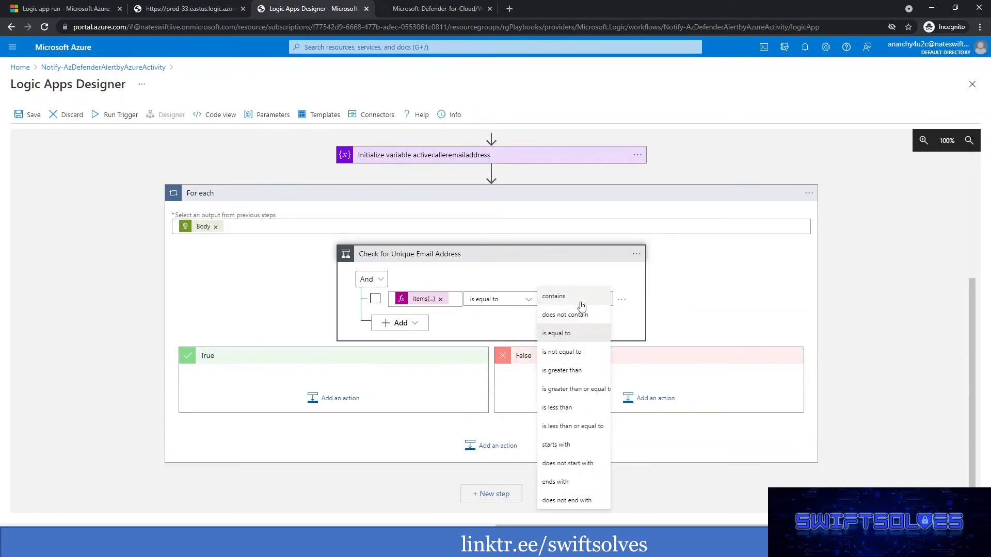
pyautogui.click(565, 295)
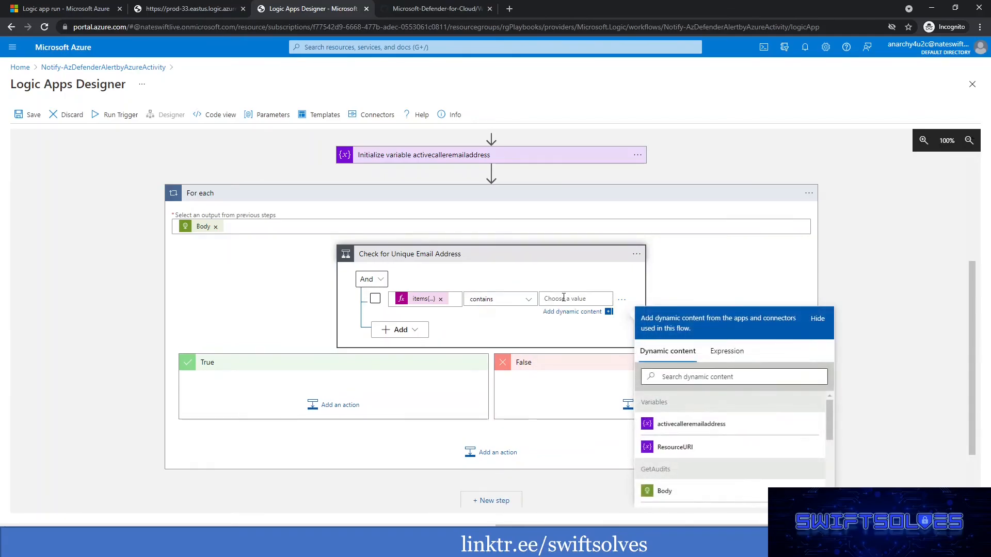
pyautogui.write('@')
pyautogui.click(709, 283)
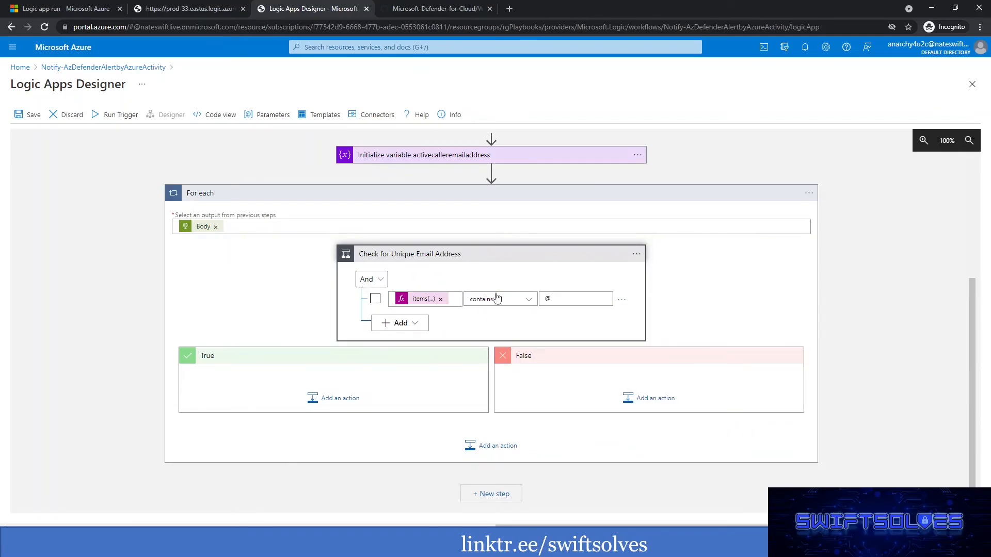
# Examine the caller values in the GetAudits output and check the Logic app run page.
pyautogui.click(208, 14)
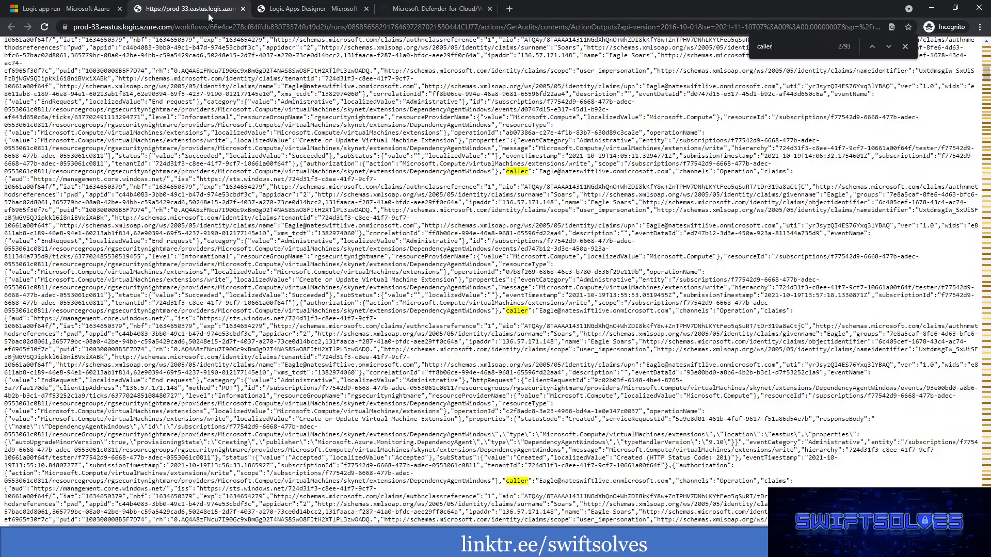
pyautogui.scroll(-7, 523, 170)
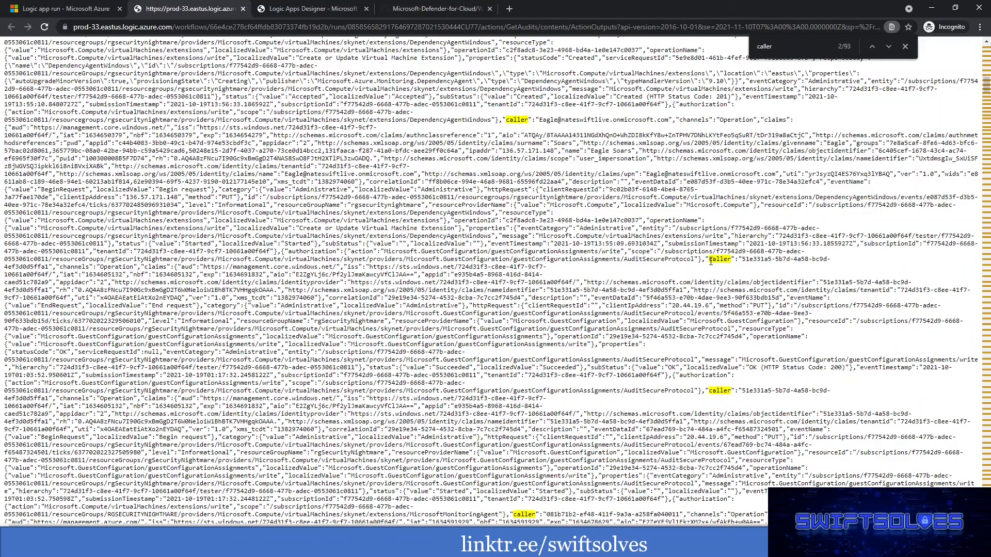
pyautogui.moveTo(742, 260); pyautogui.dragTo(834, 263)
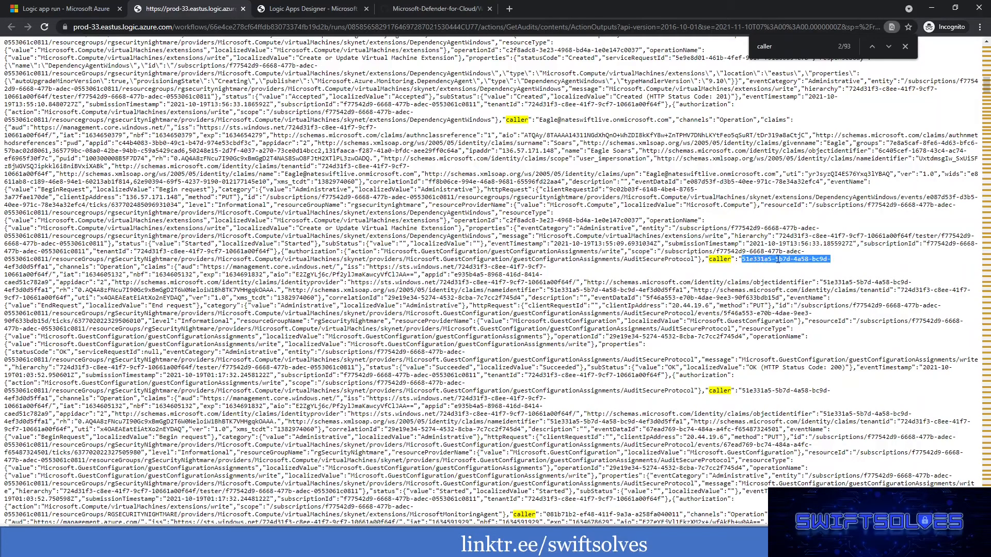
pyautogui.click(82, 10)
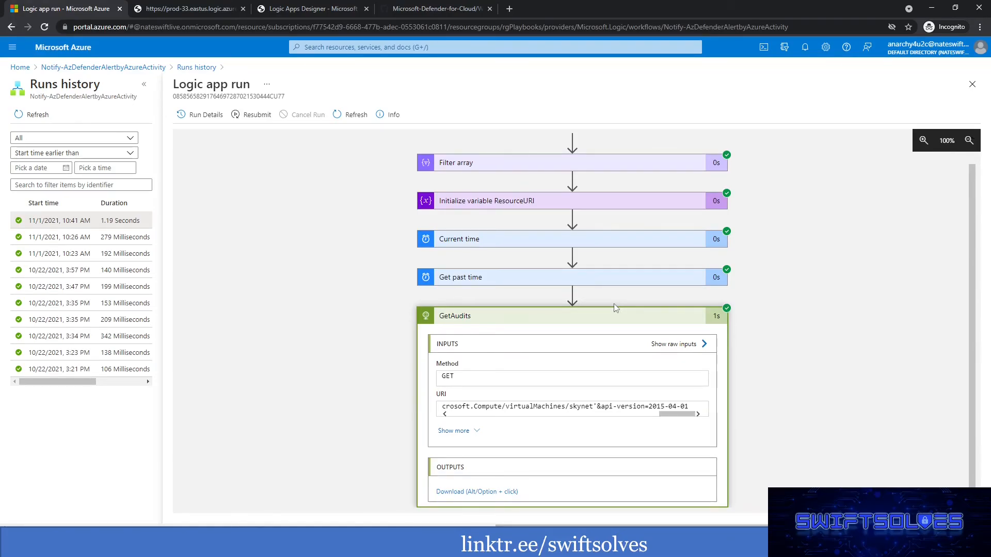
# Return to the Logic Apps Designer and add a second row to the Check for Unique Email Address condition.
pyautogui.click(304, 9)
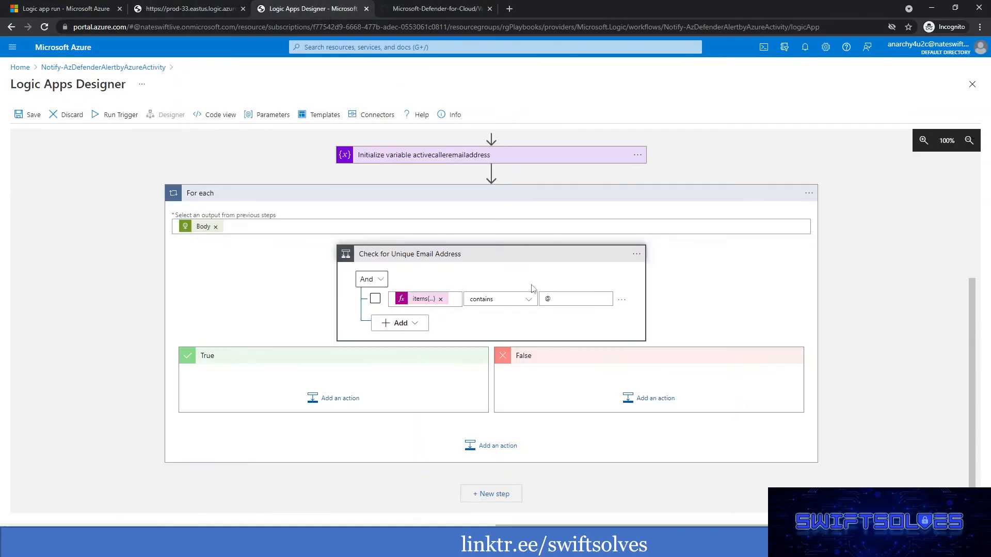
pyautogui.click(413, 325)
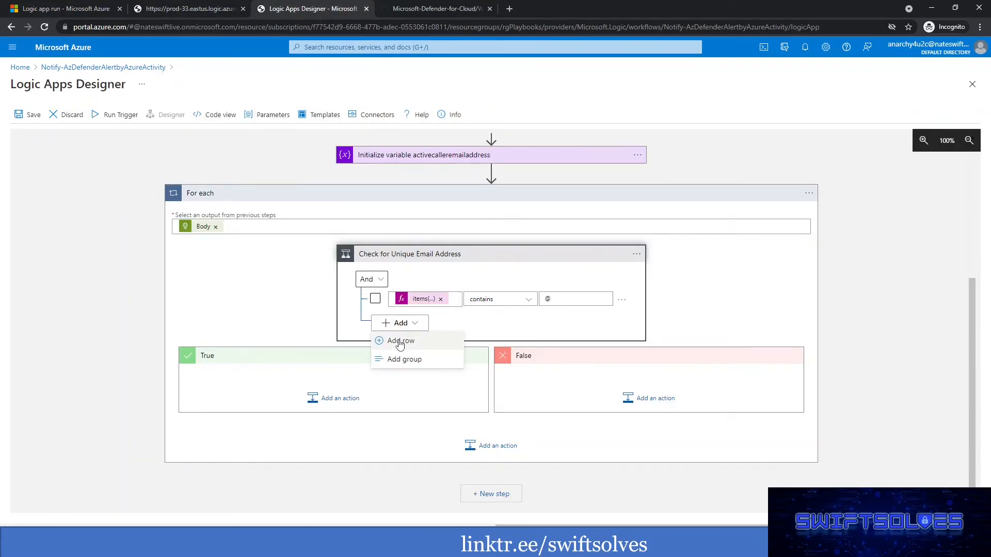
pyautogui.click(400, 342)
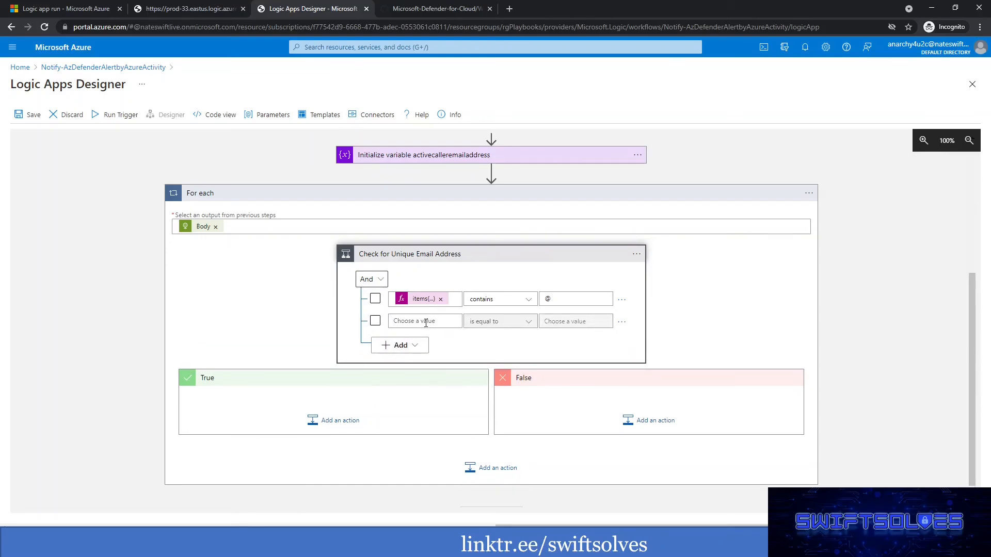
pyautogui.click(410, 346)
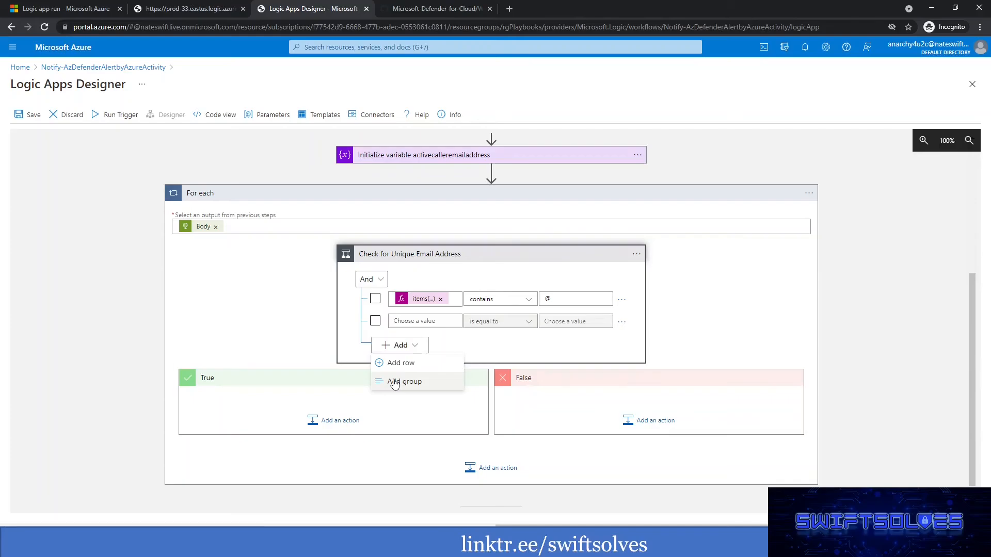
pyautogui.click(394, 383)
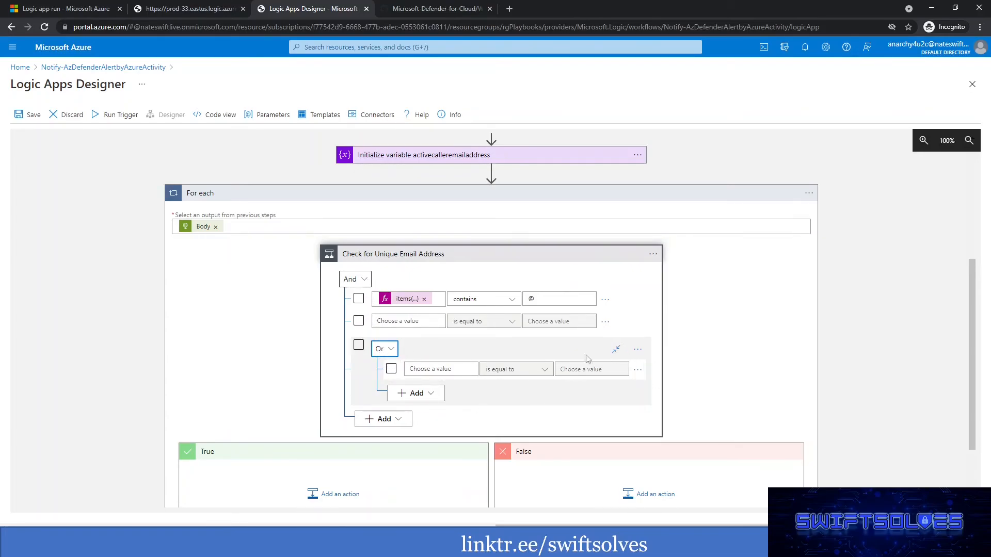
pyautogui.click(638, 350)
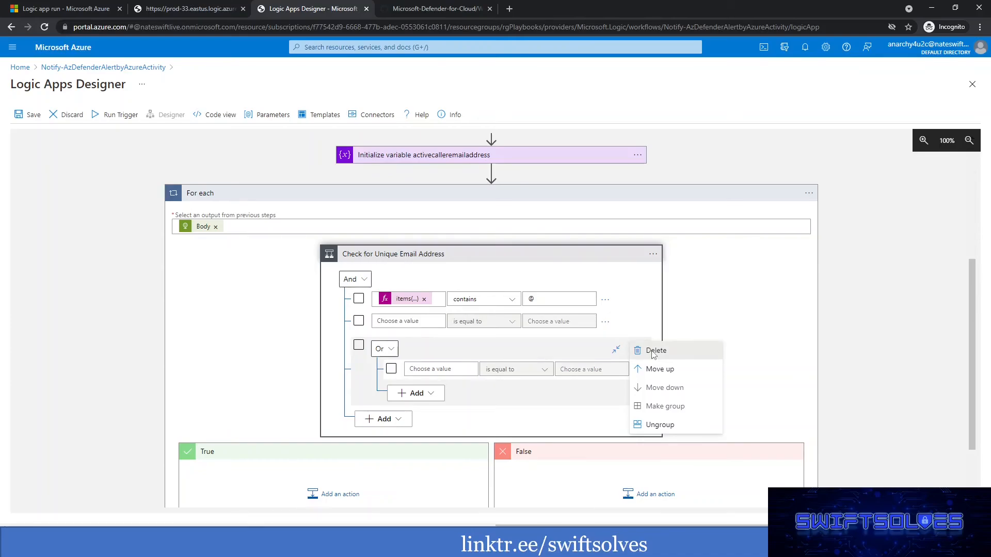
pyautogui.click(653, 352)
# Set the second row's left value to the activecalleremailaddress variable and its operator to does not contain.
pyautogui.click(433, 318)
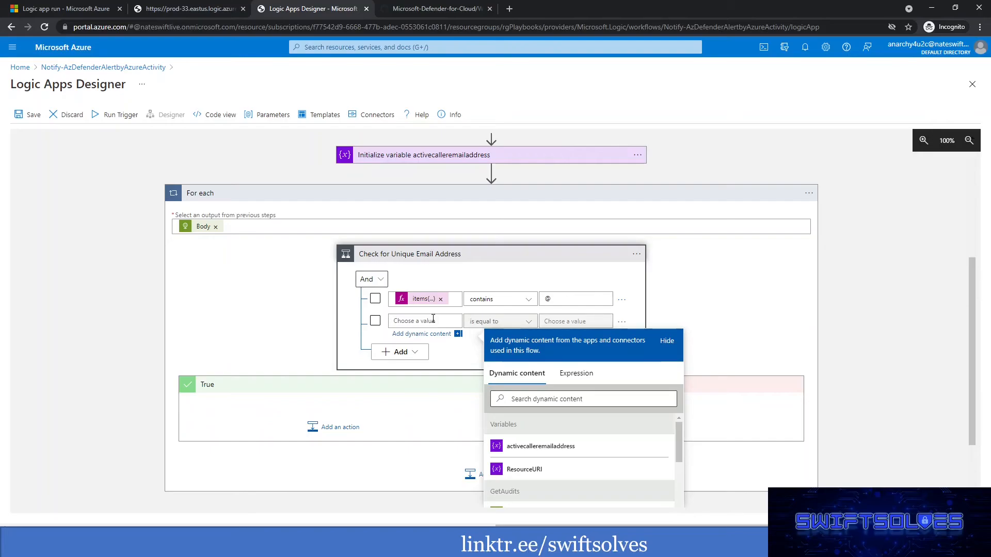
pyautogui.click(539, 449)
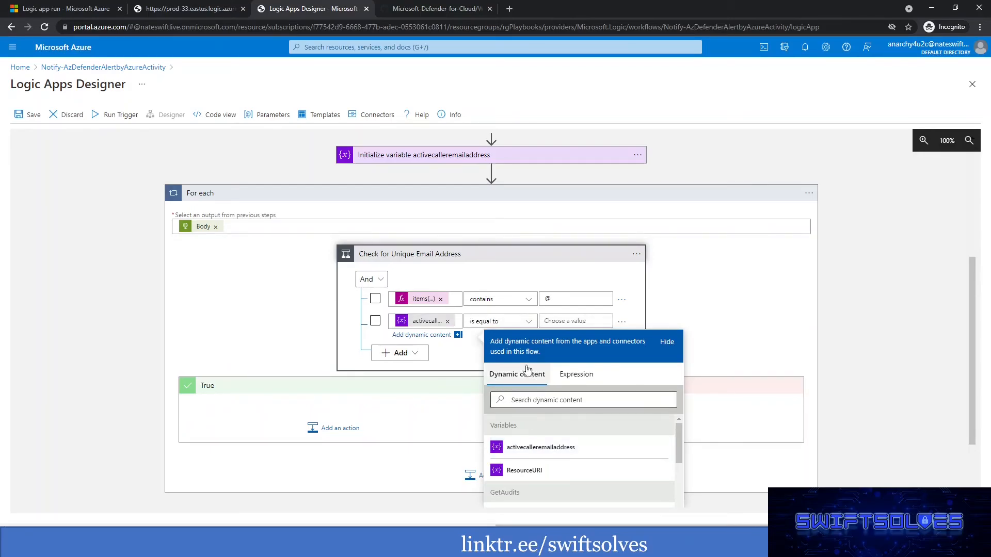
pyautogui.click(498, 323)
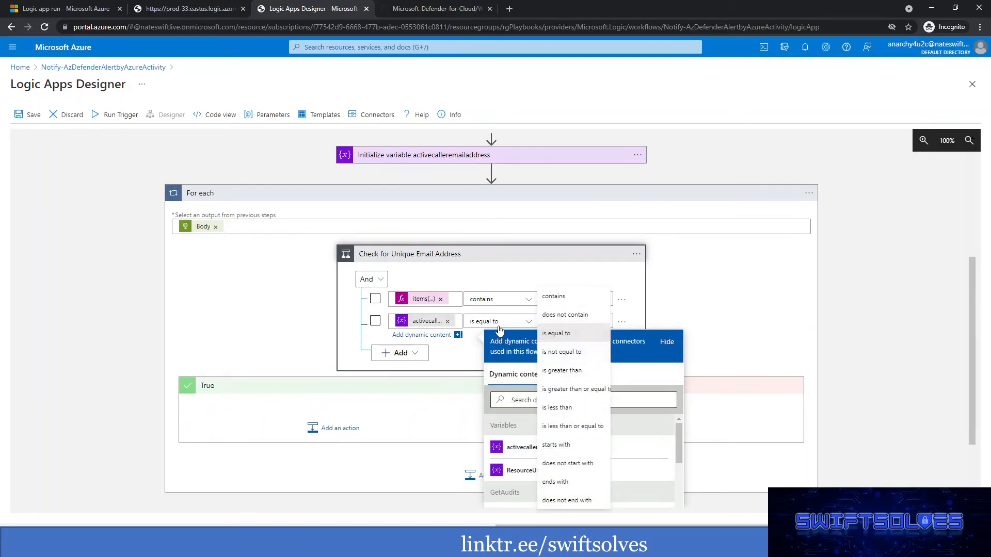
pyautogui.click(570, 316)
# Set the second row's comparison value to the expression items('For_each')?['caller'].
pyautogui.click(566, 322)
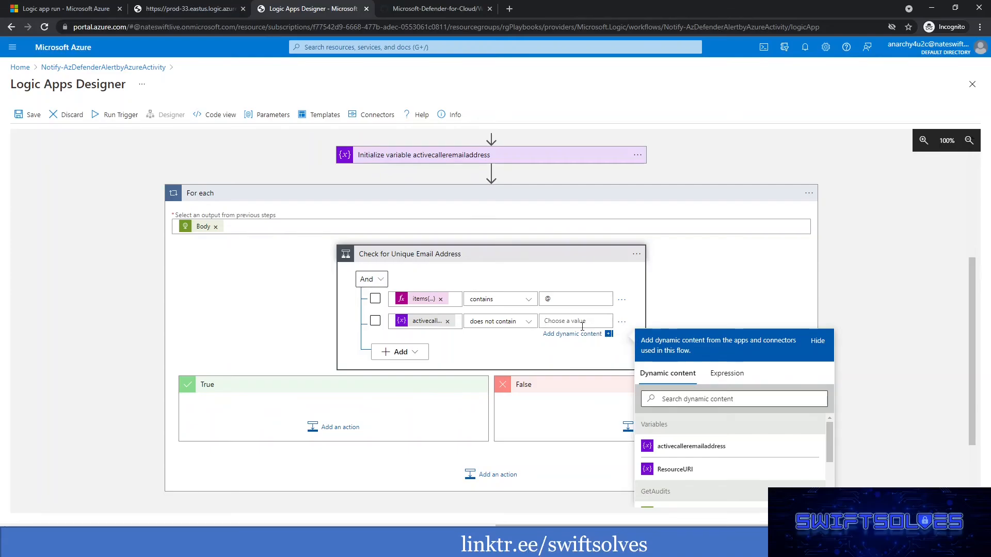
pyautogui.click(726, 373)
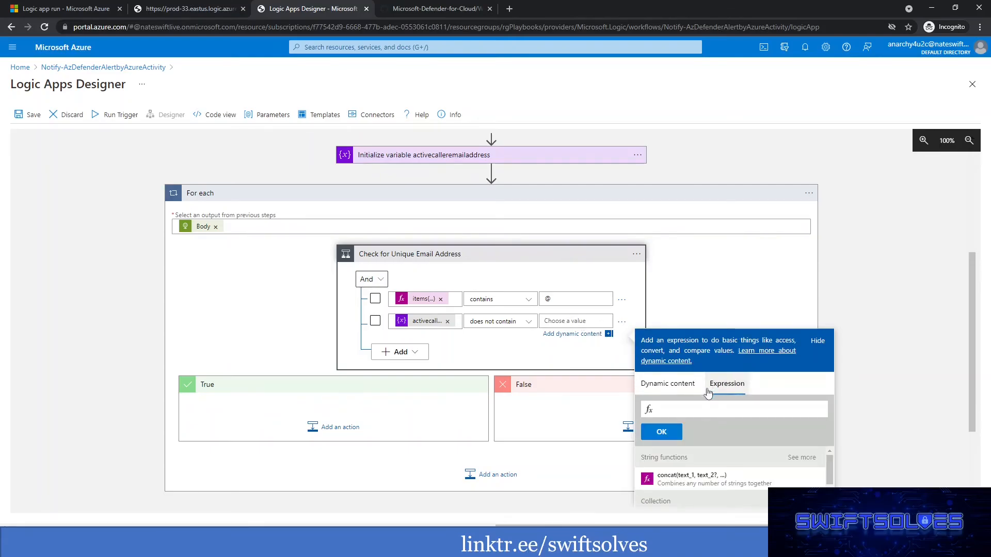
pyautogui.write('item')
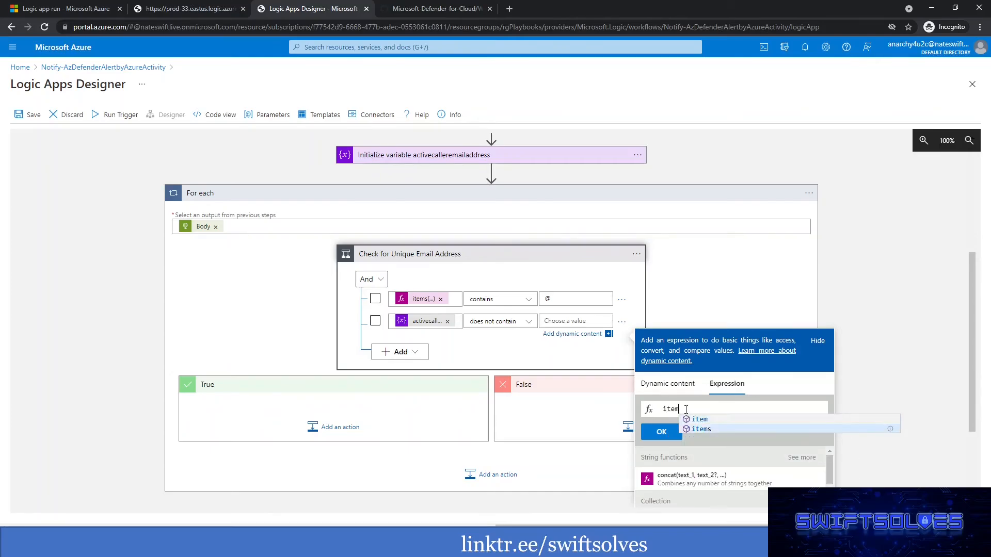
pyautogui.write('s')
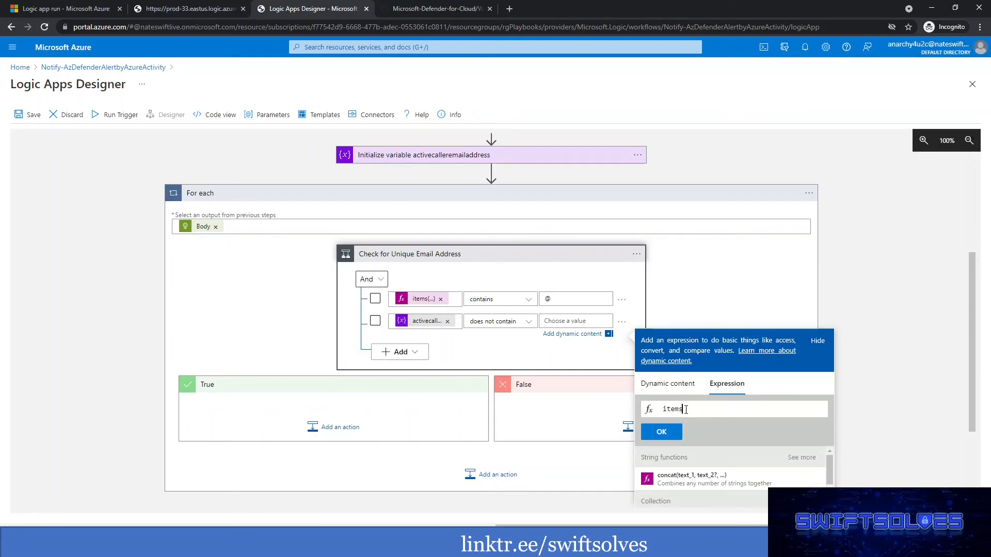
pyautogui.write("('For")
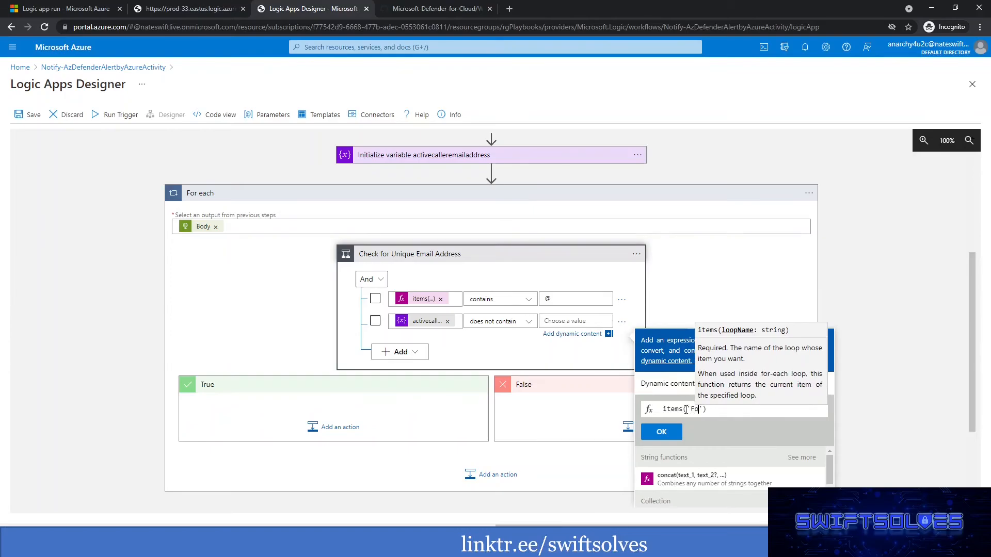
pyautogui.write('_each')
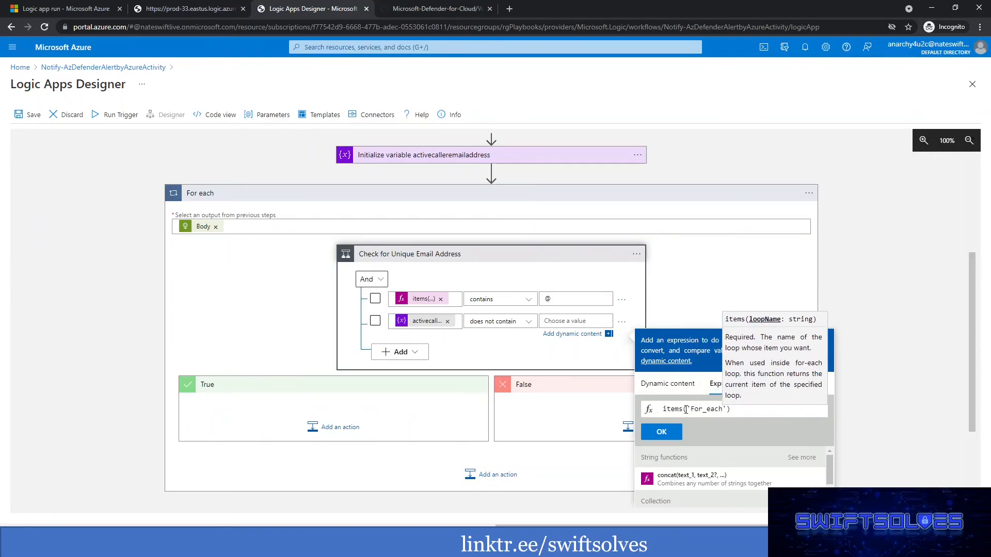
pyautogui.press('End')
pyautogui.write('?[]')
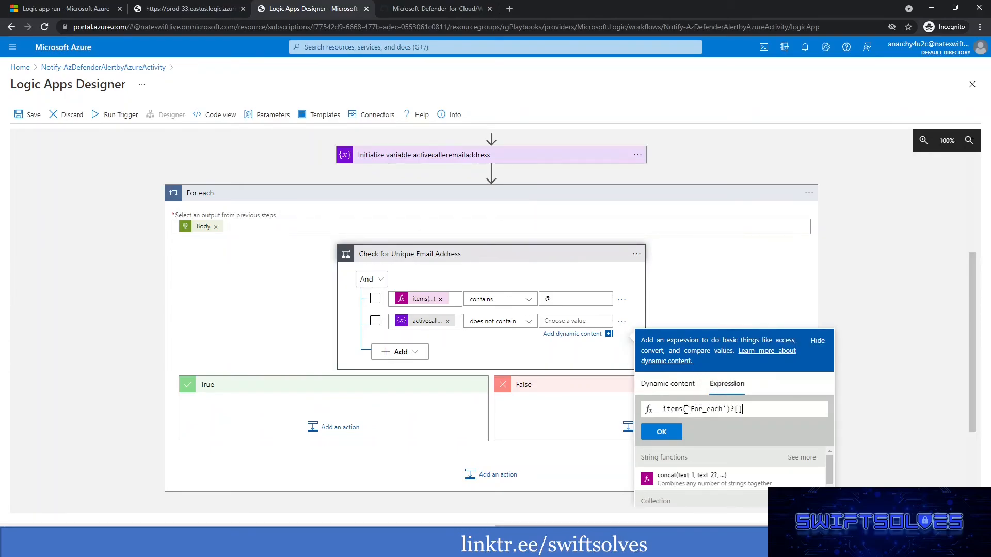
pyautogui.write("'caller")
pyautogui.click(666, 435)
pyautogui.click(723, 279)
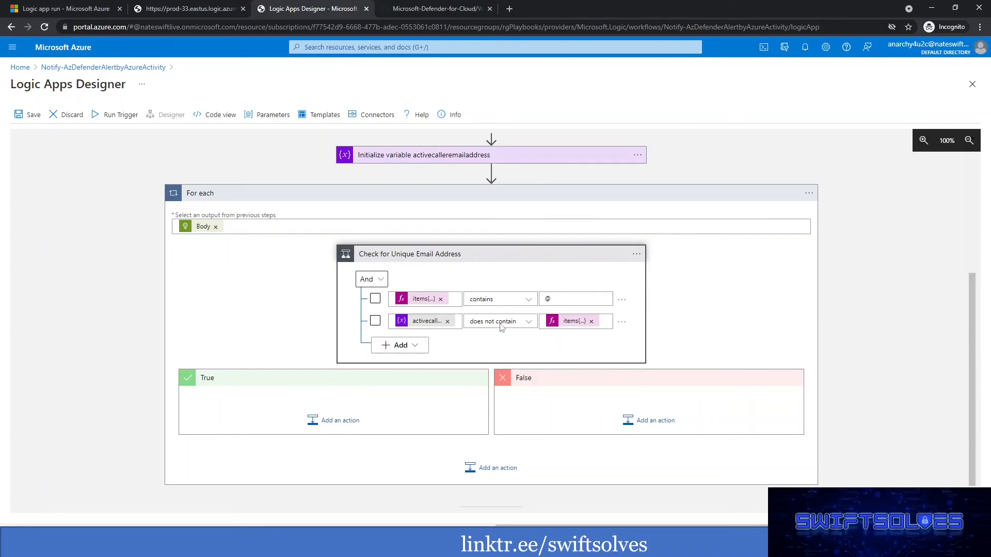
# Add an Append to string variable action to the condition's True branch.
pyautogui.click(355, 423)
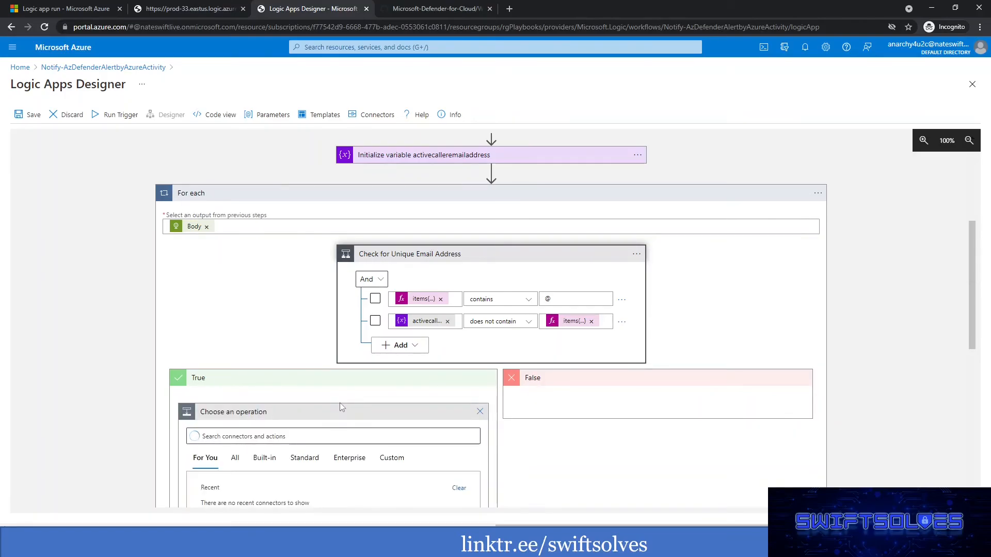
pyautogui.scroll(-4, 365, 409)
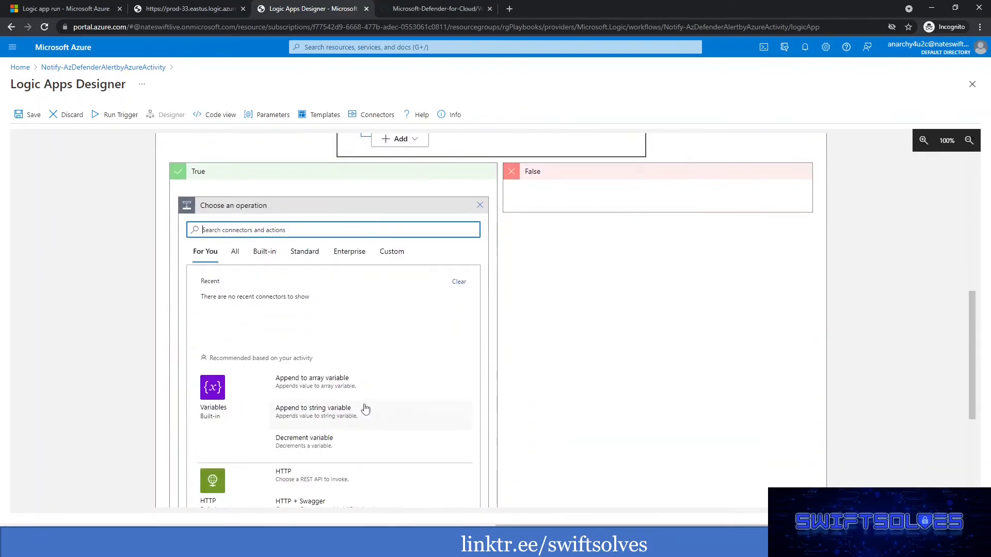
pyautogui.click(225, 401)
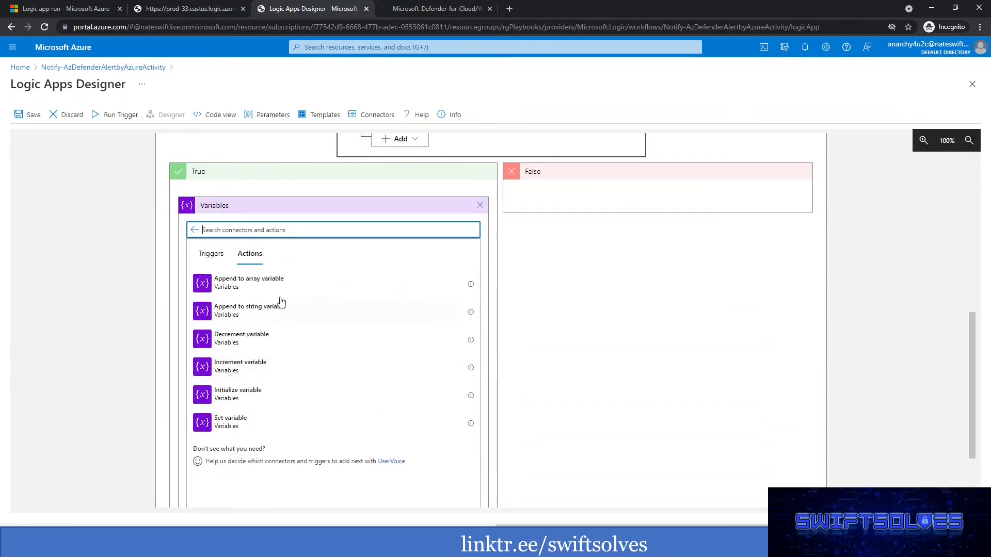
pyautogui.click(251, 312)
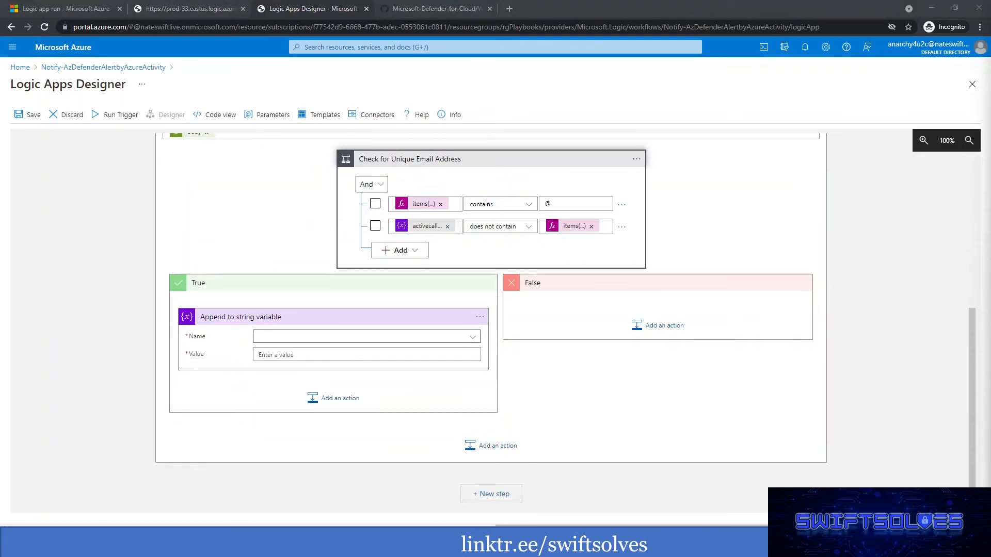
# Set the append action's name to activecalleremailaddress and its value to the expression items('For_each')?['caller'], followed by a semicolon.
pyautogui.click(331, 341)
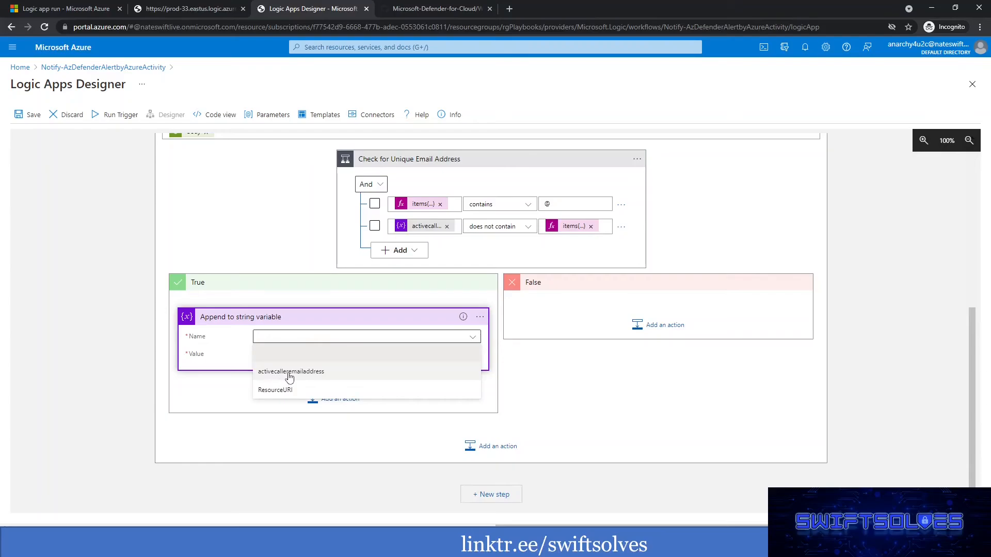
pyautogui.click(295, 372)
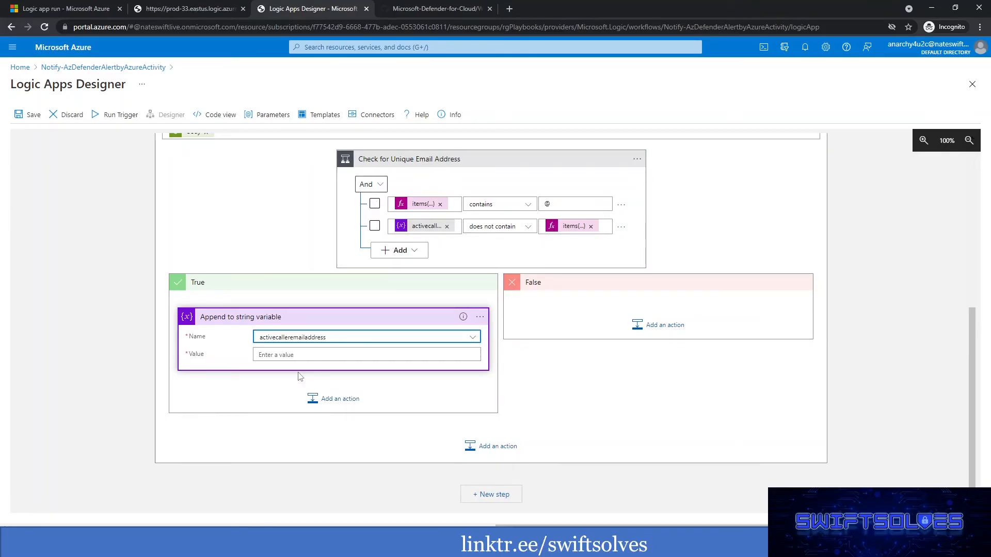
pyautogui.click(298, 357)
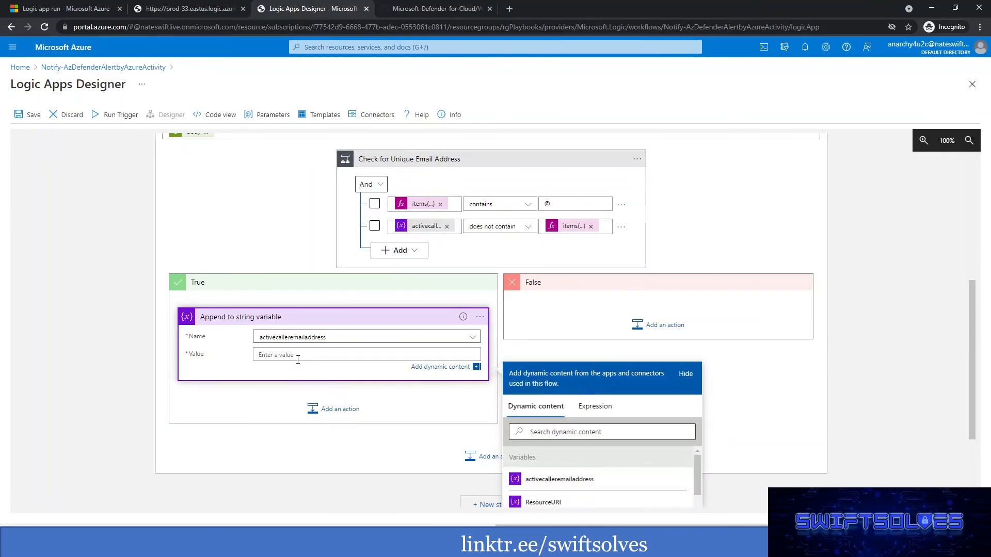
pyautogui.click(594, 407)
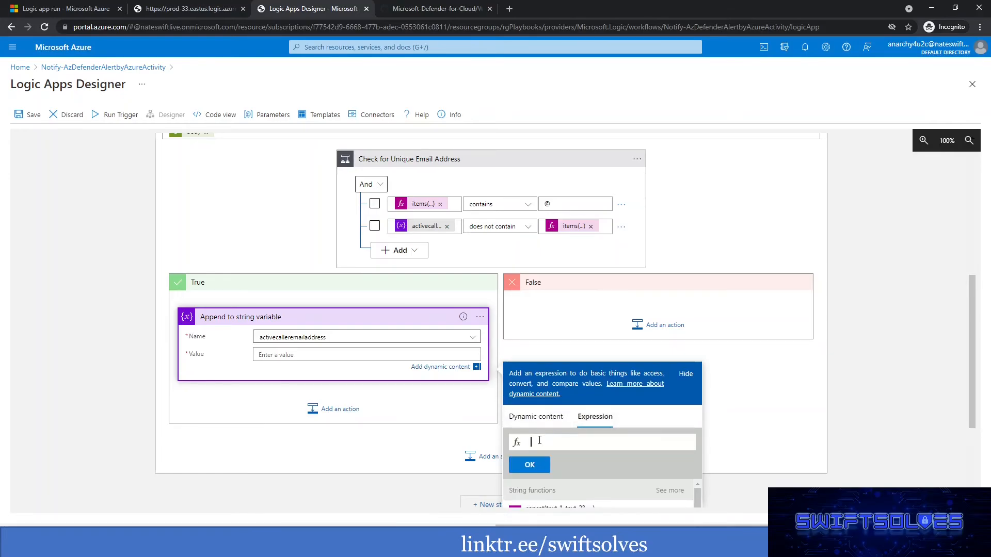
pyautogui.write('for')
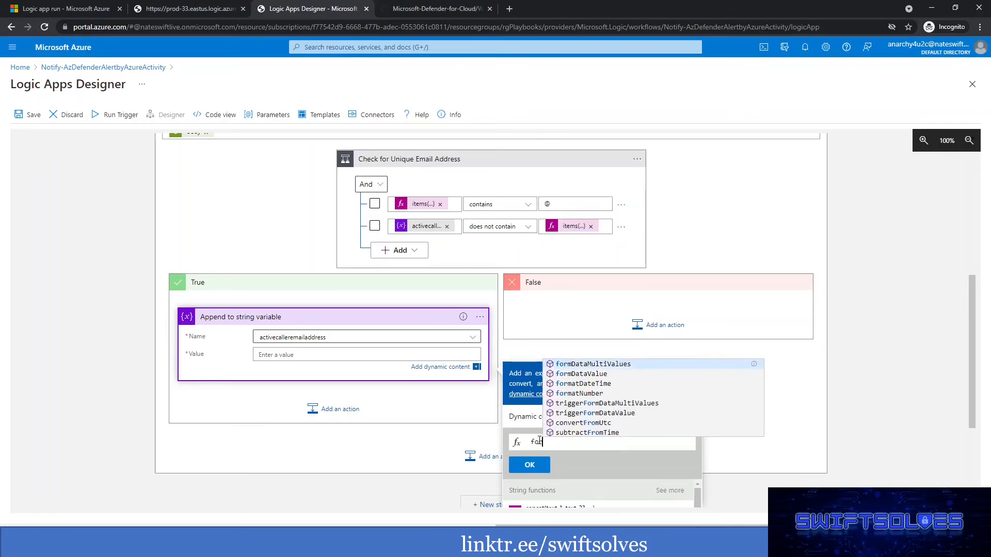
pyautogui.press('BackSpace')
pyautogui.press('BackSpace')
pyautogui.press('BackSpace')
pyautogui.write('it')
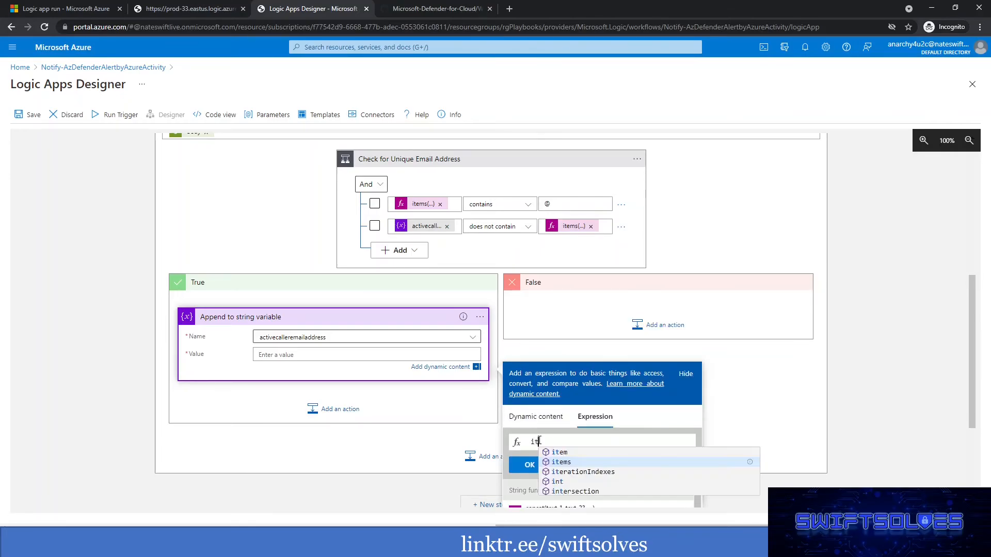
pyautogui.write('ems')
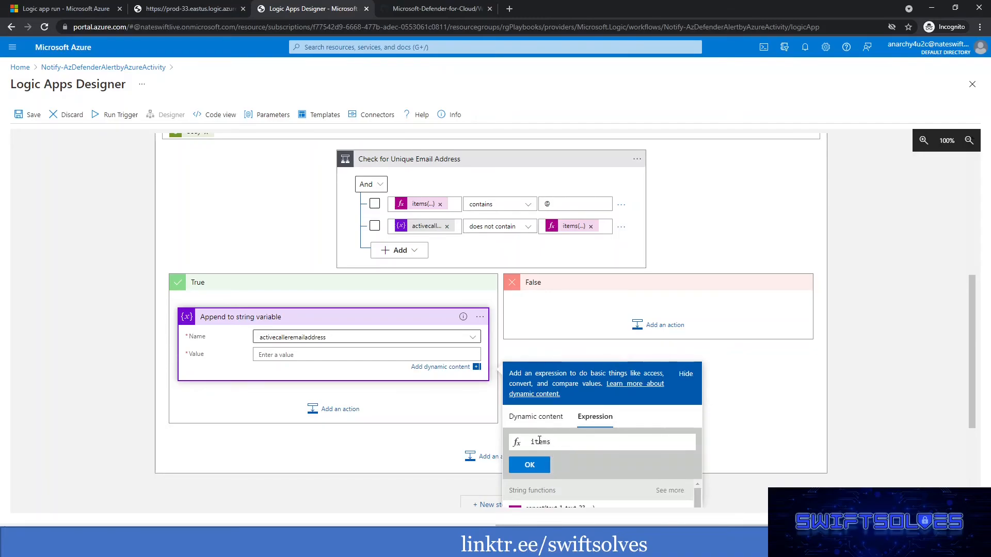
pyautogui.write('(')
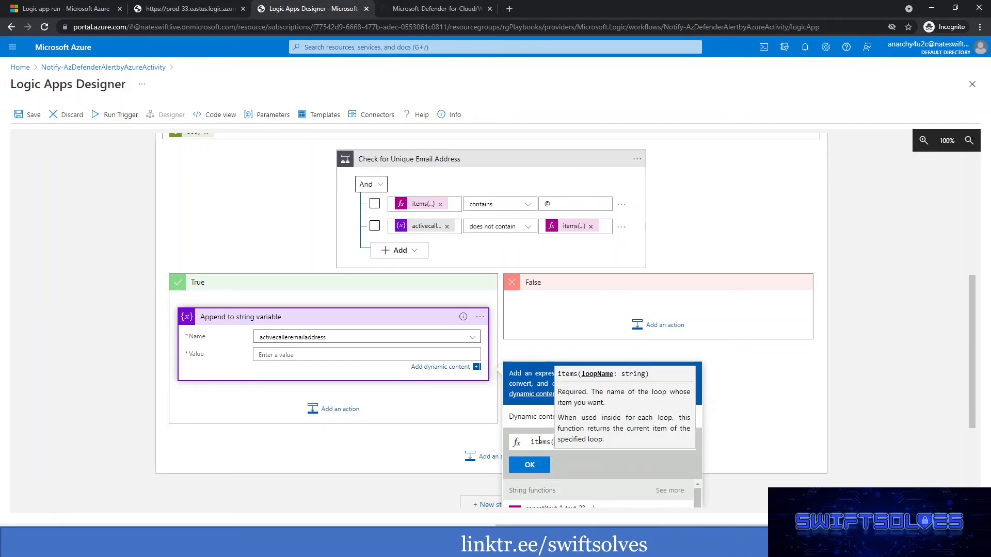
pyautogui.write("'")
pyautogui.write('_each')
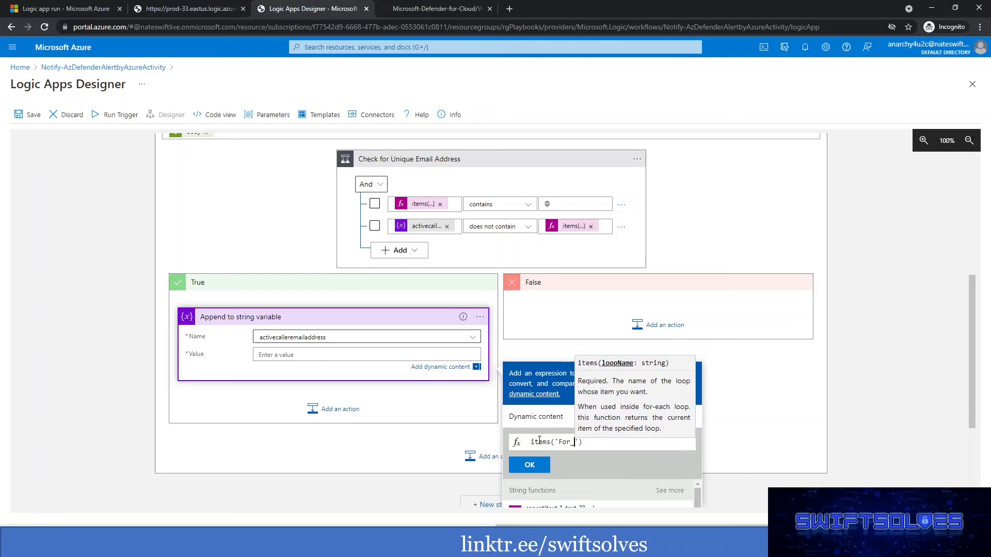
pyautogui.write("')?[]")
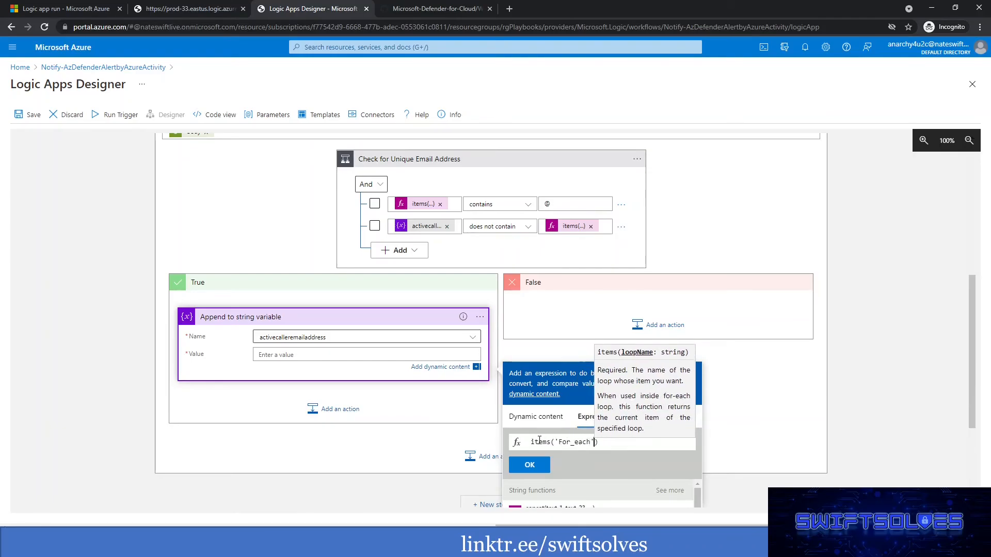
pyautogui.write("''")
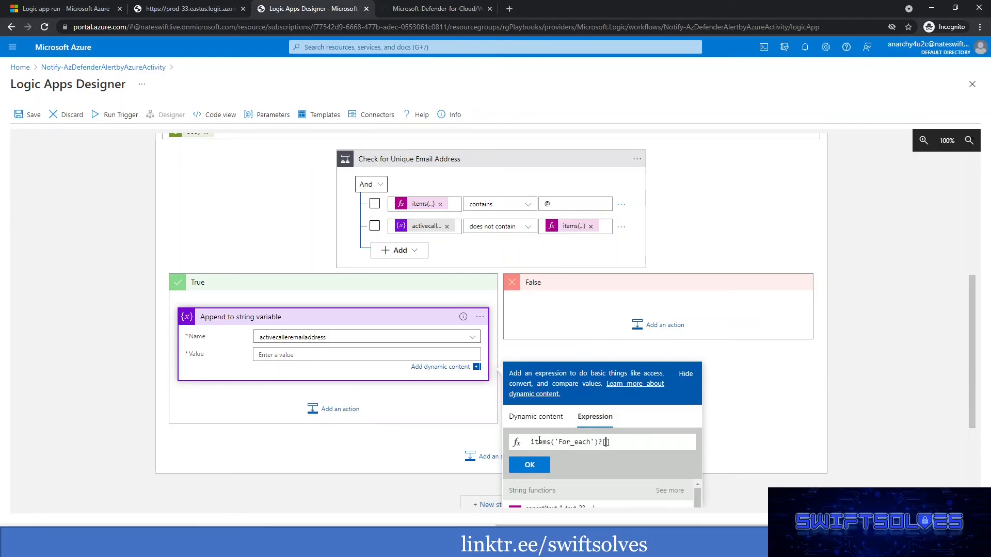
pyautogui.write('caller')
pyautogui.click(530, 465)
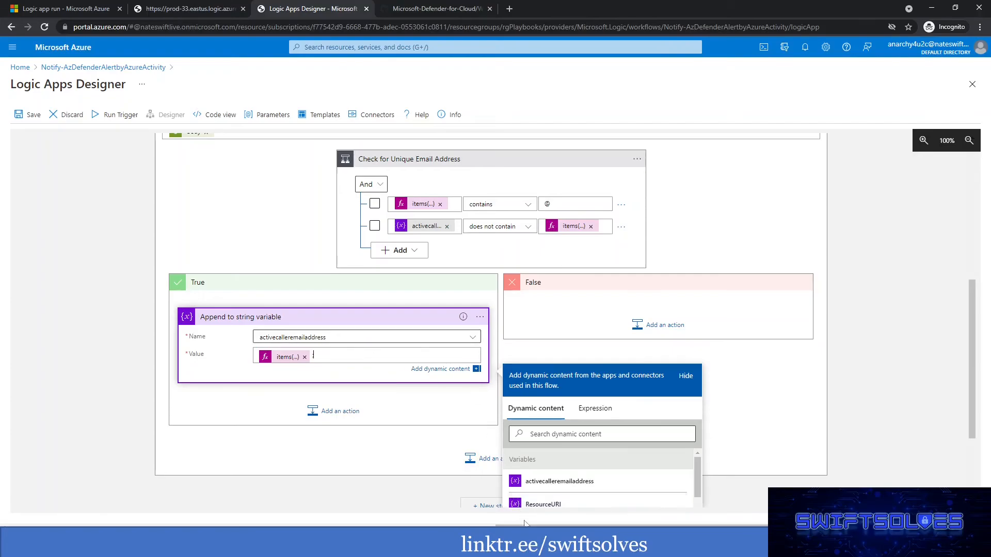
# Switch to a new Notepad window and write a sample caller e-mail address followed by a semicolon.
pyautogui.rightClick(597, 546)
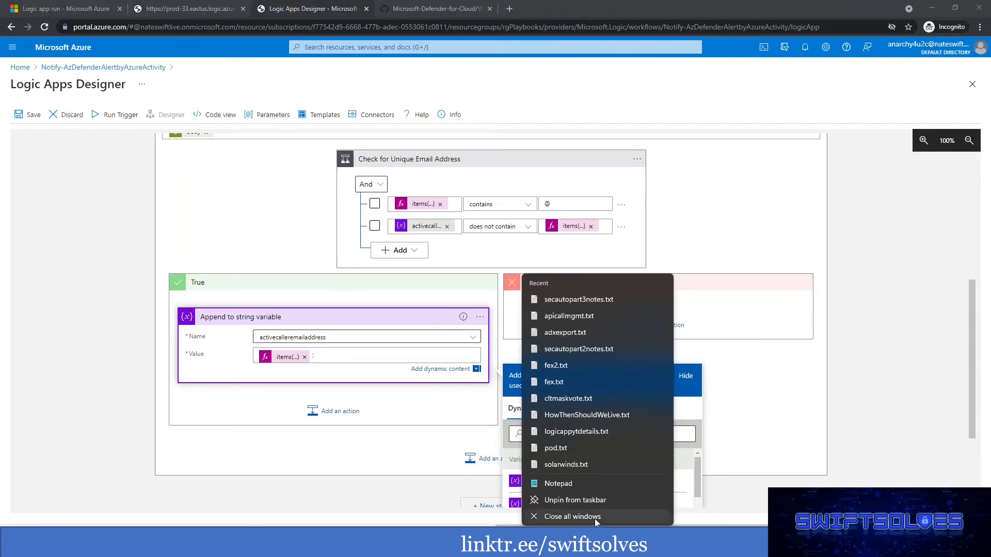
pyautogui.click(572, 487)
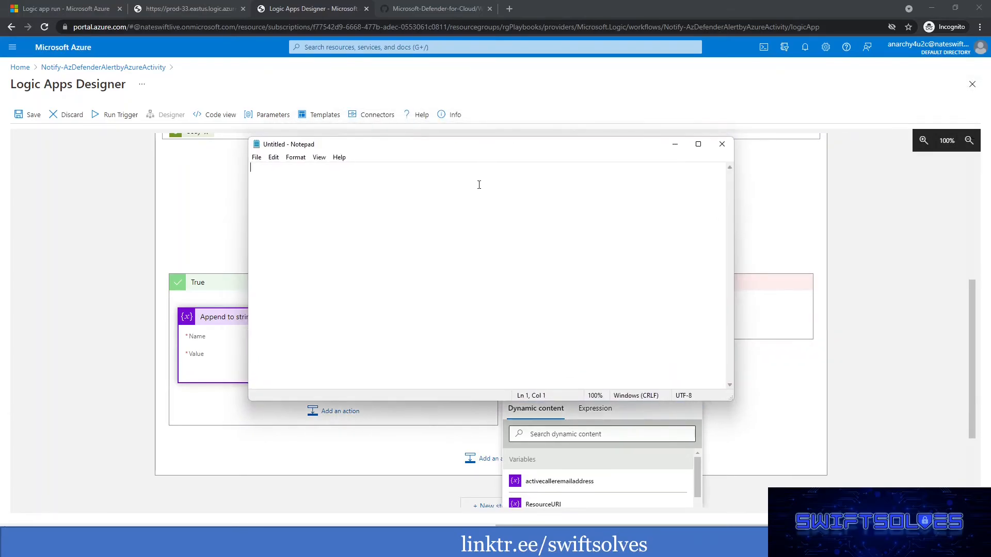
pyautogui.write('someone@someone.cop')
pyautogui.press('BackSpace')
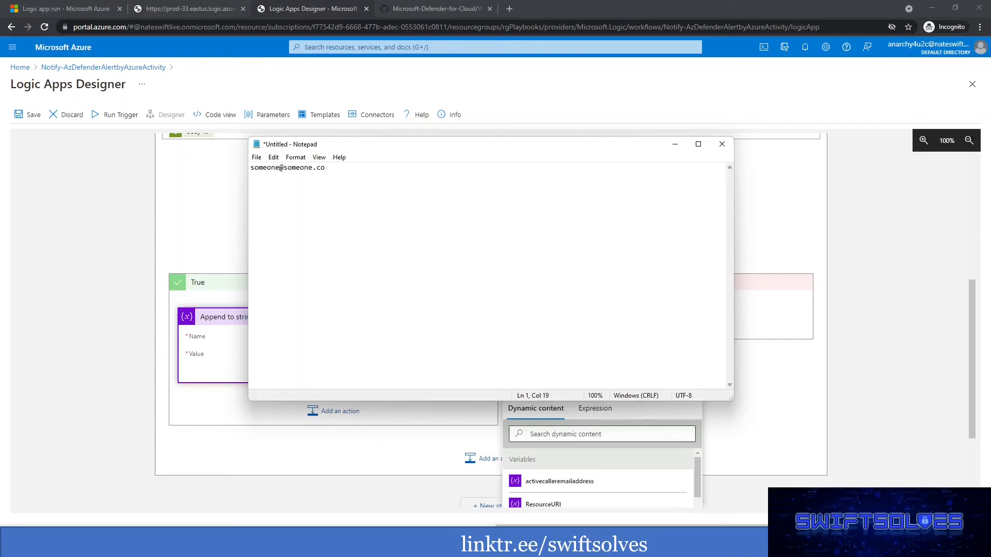
pyautogui.write('m ;')
pyautogui.moveTo(478, 148); pyautogui.dragTo(619, 134)
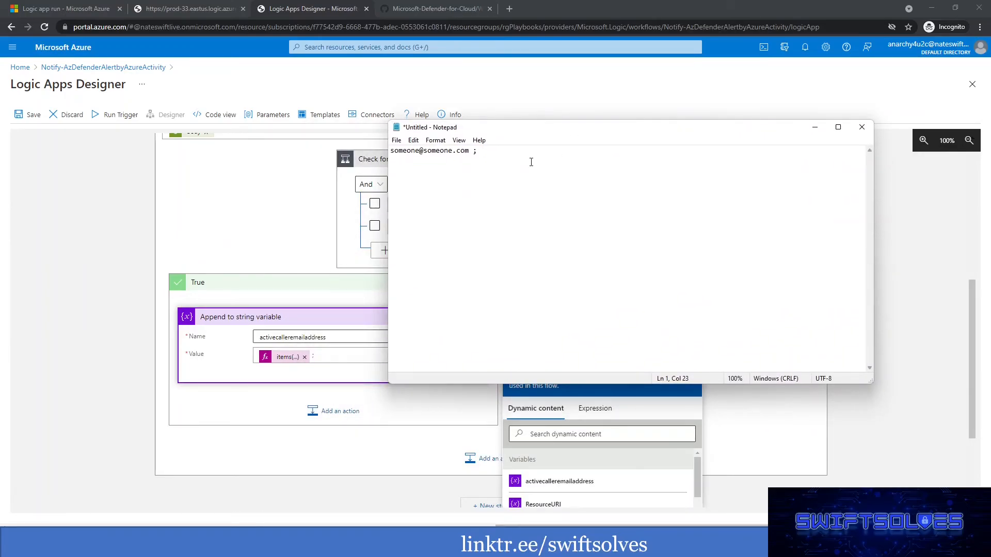
# Add a second sample caller e-mail address followed by a semicolon on the same line of the note.
pyautogui.write('callerb@someone.com ;')
pyautogui.moveTo(481, 151); pyautogui.dragTo(564, 152)
pyautogui.click(570, 151)
pyautogui.click(576, 151)
pyautogui.moveTo(572, 151); pyautogui.dragTo(474, 156)
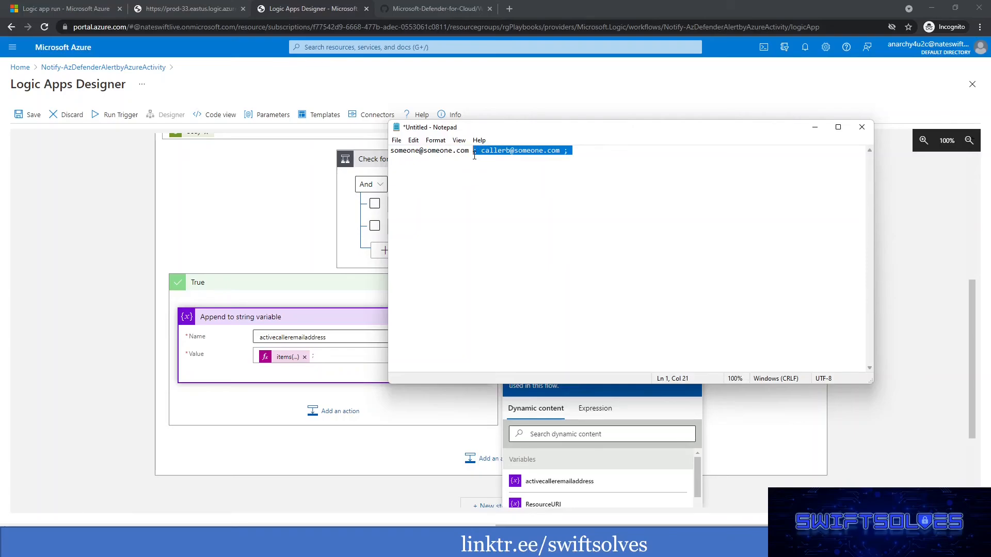
pyautogui.click(594, 163)
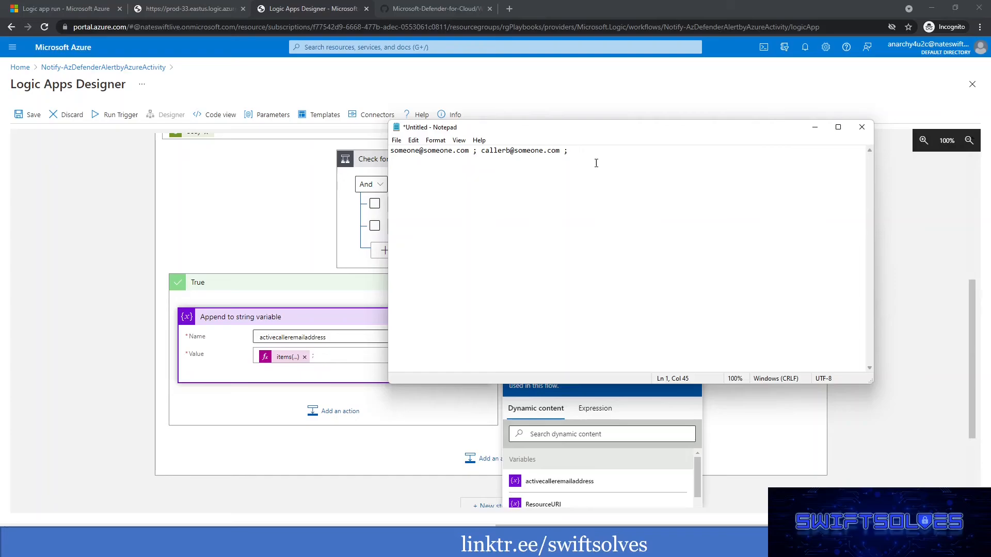
# Minimize Notepad to return to the Logic Apps Designer and dismiss the dynamic content picker.
pyautogui.click(821, 130)
pyautogui.click(821, 132)
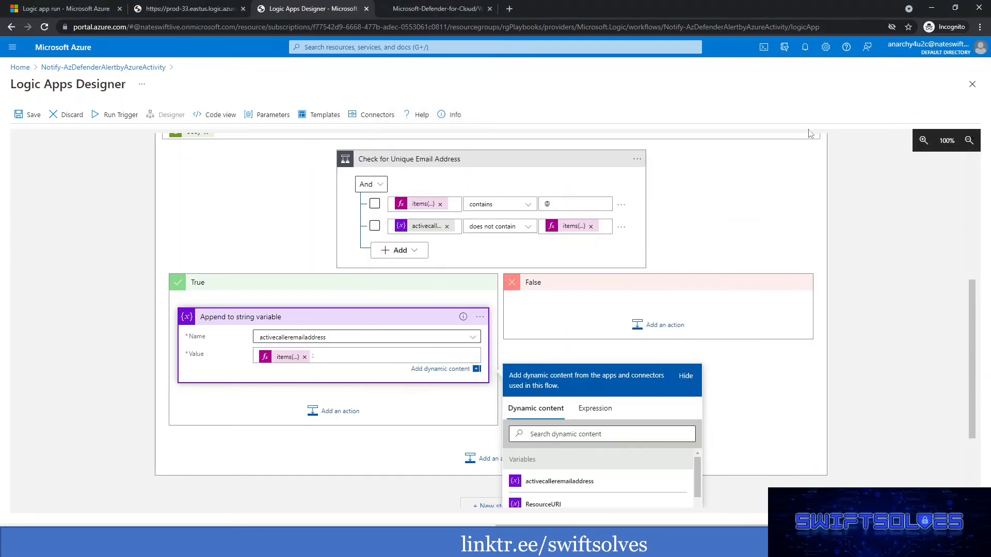
pyautogui.click(865, 379)
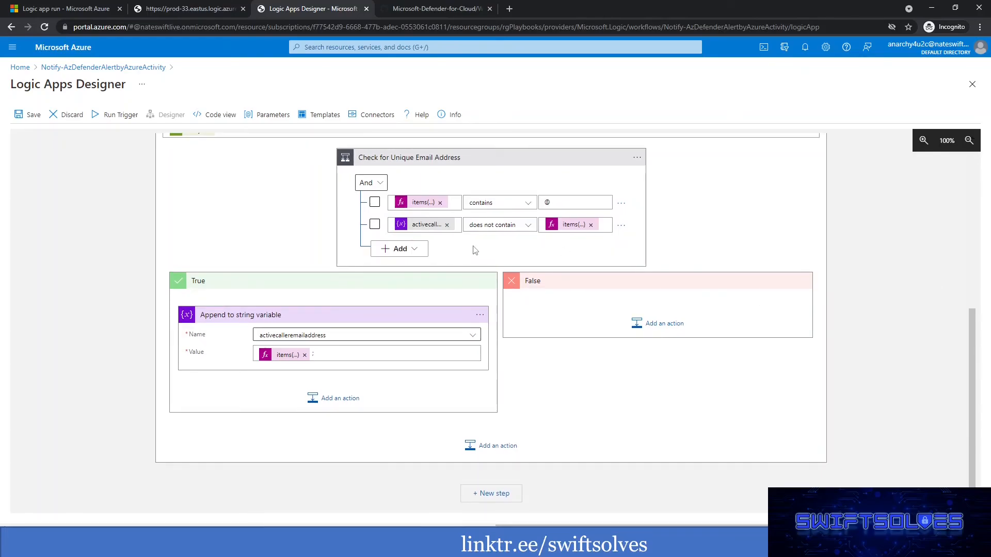
# Add a comment to the For each loop starting with "Running through the GetAudits body of audit events".
pyautogui.scroll(2, 575, 252)
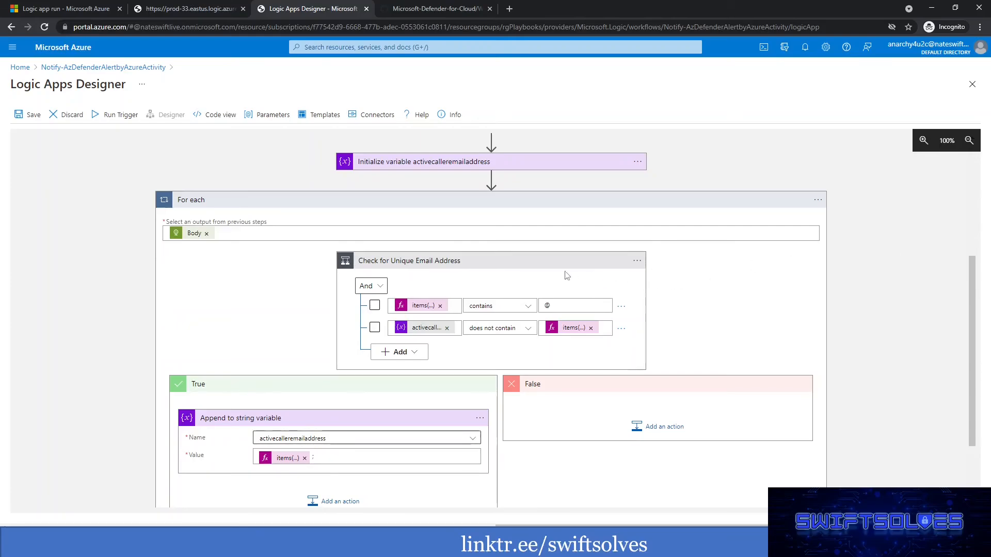
pyautogui.click(819, 201)
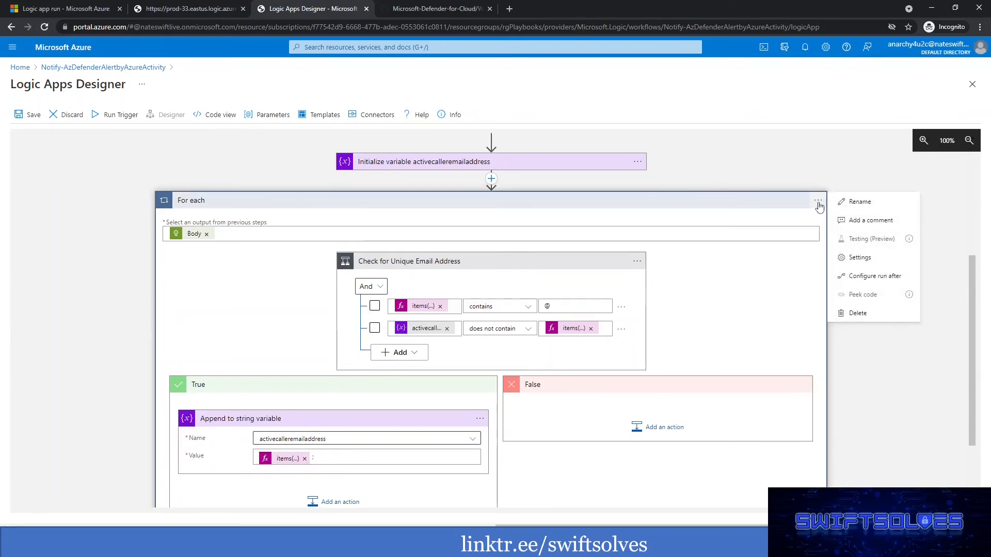
pyautogui.click(860, 220)
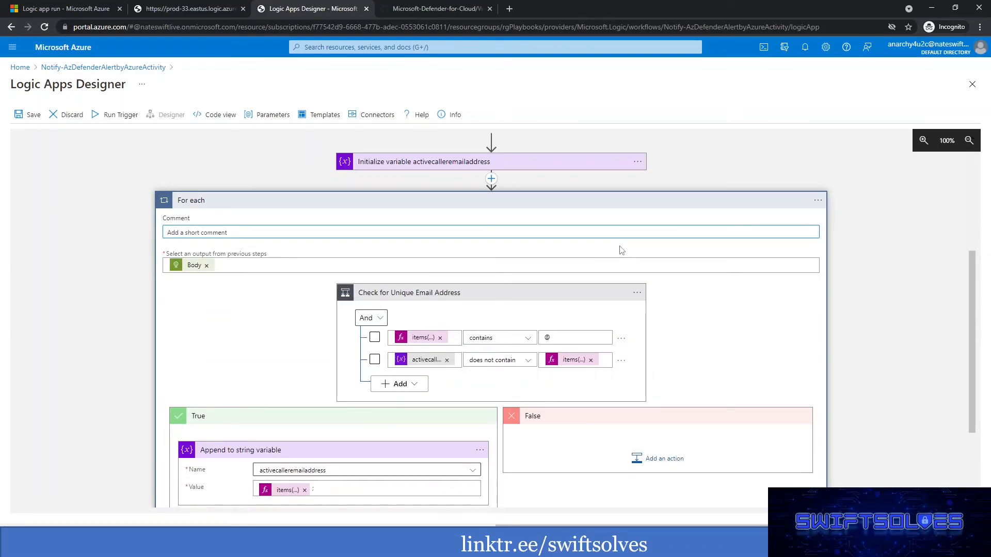
pyautogui.write('Running through the')
pyautogui.scroll(3, 594, 273)
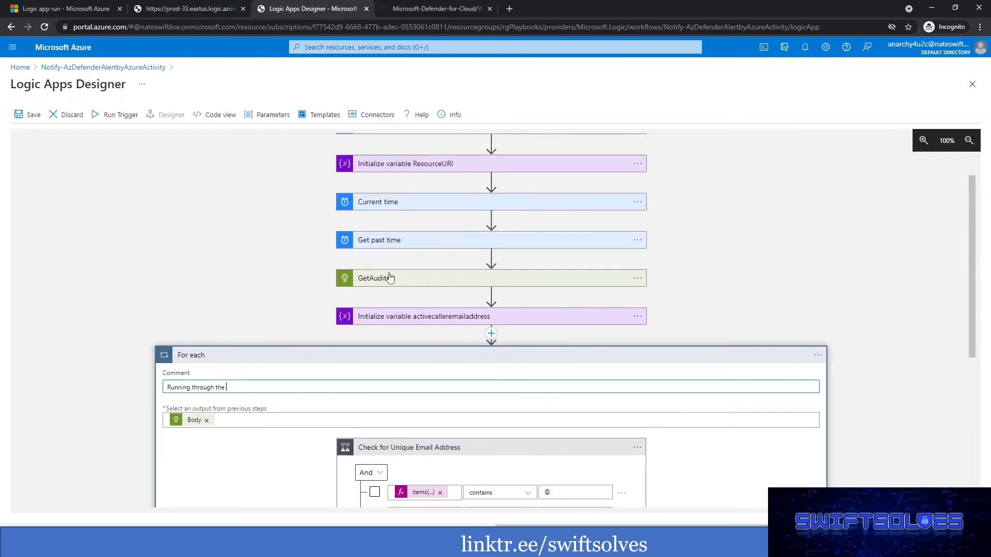
pyautogui.scroll(-1, 411, 292)
pyautogui.write('GetAudits ')
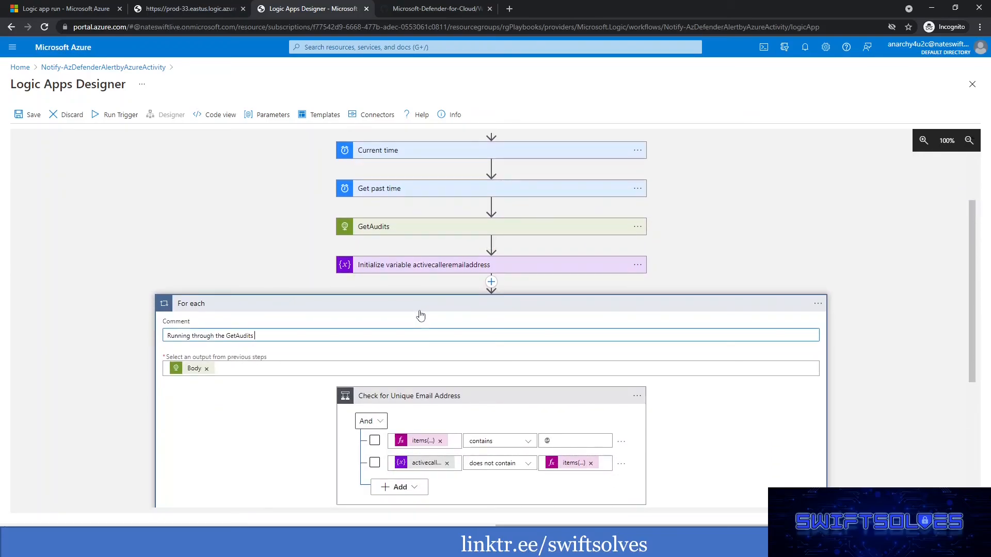
pyautogui.write('body of events')
pyautogui.press('Left')
pyautogui.press('Left')
pyautogui.press('Left')
pyautogui.write('audit')
# Continue the For each comment with ", check if email address is unique and append to a string variable".
pyautogui.write(', check if email addre')
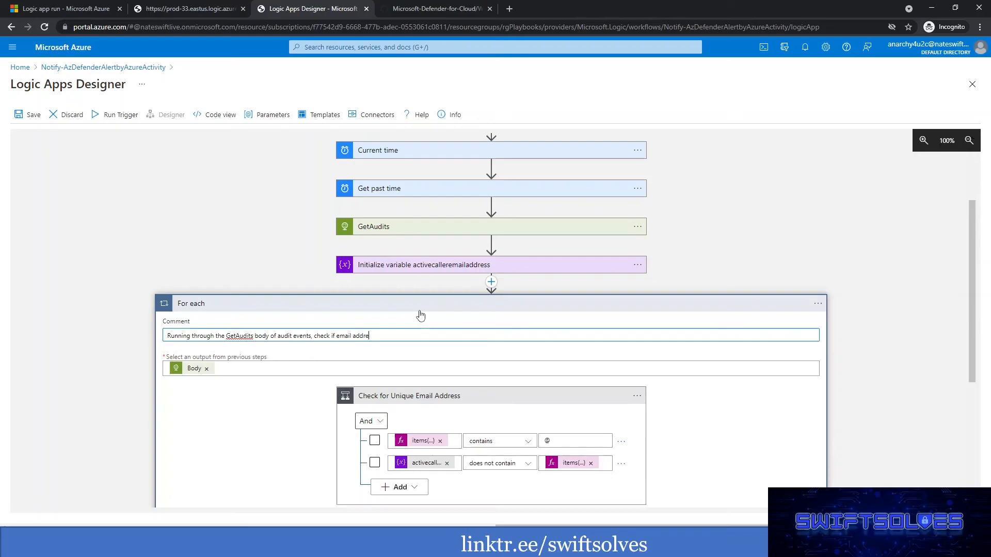
pyautogui.write('ss is unique and append top')
pyautogui.press('BackSpace')
pyautogui.write('a string variable to be used in T')
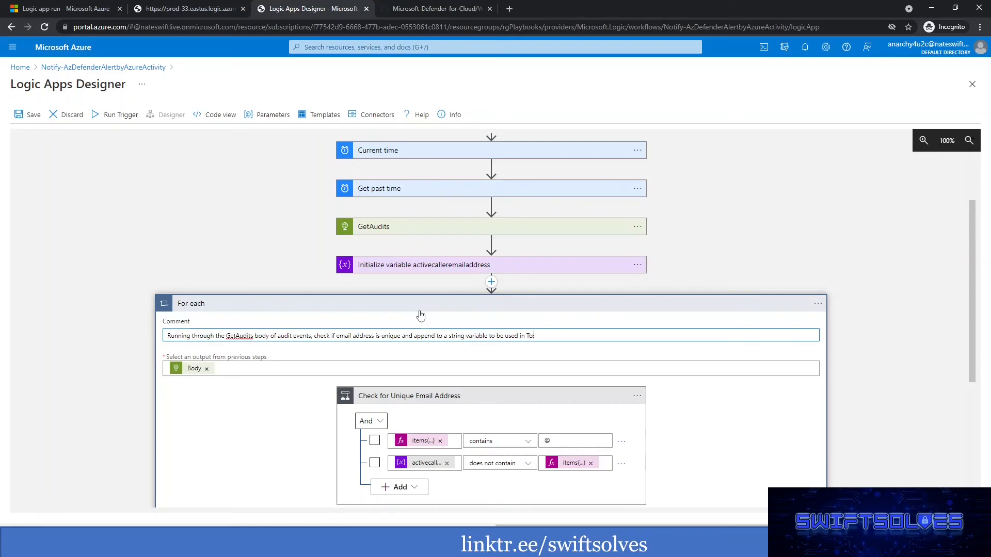
pyautogui.write('o: to send an email')
# Finish the For each comment with "to be used in To: to send an email".
pyautogui.click(867, 365)
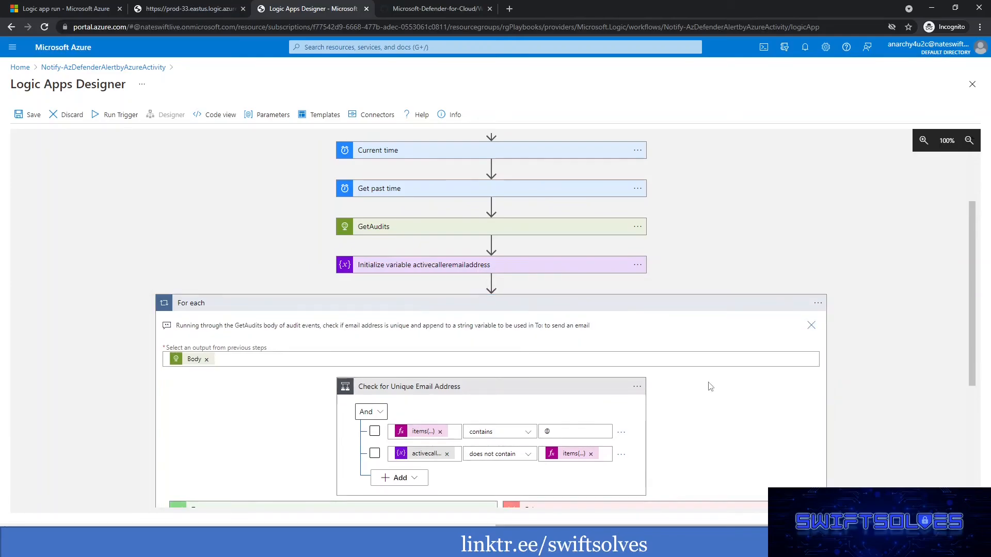
# Add a comment to the Check for Unique Email Address condition starting with "Condtional check prevents same email address from being".
pyautogui.click(637, 387)
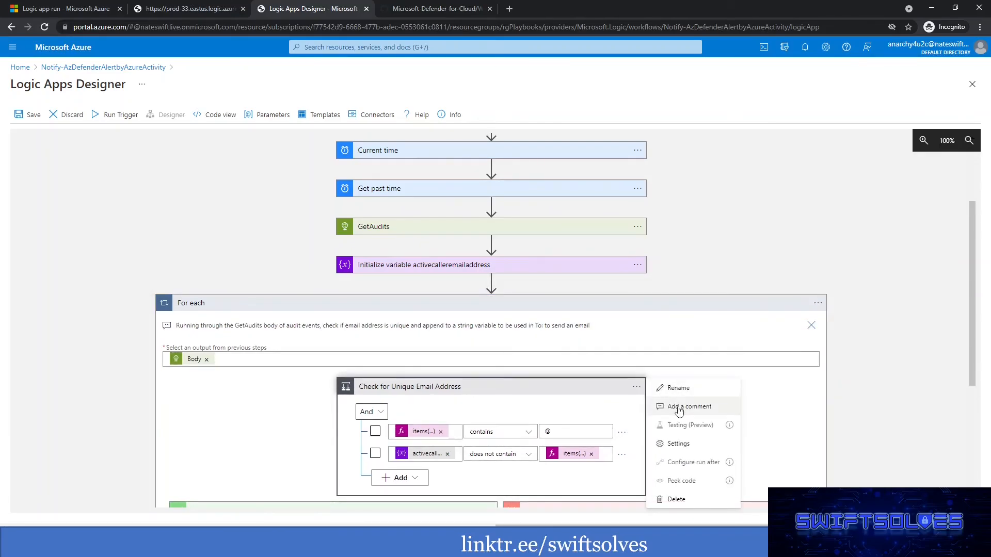
pyautogui.click(680, 407)
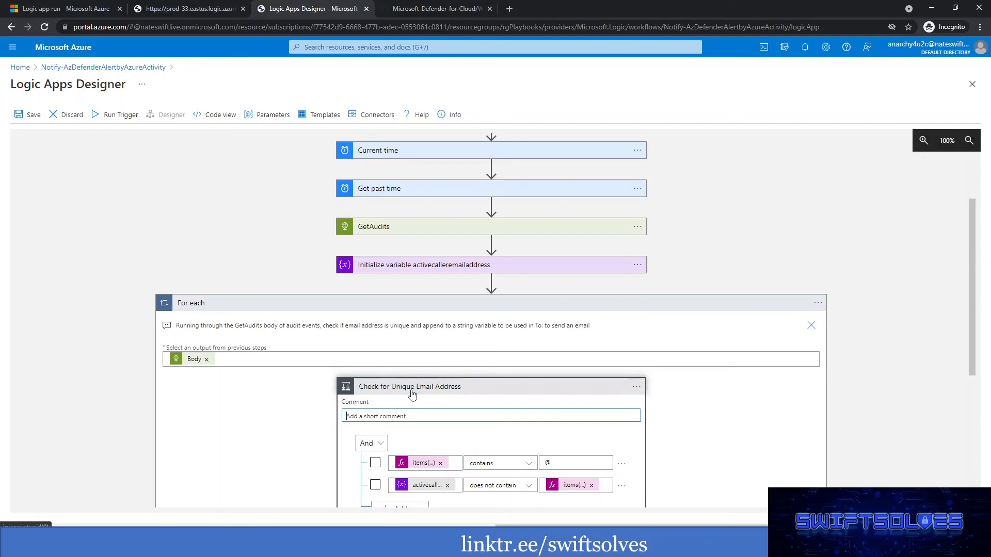
pyautogui.write('Condtional check prevents same email address from being')
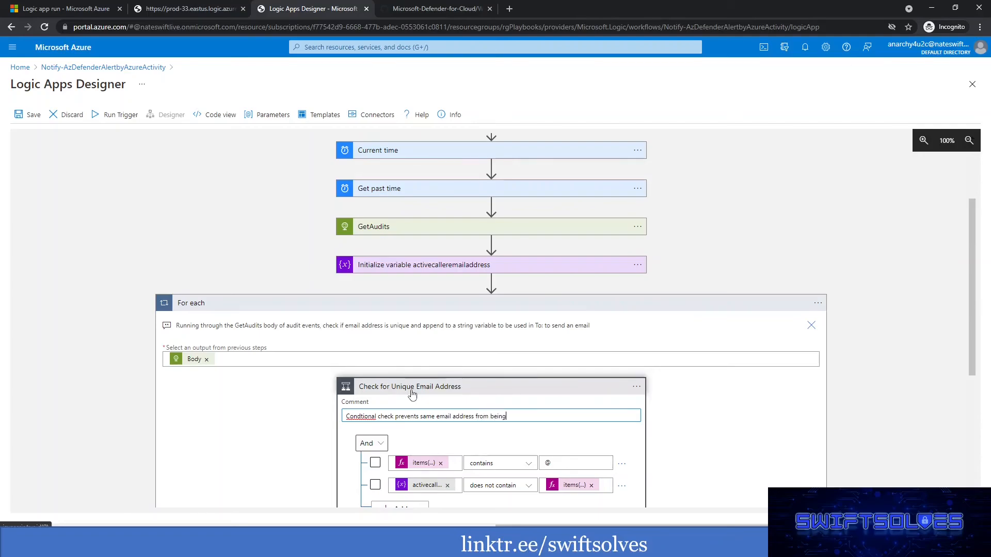
pyautogui.write(' appended TO: email address string variable')
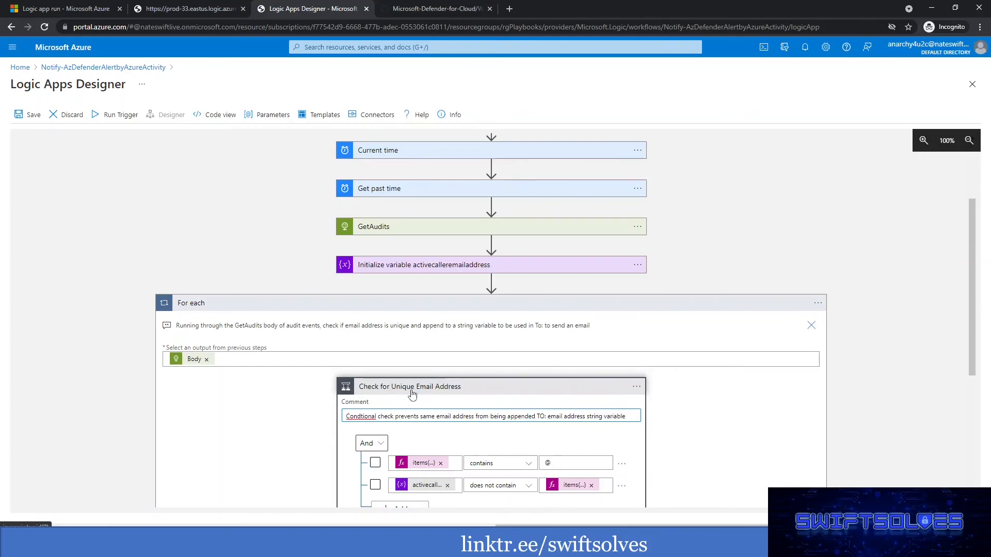
# Correct the misspelled first word of the condition's comment to "Conditional".
pyautogui.rightClick(366, 416)
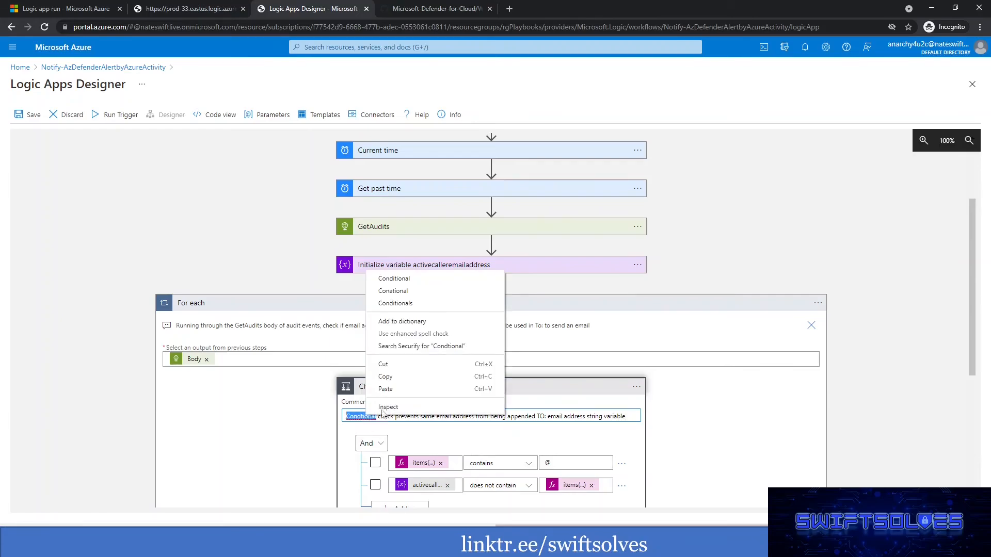
pyautogui.click(400, 279)
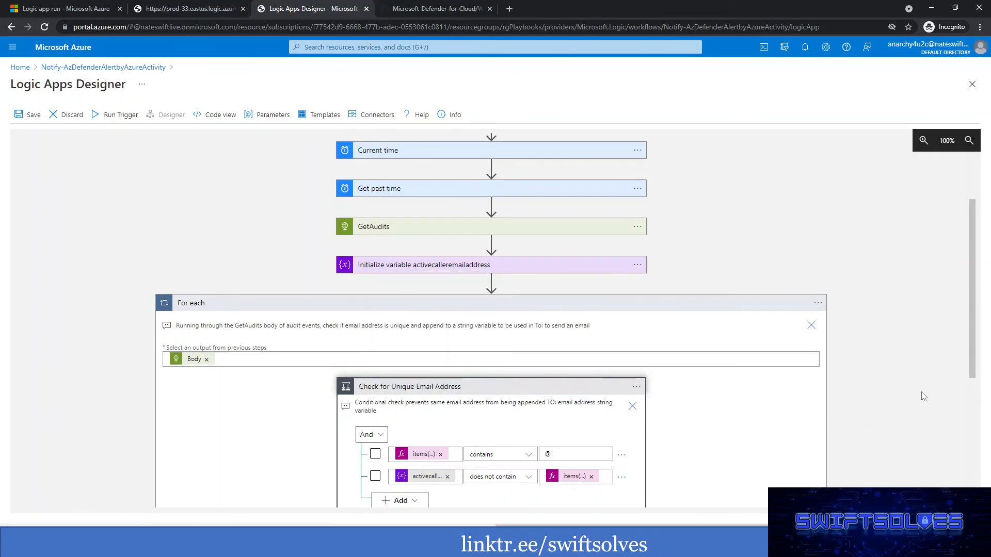
pyautogui.scroll(-5, 908, 394)
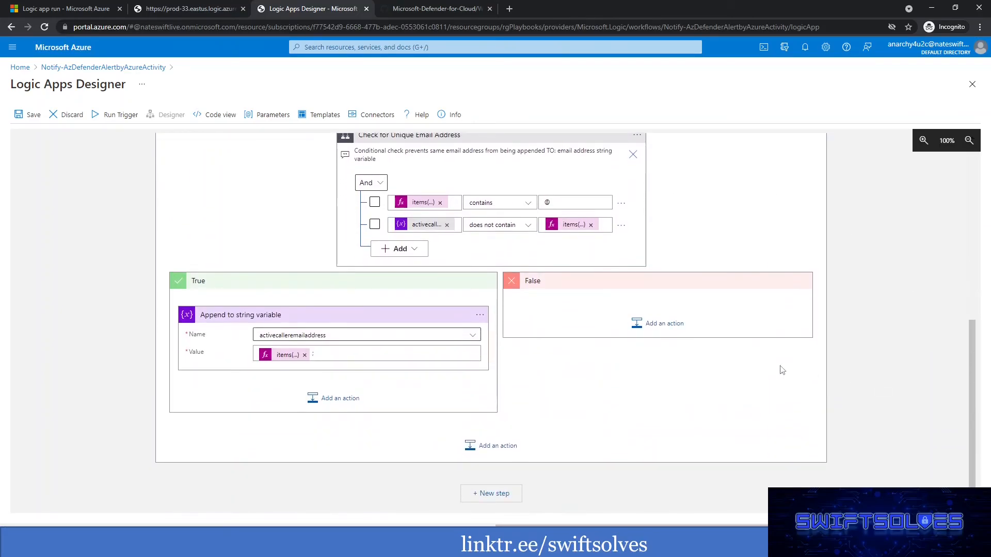
# Add a comment to the Append to string variable action starting with "append the unique email address to string variable".
pyautogui.click(479, 315)
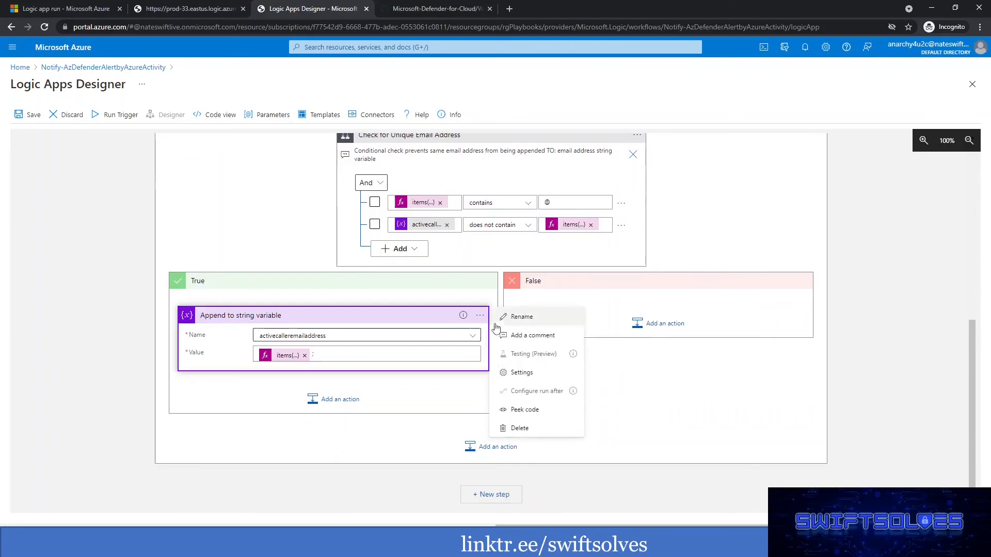
pyautogui.click(517, 336)
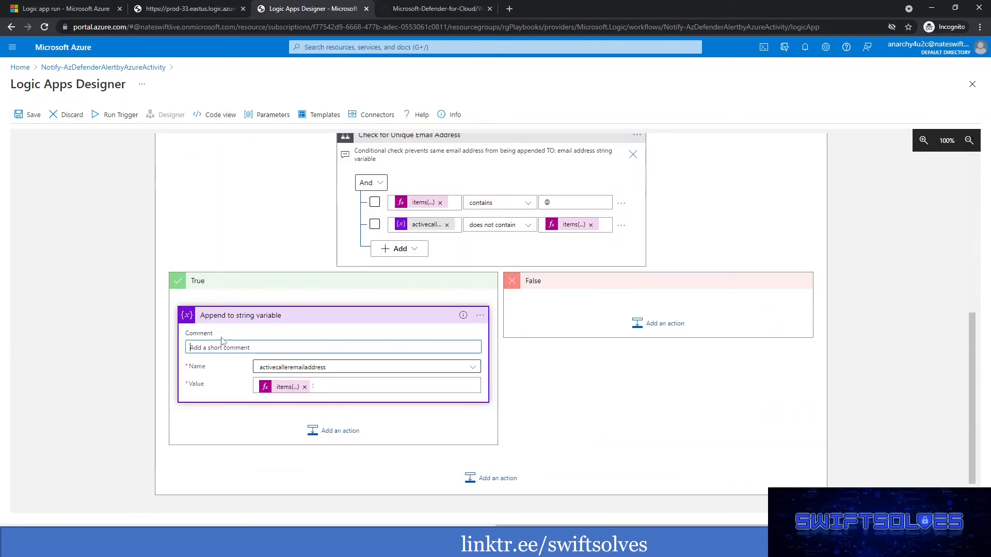
pyautogui.click(251, 345)
pyautogui.write('append the unique email address to string v')
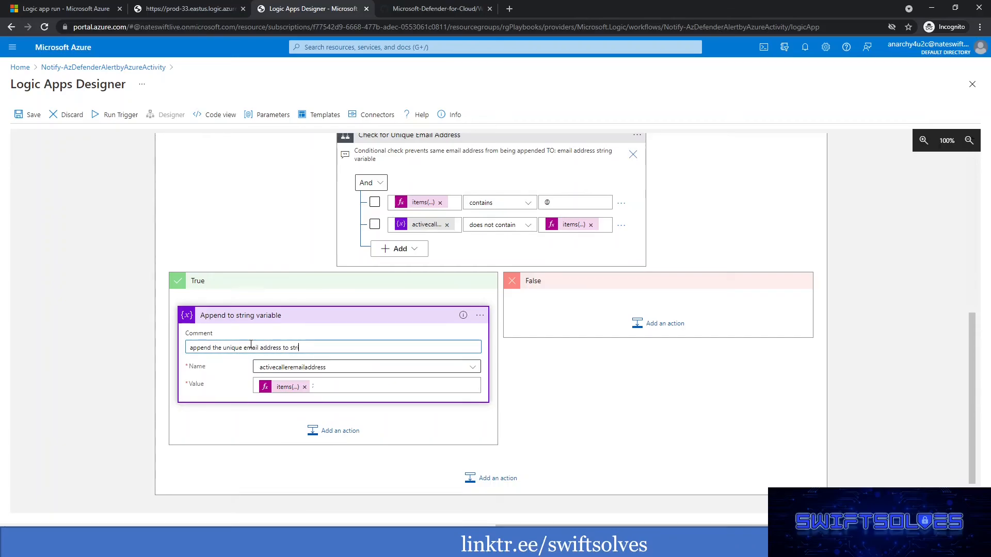
pyautogui.write('ariable to be used in TO: of sending email')
# Complete the append action's comment with "to be used in TO: of sending email" and save the logic app.
pyautogui.click(589, 425)
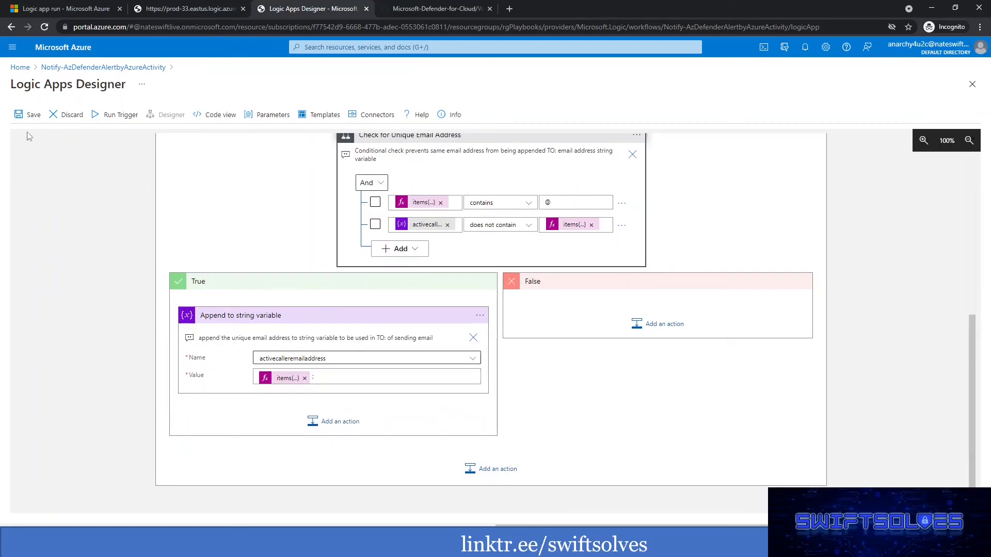
pyautogui.click(26, 117)
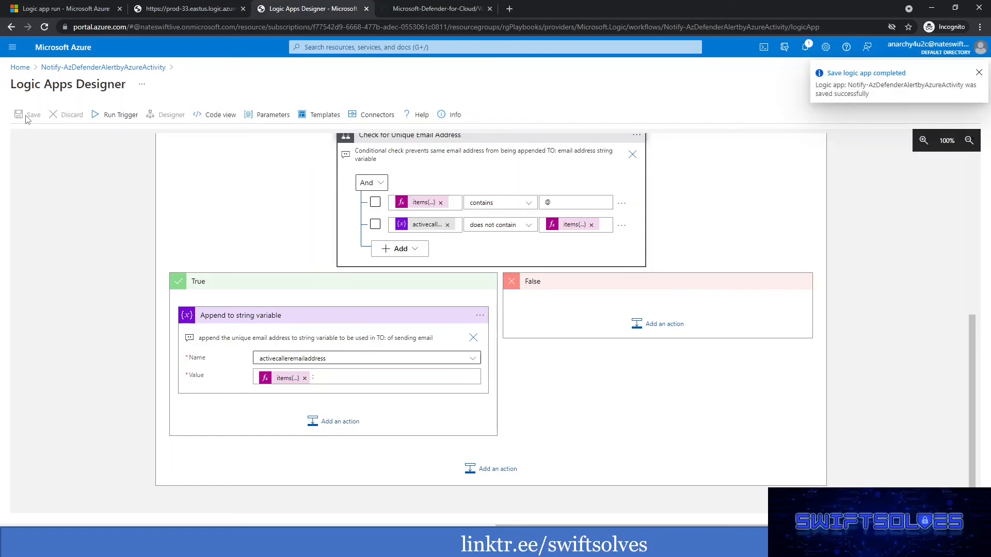
# Review the commented For each loop, the raw GetAudits output and the earlier logic app run.
pyautogui.scroll(-1, 609, 362)
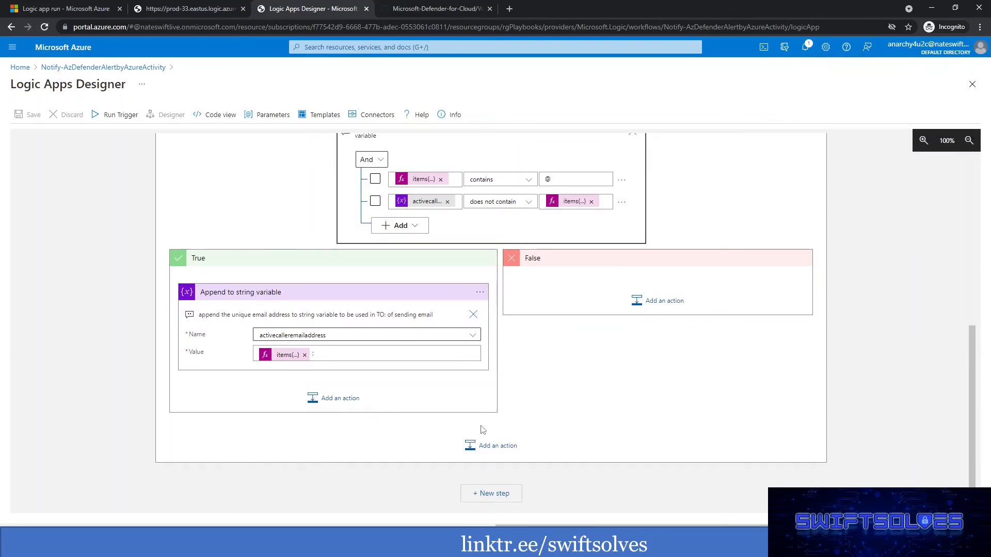
pyautogui.scroll(3, 500, 295)
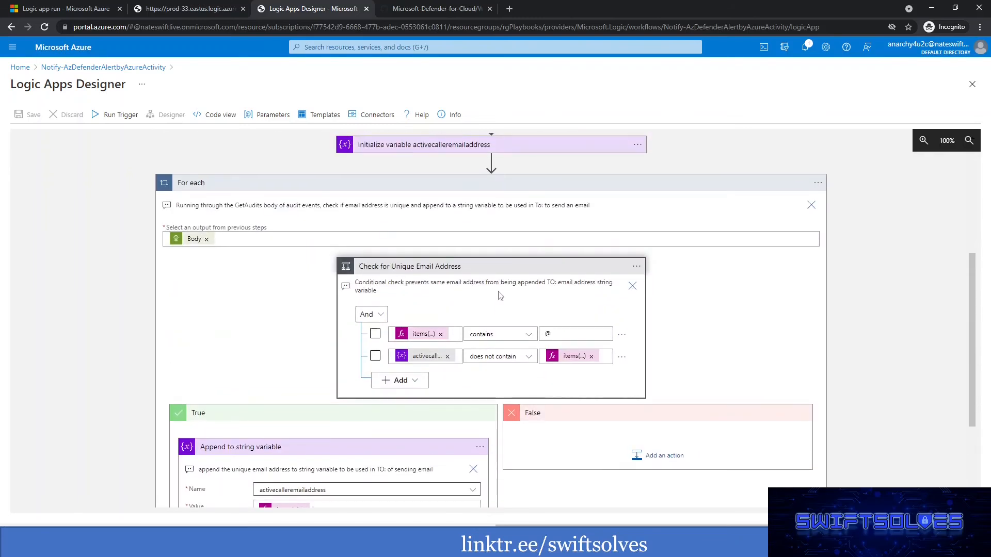
pyautogui.scroll(1, 380, 281)
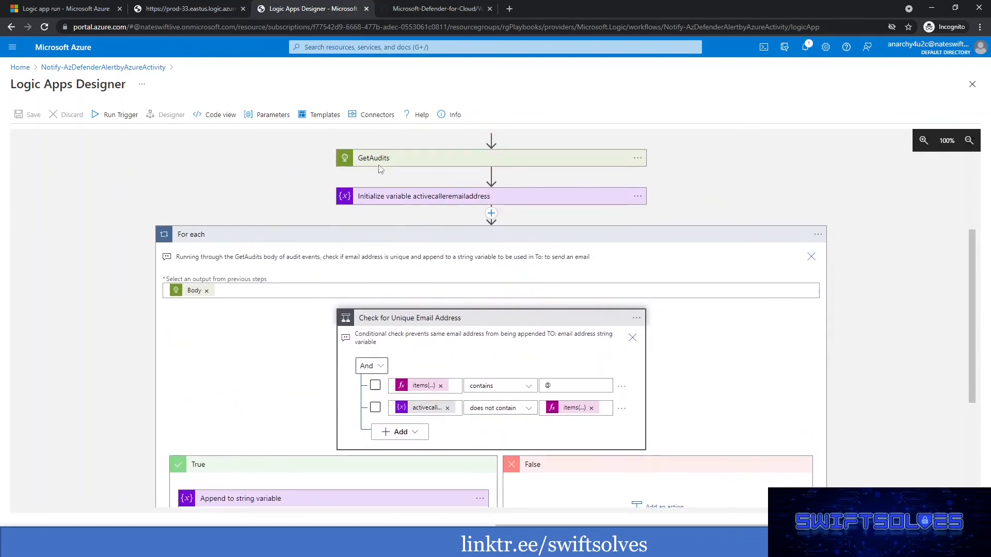
pyautogui.click(191, 8)
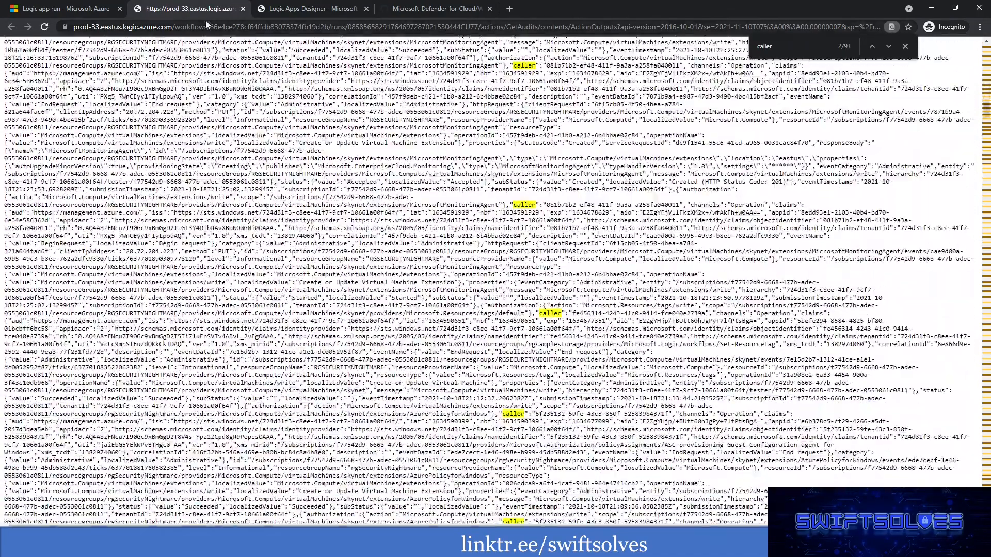
pyautogui.click(88, 8)
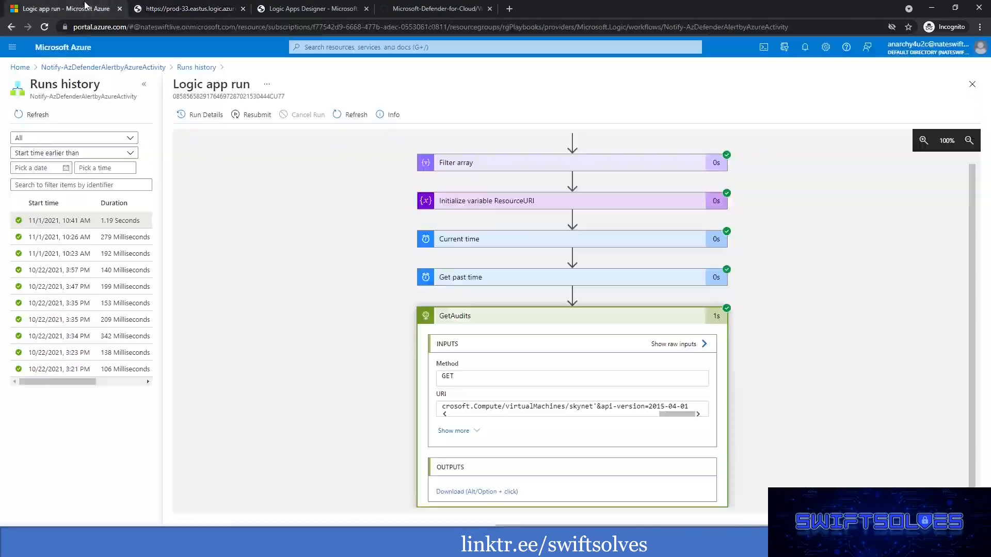
pyautogui.click(321, 15)
# Add a new step after the For each loop, search for "office 365" and choose the Office 365 Outlook connector.
pyautogui.scroll(-3, 543, 324)
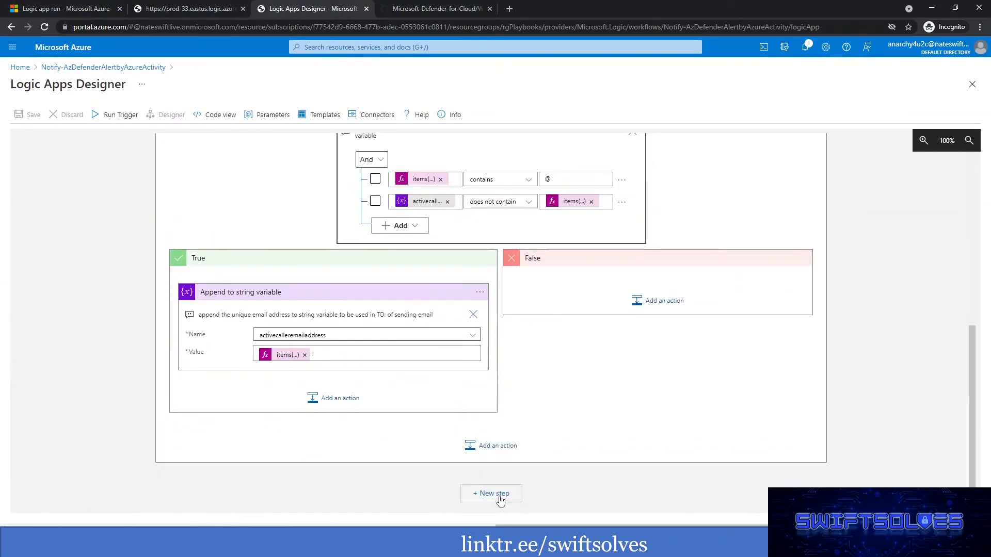
pyautogui.click(491, 493)
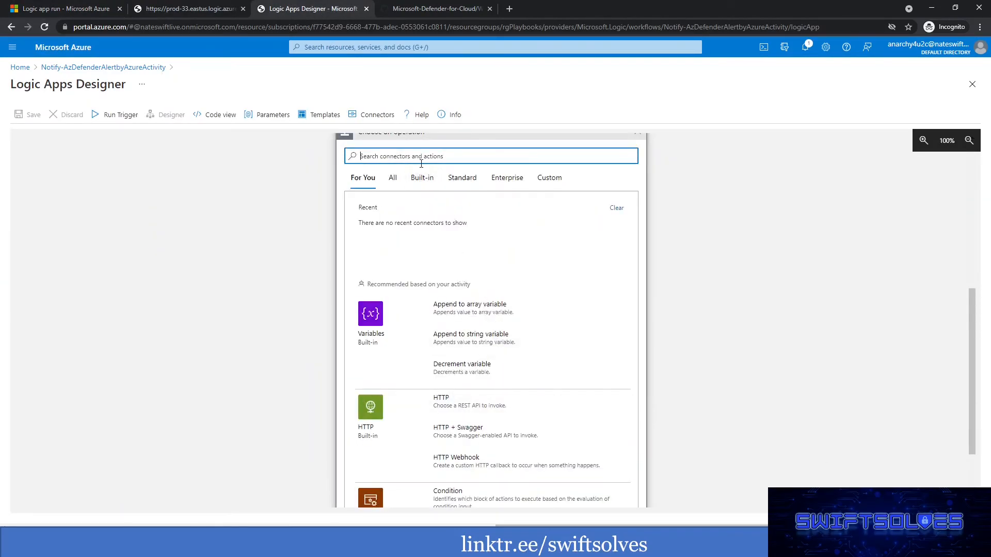
pyautogui.write('office 365')
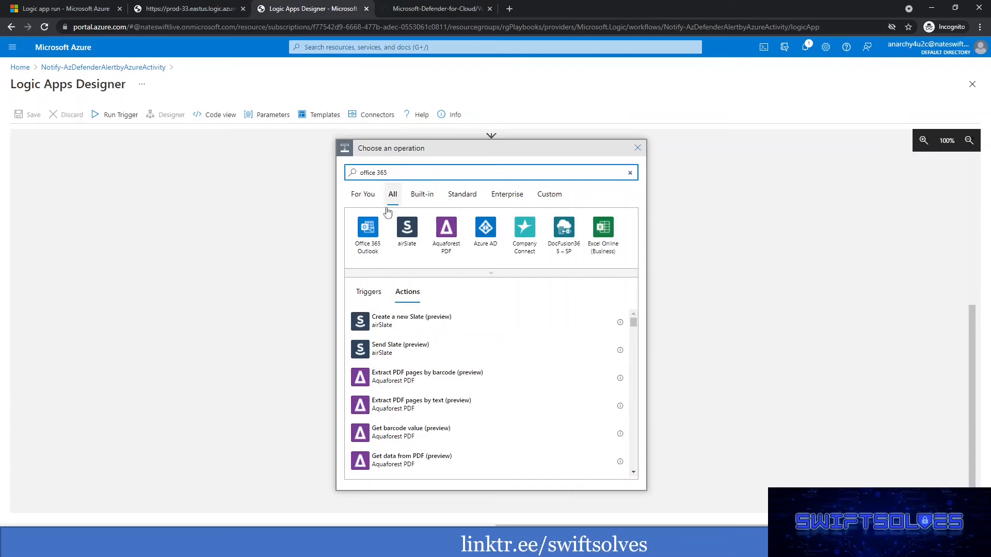
pyautogui.click(370, 238)
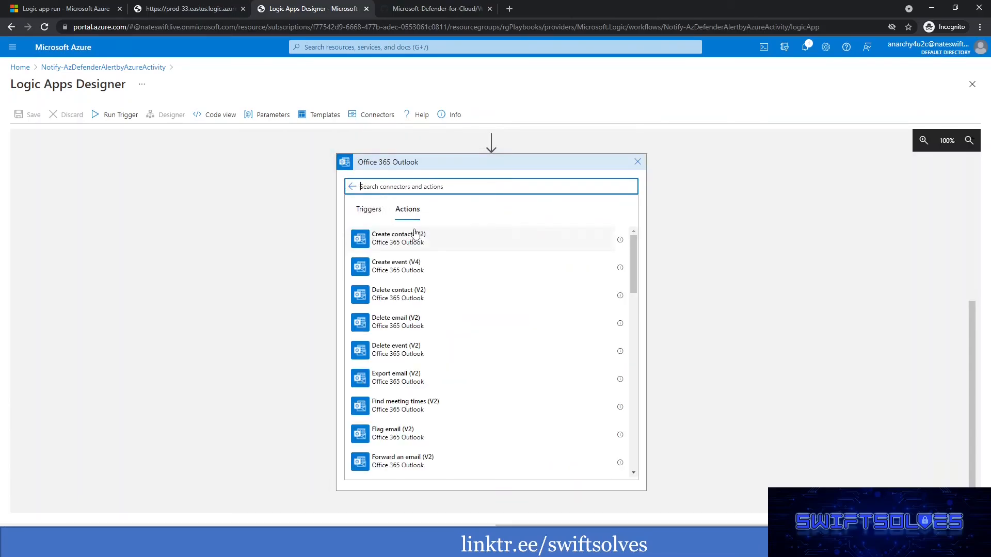
# Add the Send an email (V2) action and open its To field for entry.
pyautogui.scroll(-1, 473, 287)
pyautogui.scroll(-7, 473, 287)
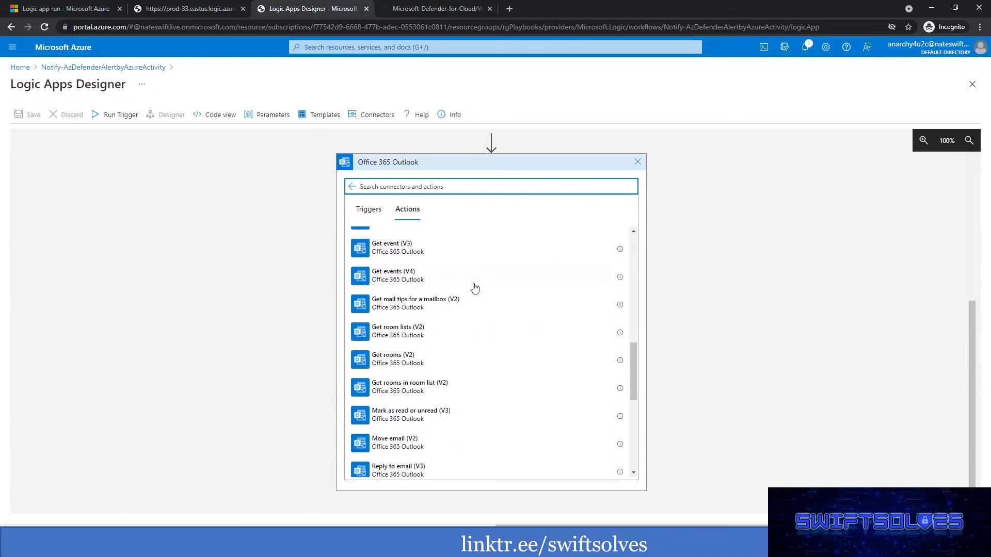
pyautogui.scroll(-1, 474, 288)
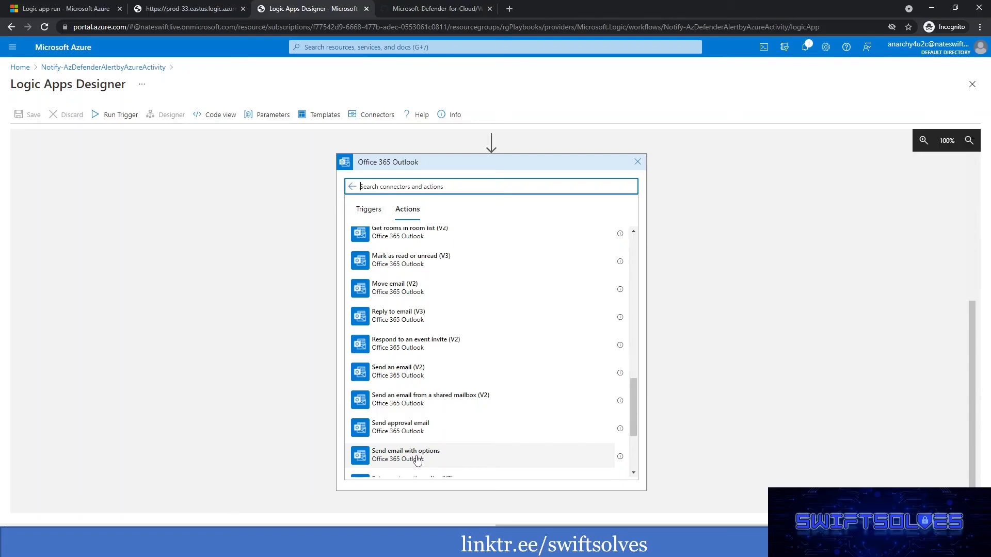
pyautogui.scroll(-1, 436, 416)
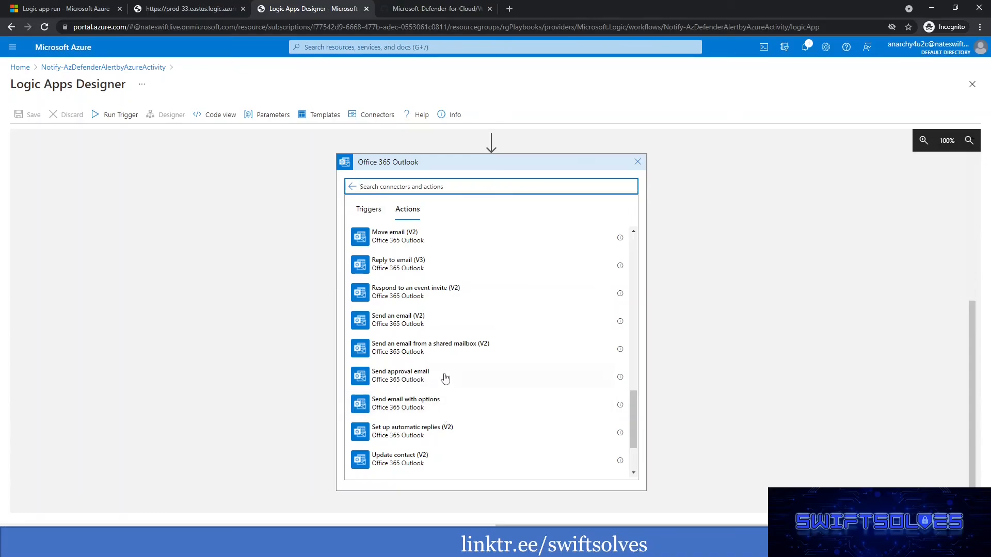
pyautogui.scroll(4, 421, 305)
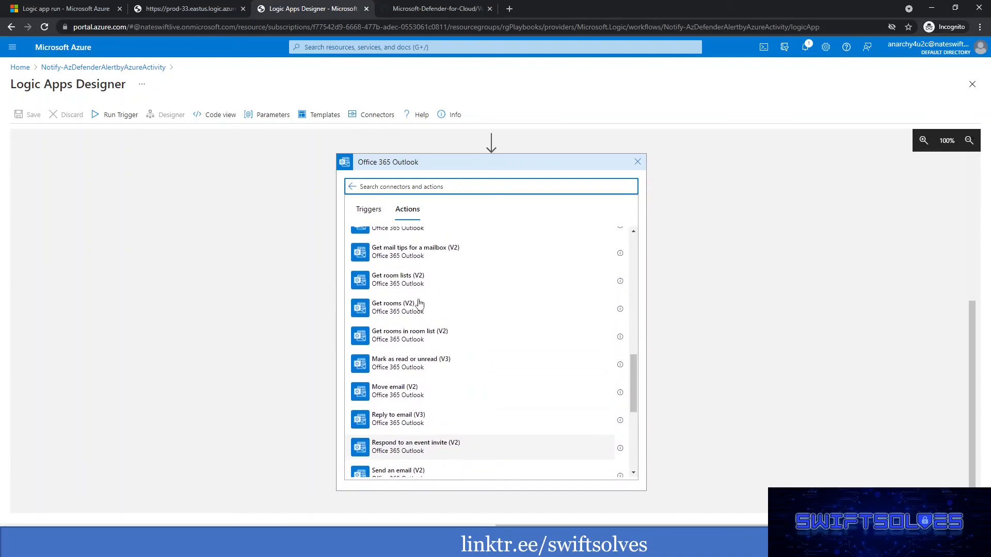
pyautogui.scroll(-3, 419, 304)
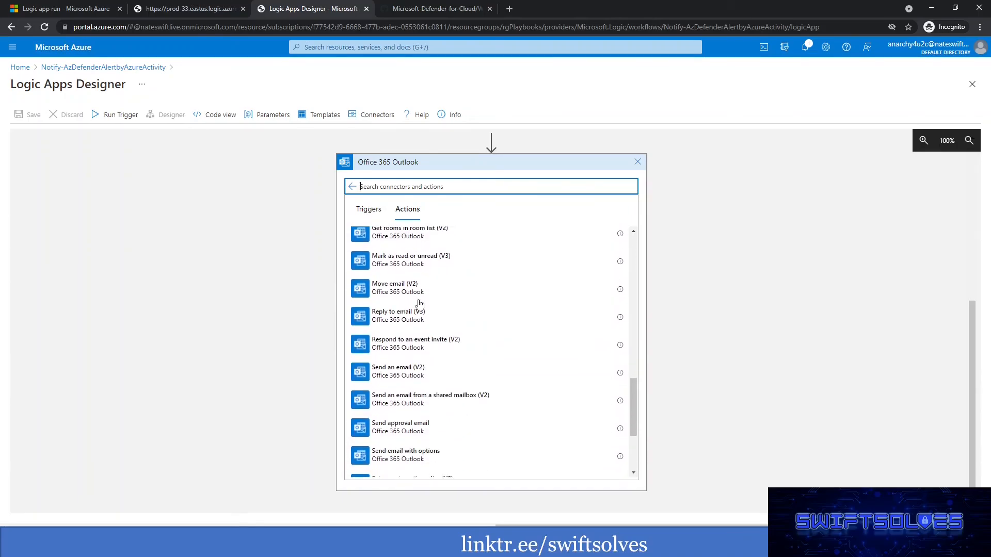
pyautogui.click(416, 372)
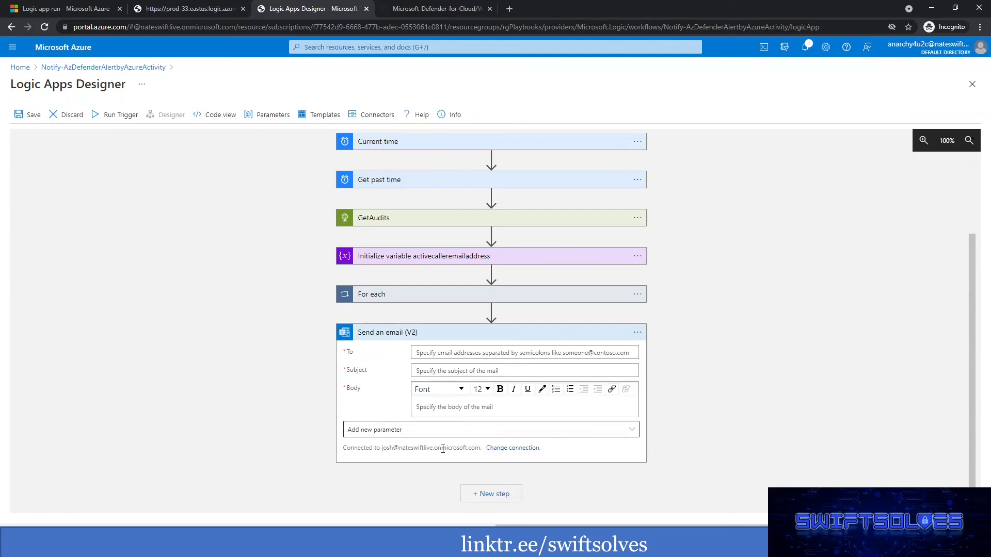
pyautogui.click(478, 353)
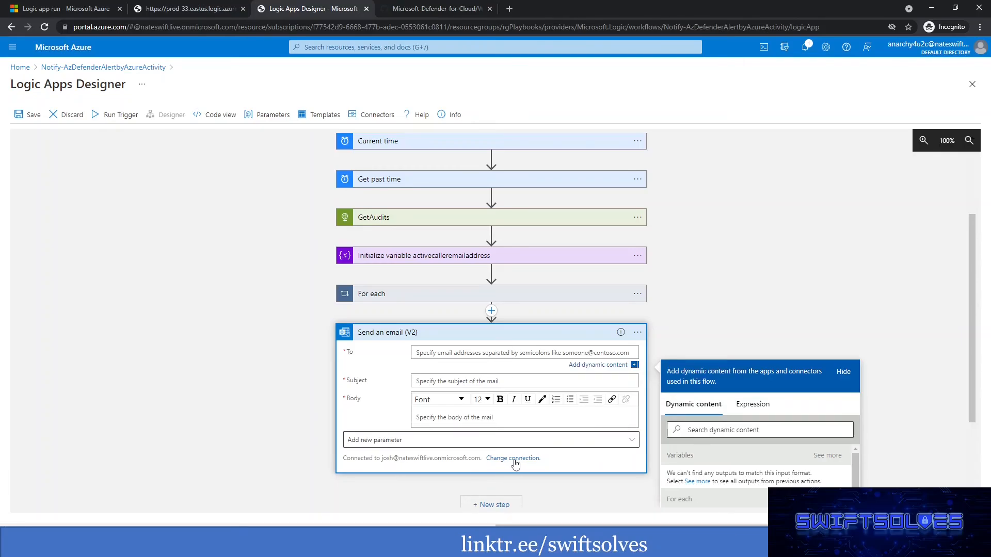
# Open the rgPlaybooks resource group from the logic app's overview and group its resources by type.
pyautogui.click(72, 8)
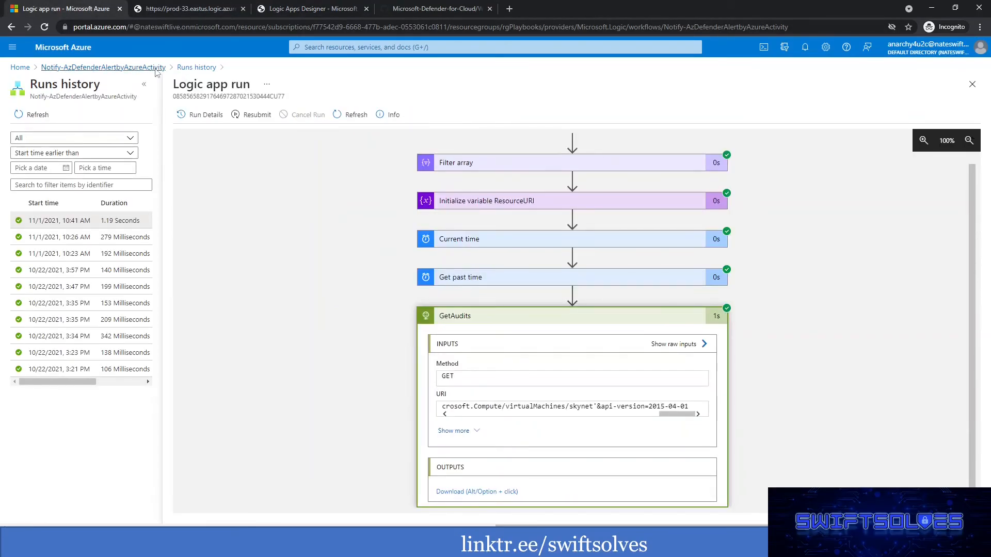
pyautogui.scroll(1, 361, 250)
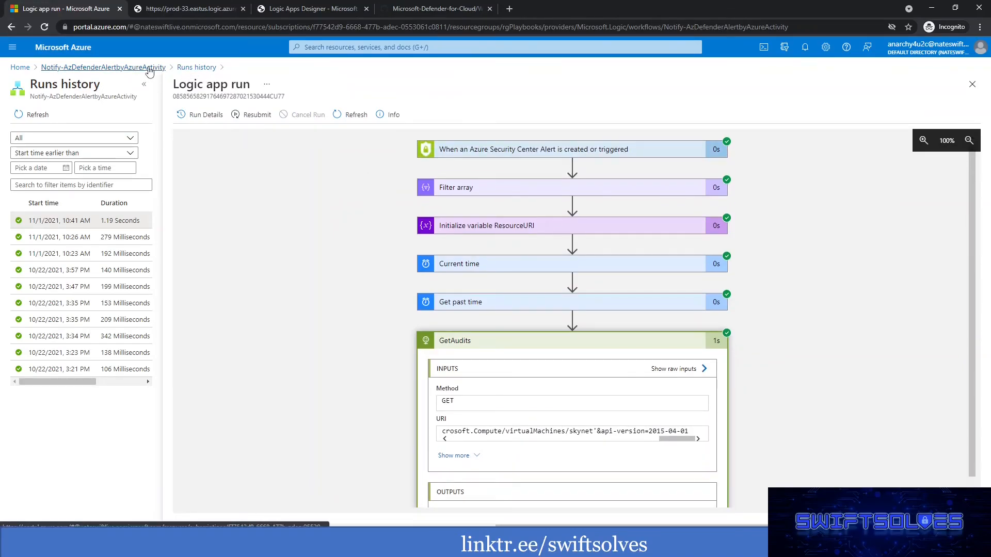
pyautogui.click(150, 70)
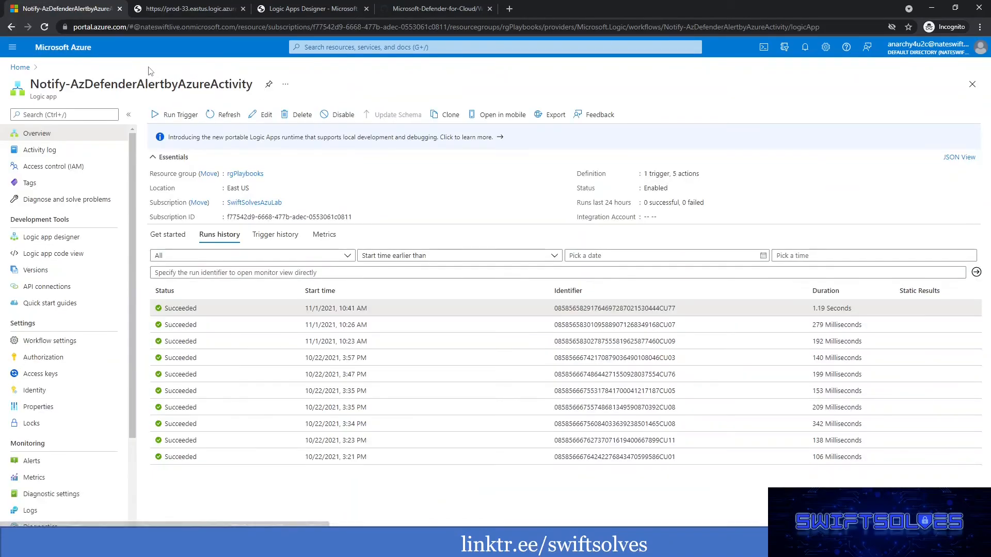
pyautogui.click(241, 176)
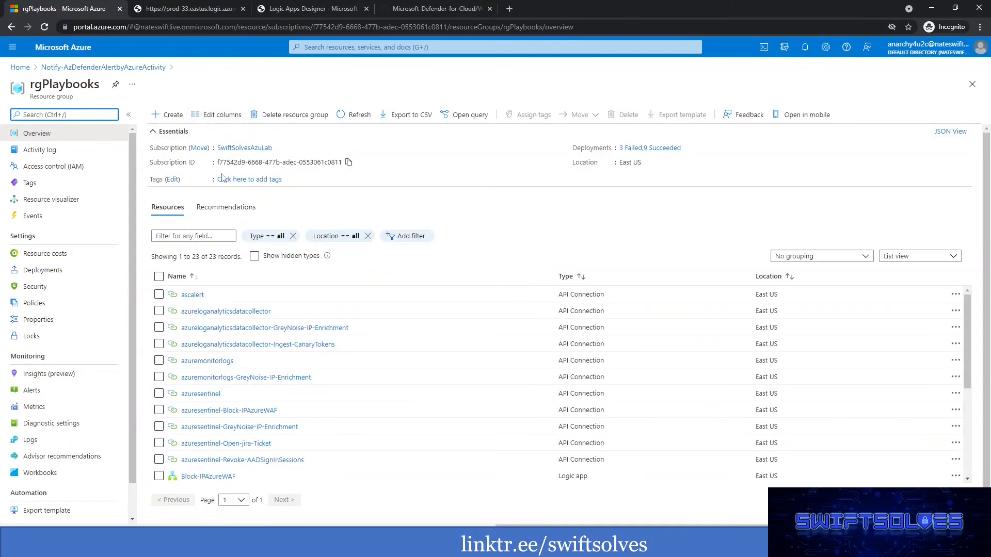
pyautogui.click(849, 256)
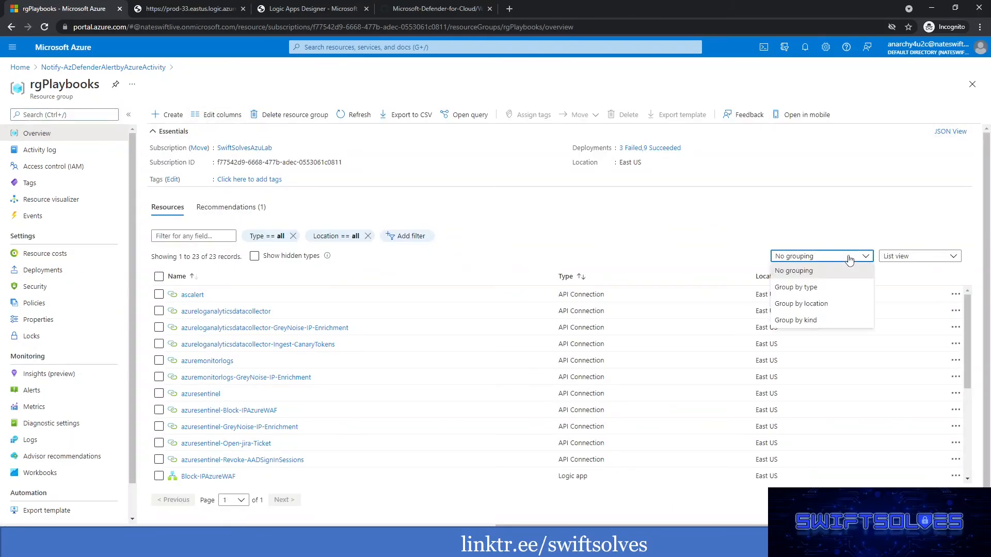
pyautogui.click(811, 287)
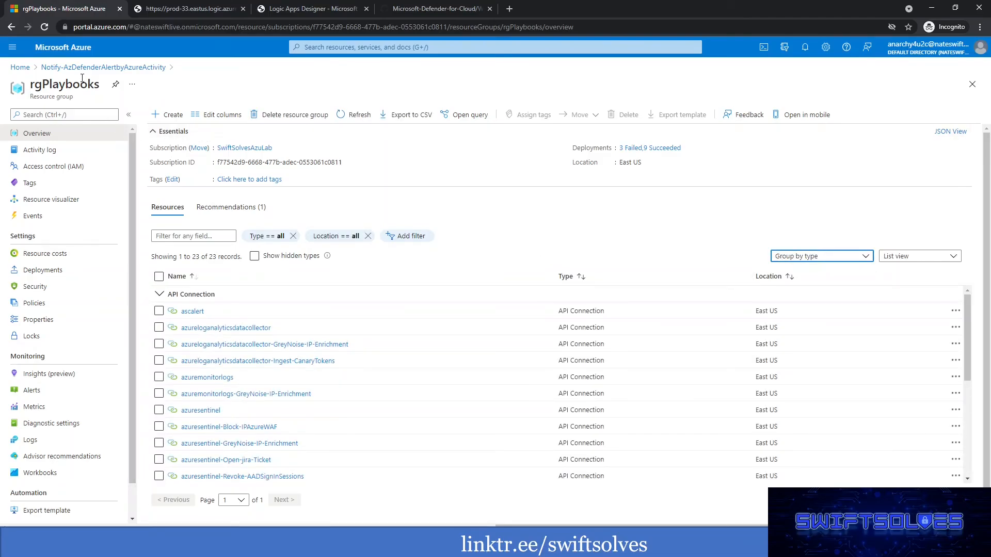
# Examine the API connections in rgPlaybooks, including ascalert and the Office 365 ones used by the playbooks.
pyautogui.scroll(-5, 333, 325)
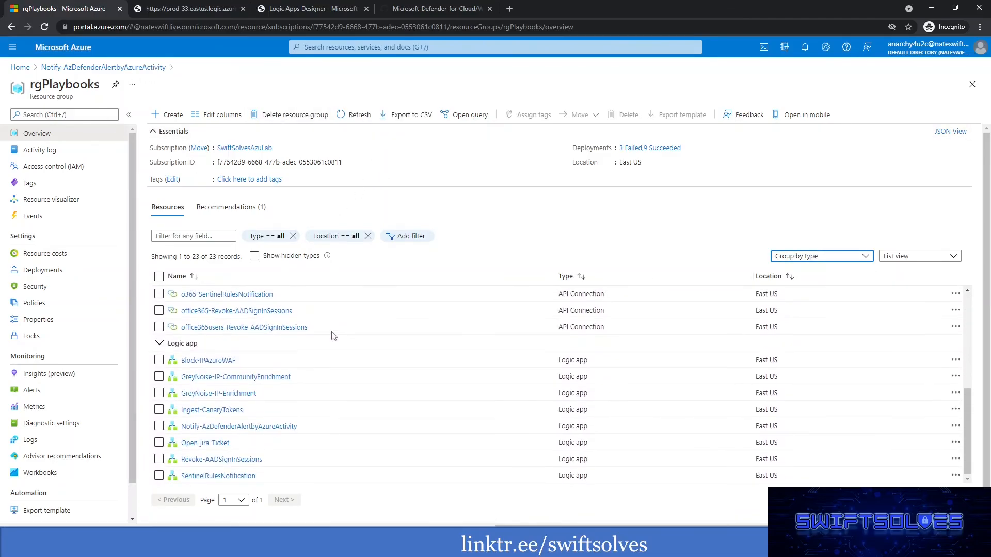
pyautogui.scroll(5, 226, 454)
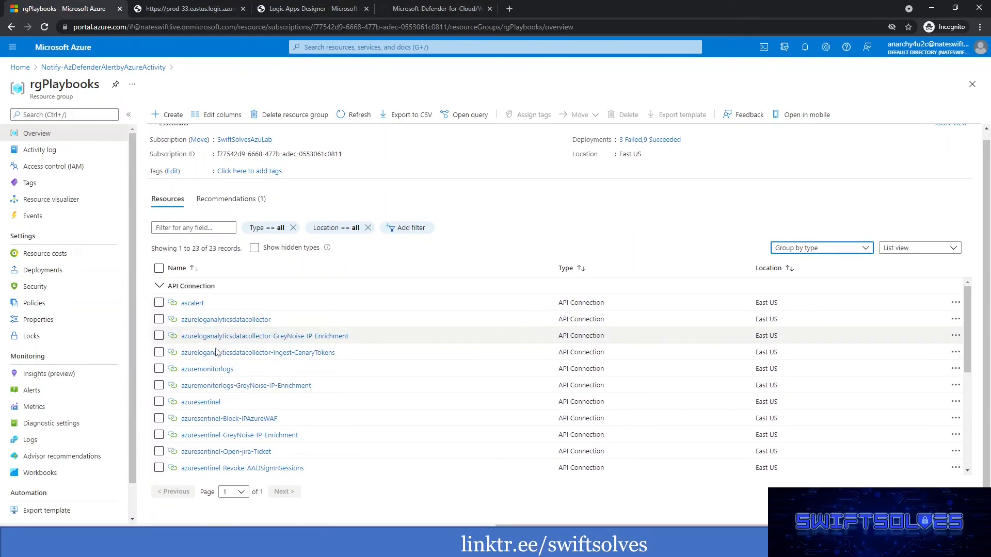
pyautogui.scroll(-3, 221, 364)
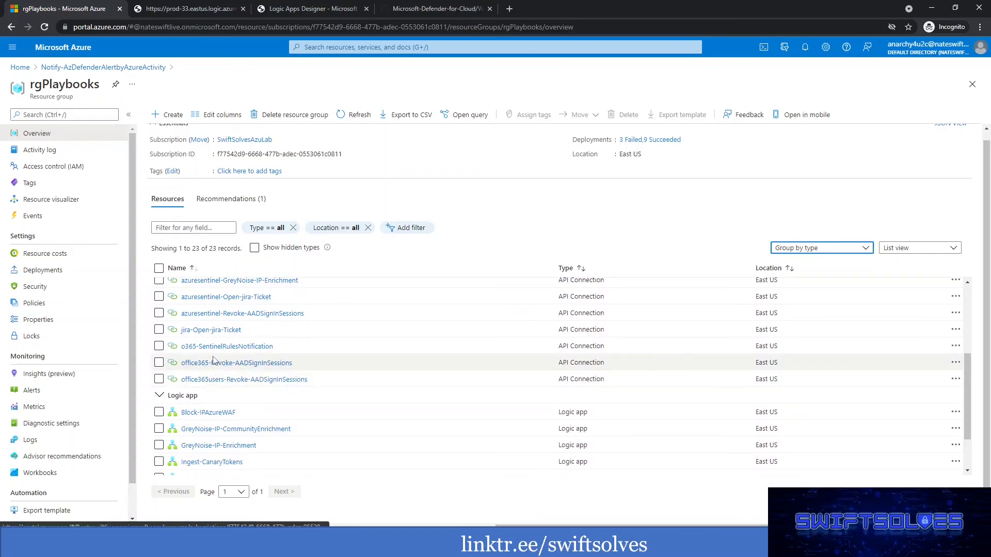
pyautogui.scroll(2, 217, 368)
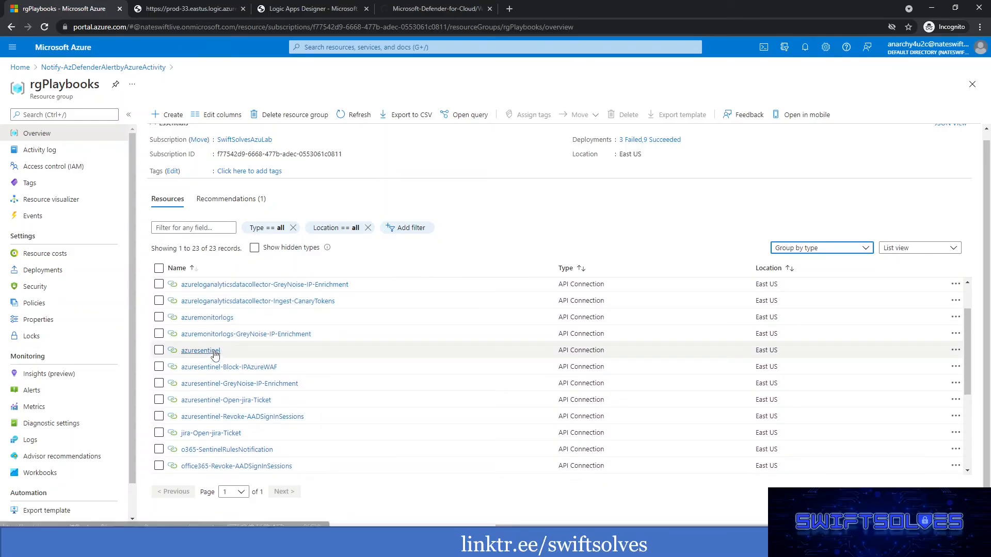
pyautogui.scroll(1, 221, 357)
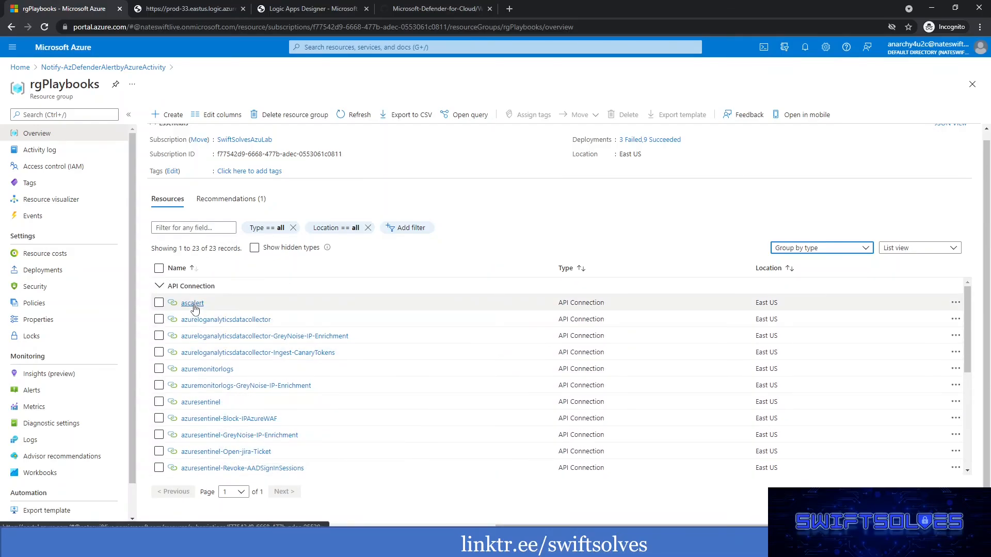
pyautogui.moveTo(194, 309)
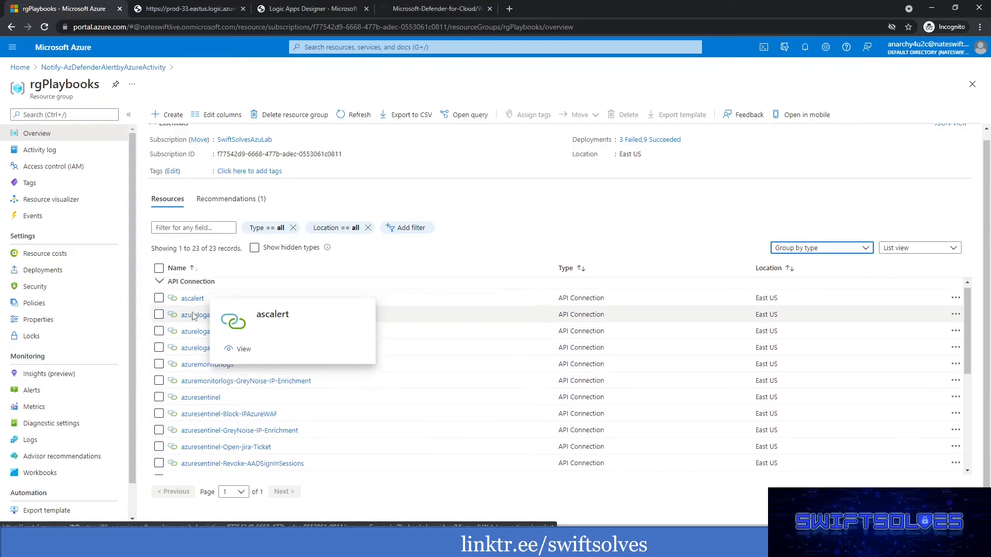
pyautogui.scroll(-2, 207, 330)
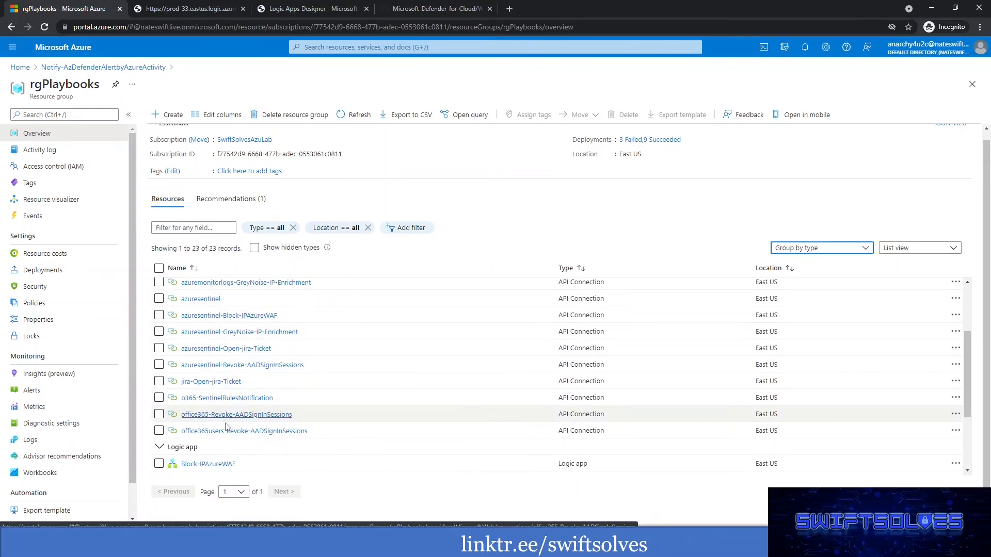
pyautogui.scroll(-1, 237, 434)
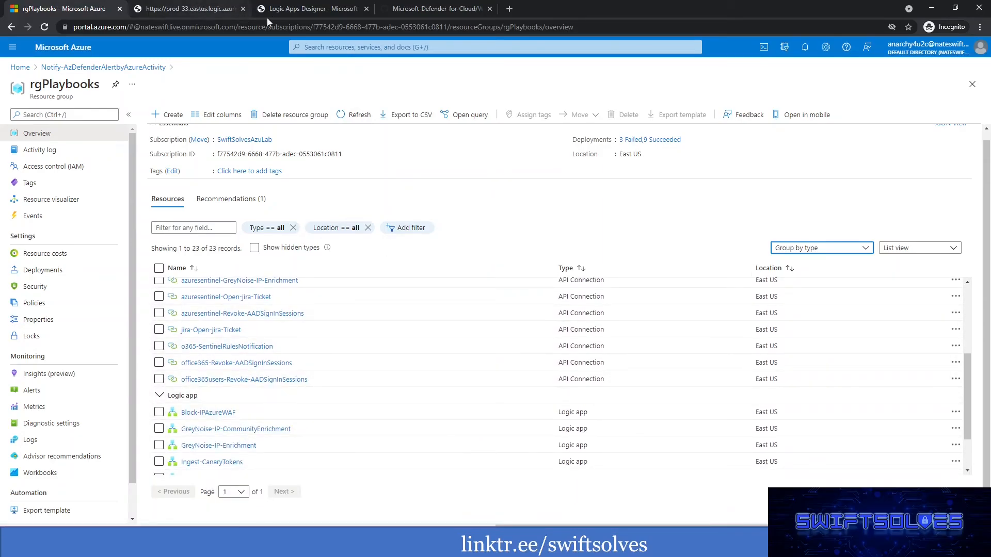
# Return to the Logic Apps Designer and fill the email's To field with the activecalleremailaddress variable followed by a semicolon.
pyautogui.click(327, 9)
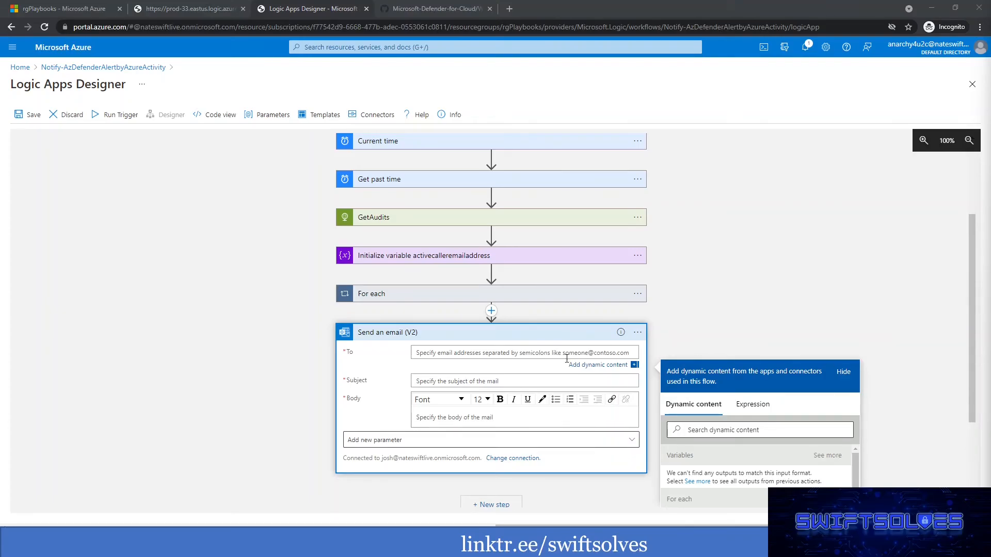
pyautogui.click(451, 352)
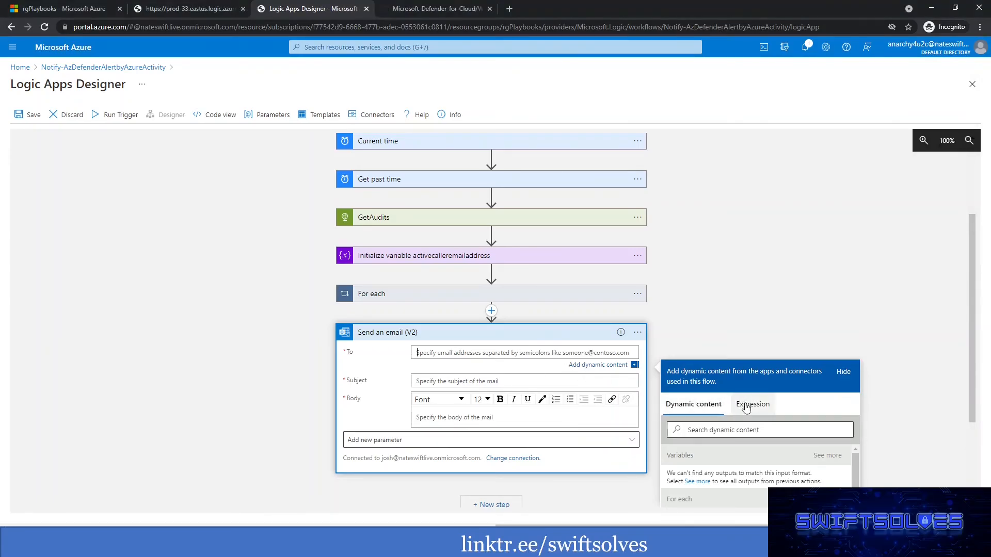
pyautogui.scroll(-2, 769, 298)
pyautogui.click(828, 352)
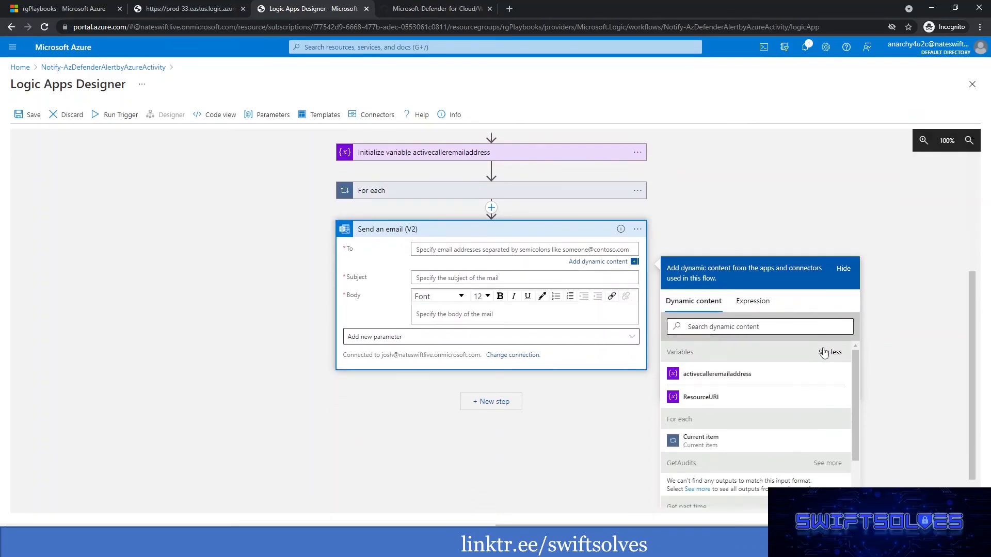
pyautogui.click(705, 382)
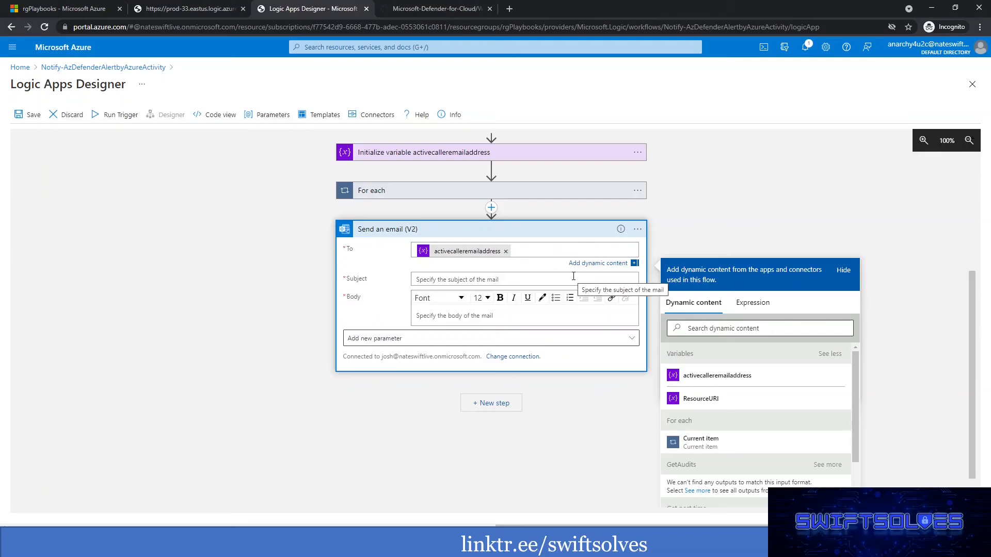
pyautogui.write(';')
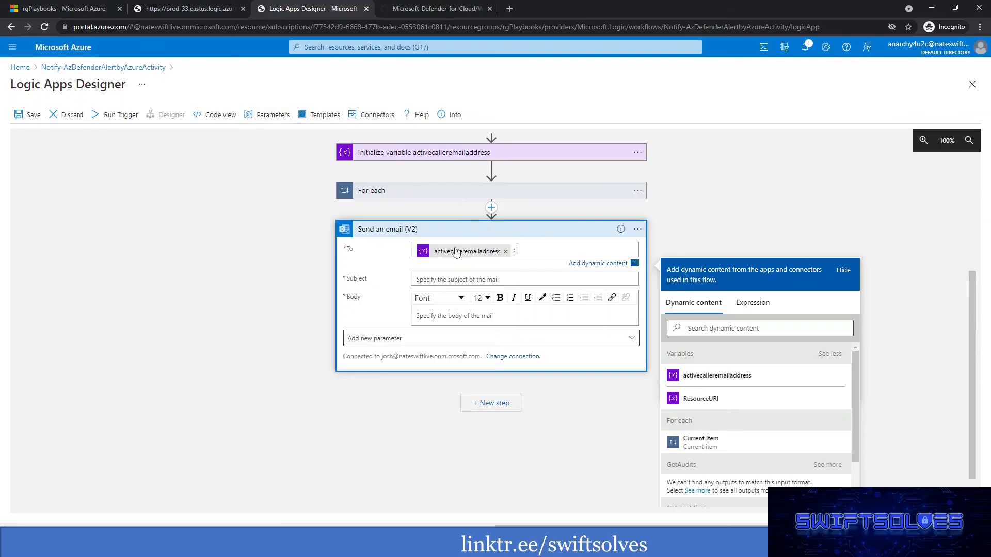
# Add a logic app parameter of type String named SecurityOperationsEmail.
pyautogui.scroll(1, 488, 238)
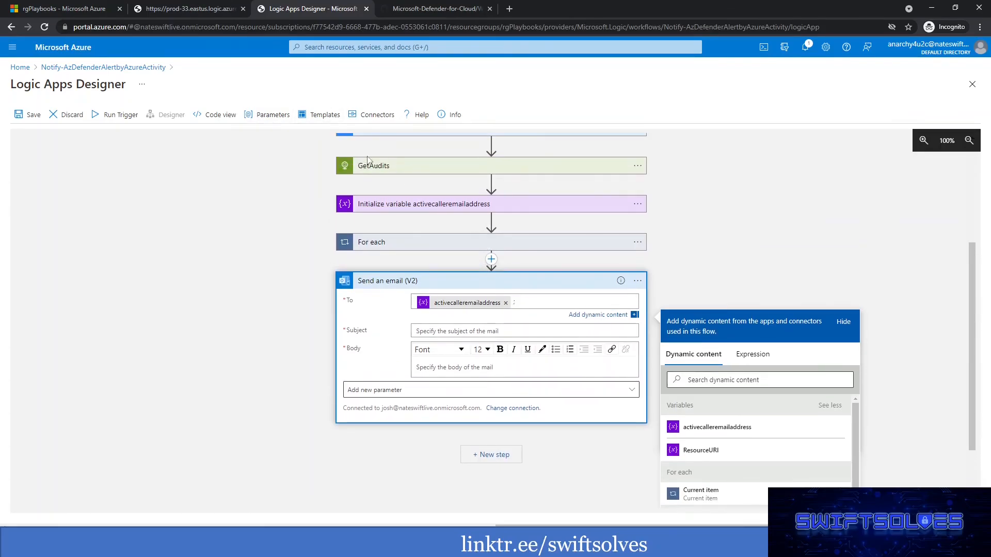
pyautogui.click(271, 117)
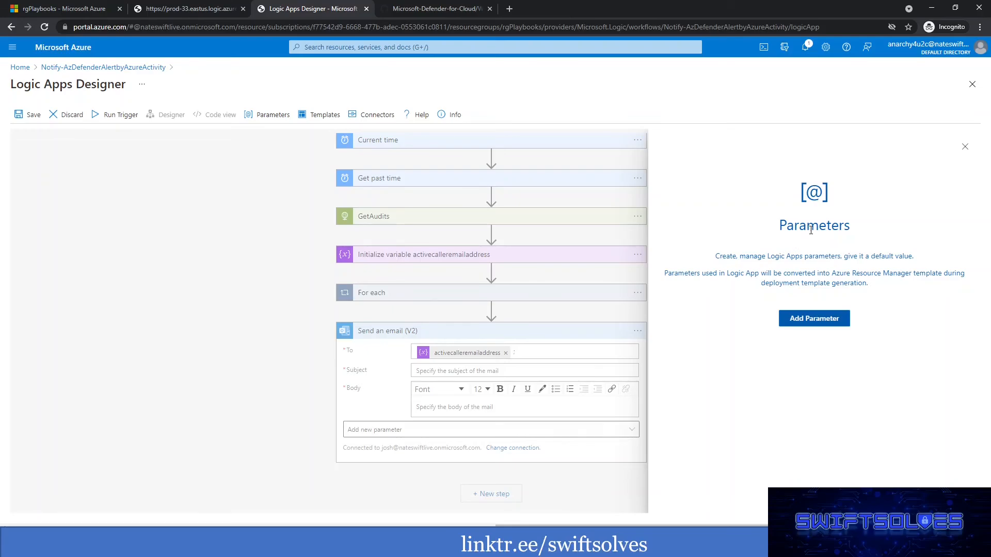
pyautogui.click(828, 318)
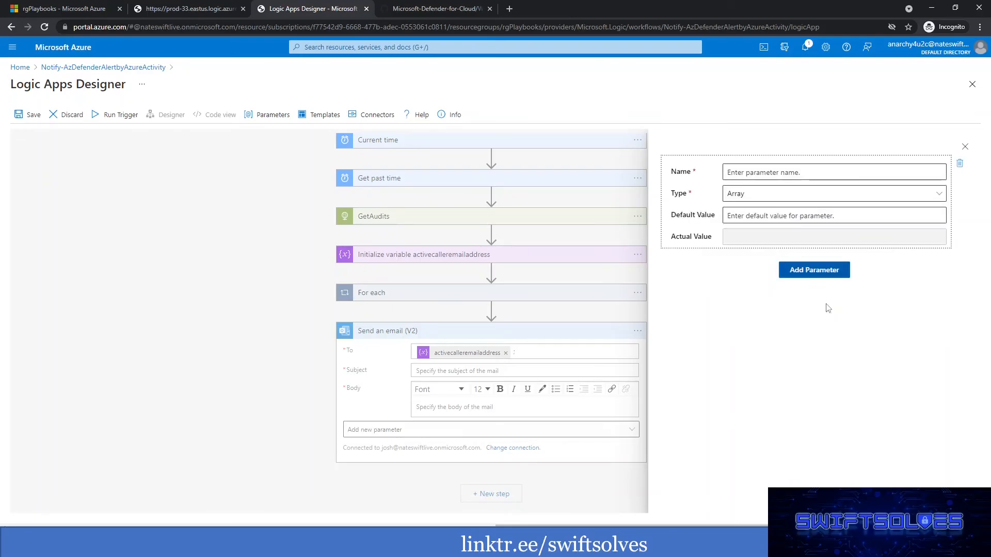
pyautogui.click(748, 193)
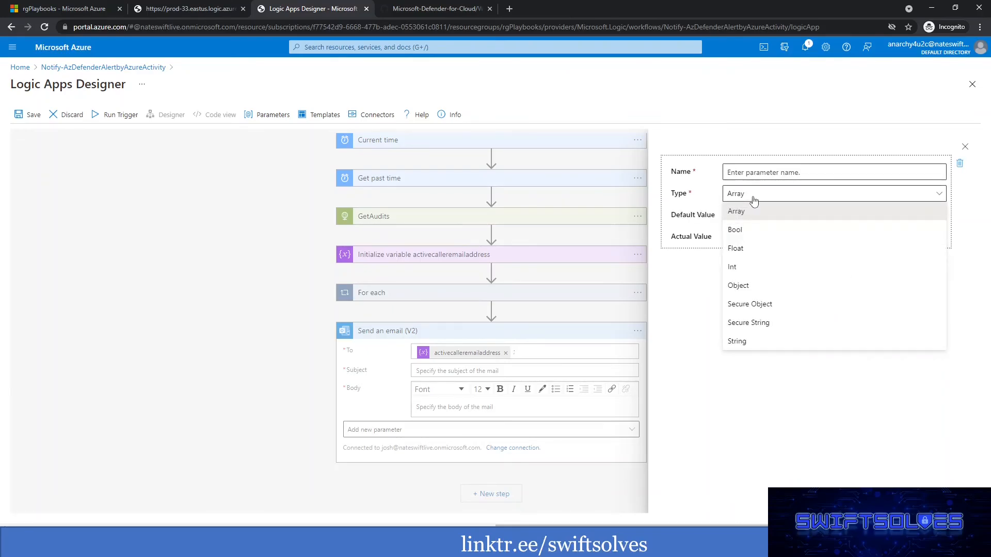
pyautogui.click(748, 342)
pyautogui.click(750, 172)
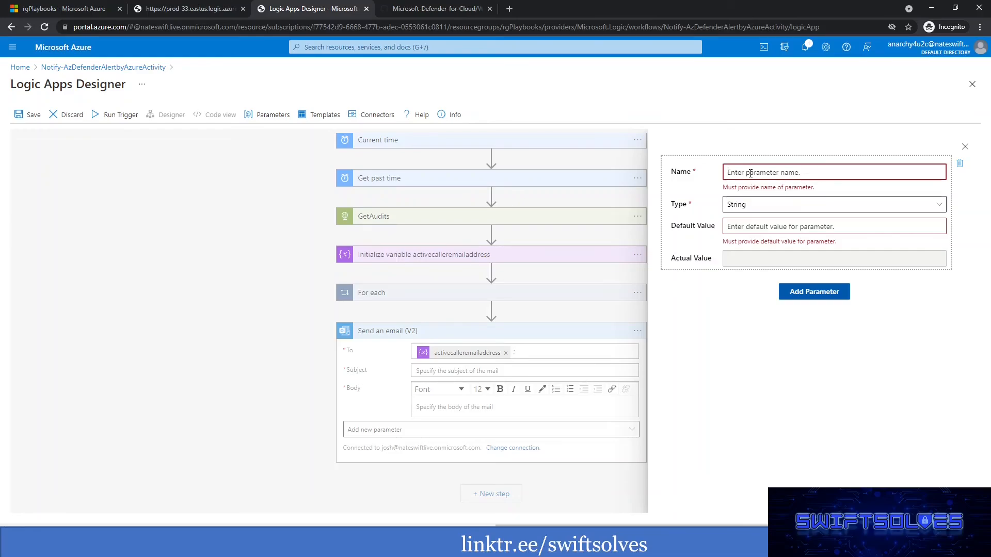
pyautogui.write('SecurityOperationsEmail')
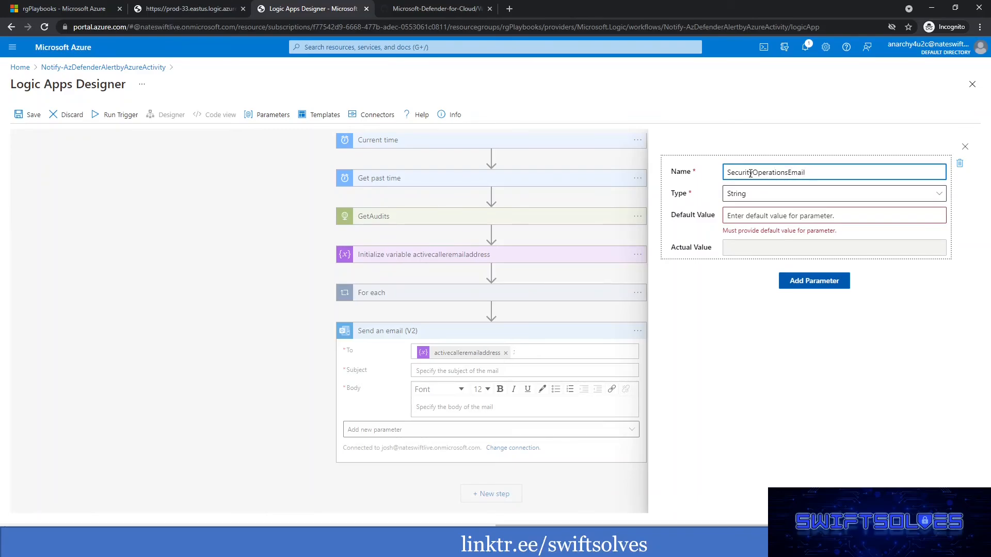
# Enter the security operations contact's email address as the parameter's default value and close the parameter settings.
pyautogui.click(762, 214)
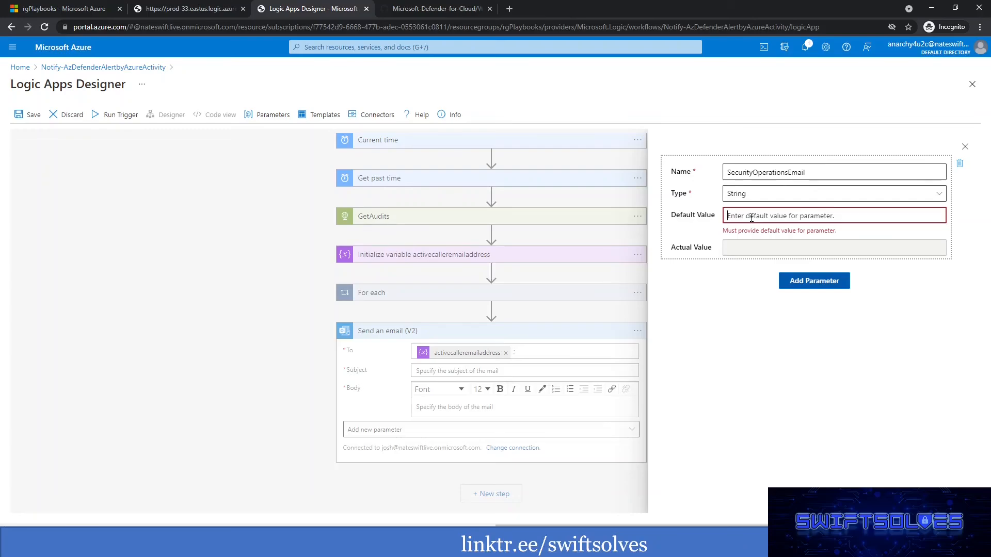
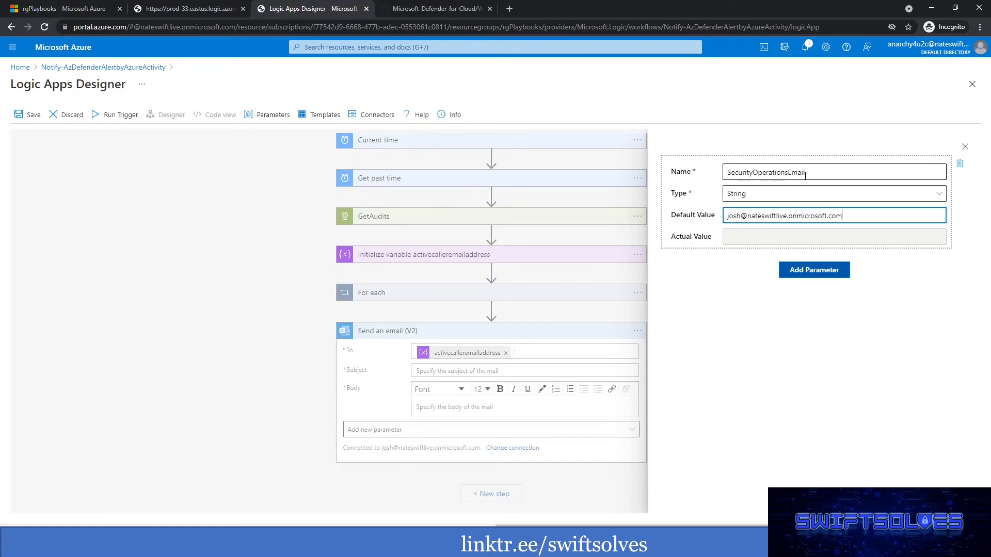
pyautogui.click(857, 344)
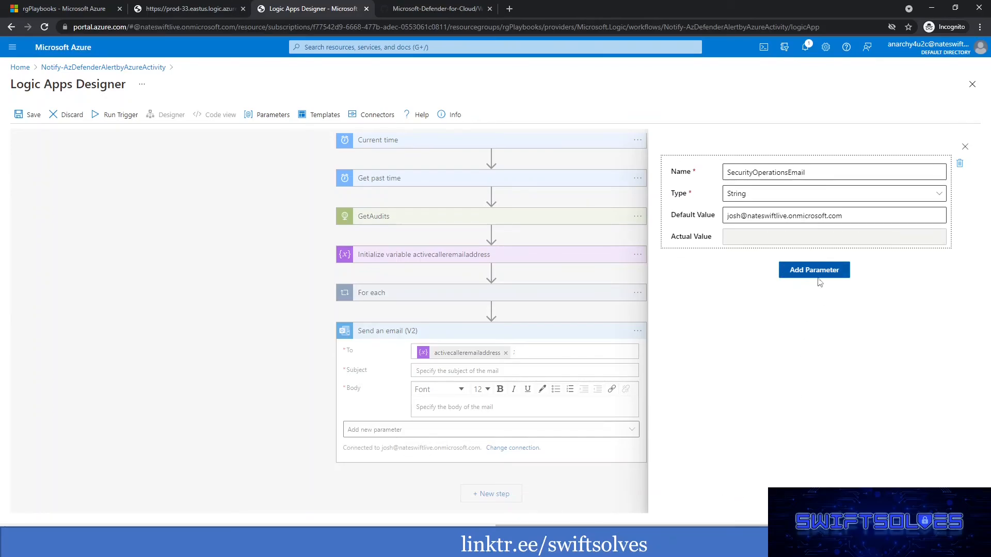
pyautogui.click(965, 148)
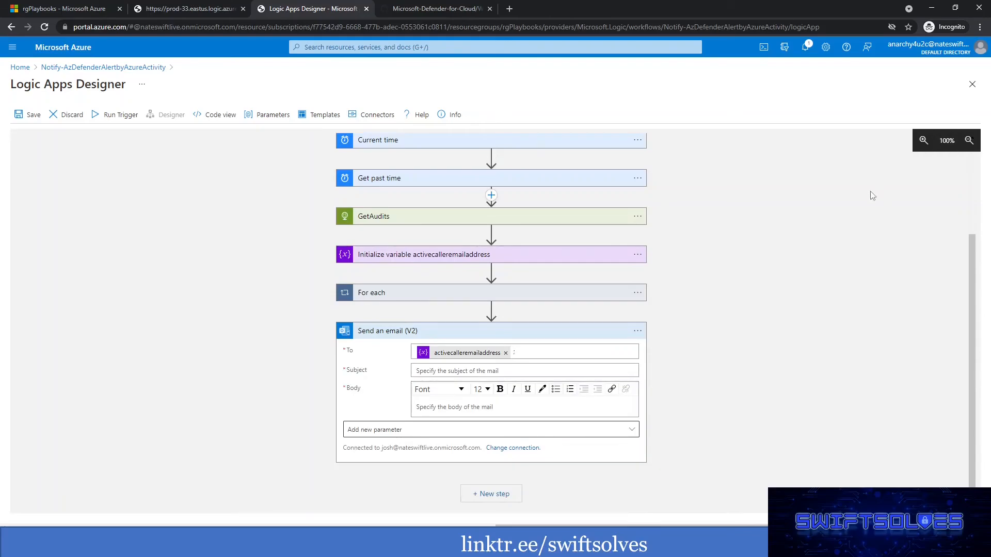
pyautogui.click(264, 115)
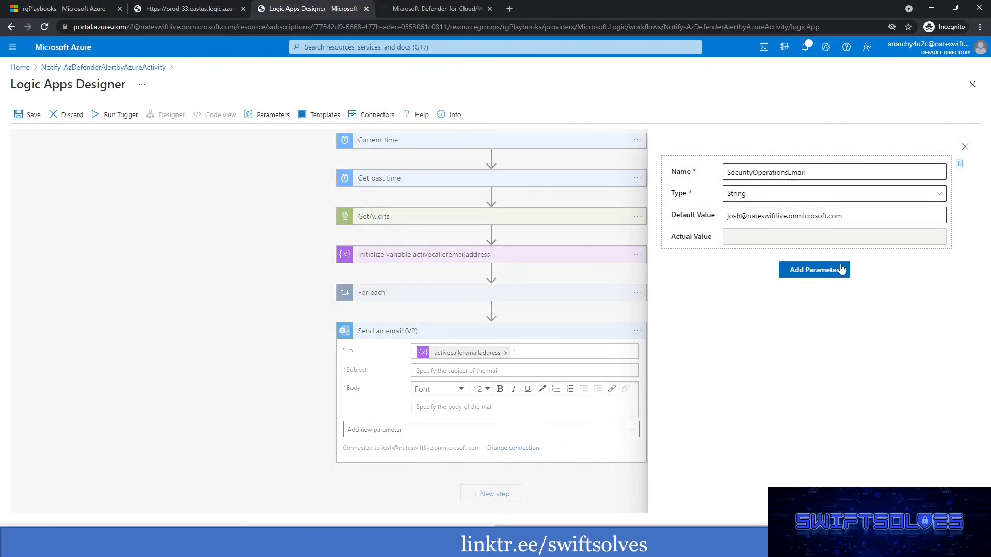
pyautogui.click(965, 147)
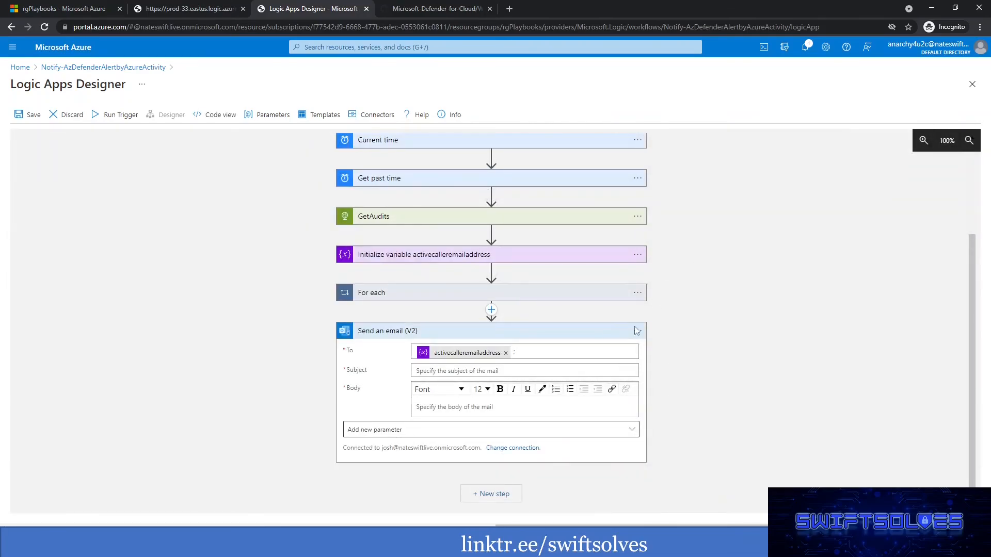
# Append the SecurityOperationsEmail parameter after the semicolon in the To field of Send an email (V2).
pyautogui.click(556, 354)
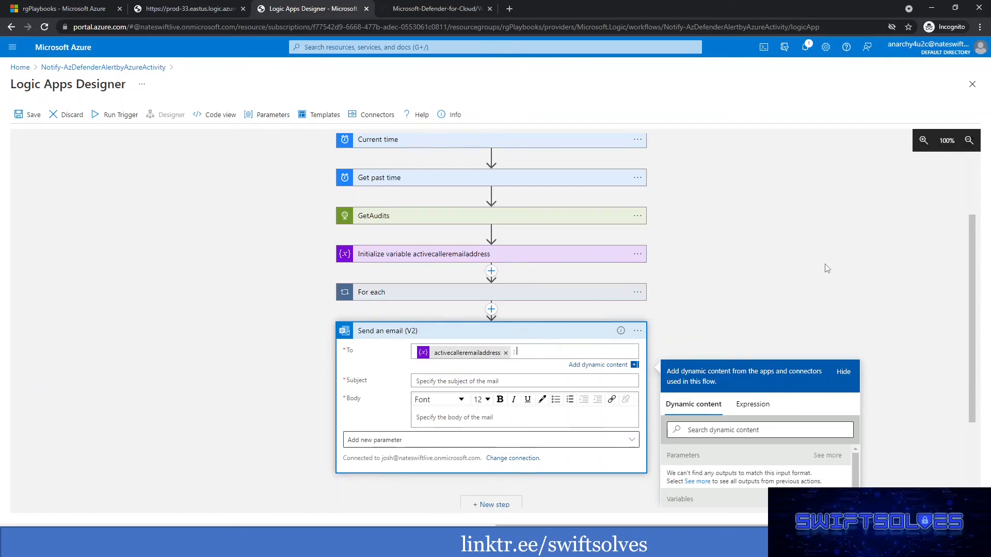
pyautogui.scroll(-2, 660, 361)
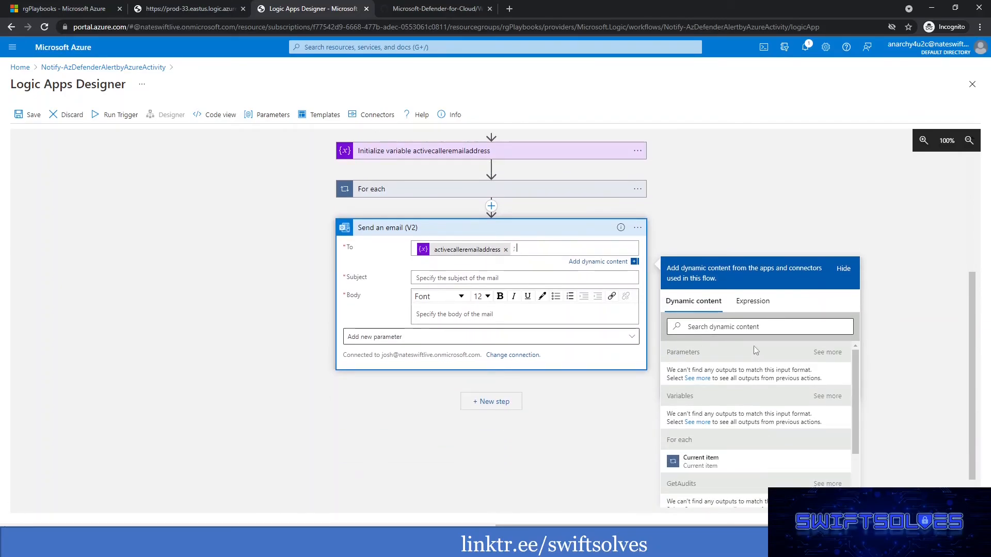
pyautogui.click(697, 379)
pyautogui.click(712, 377)
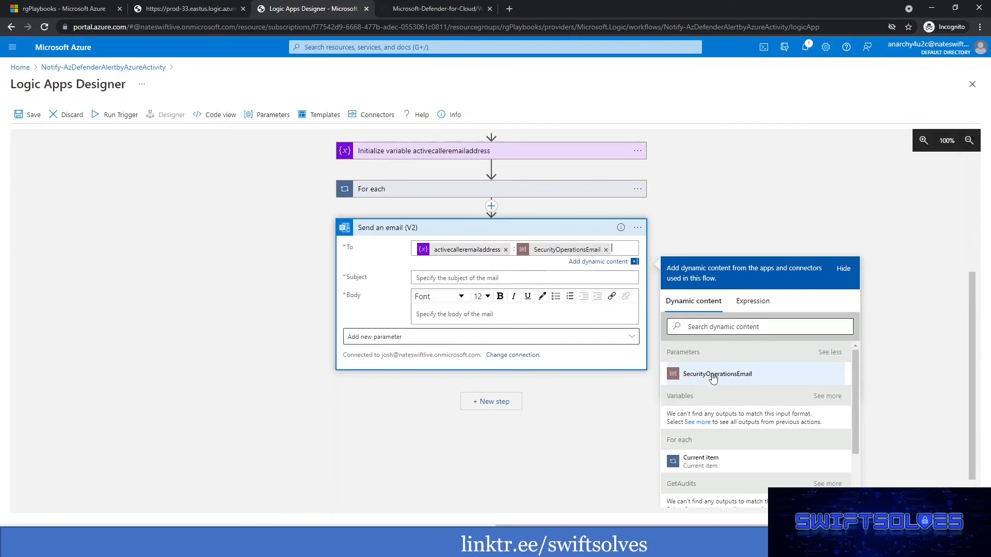
pyautogui.click(798, 209)
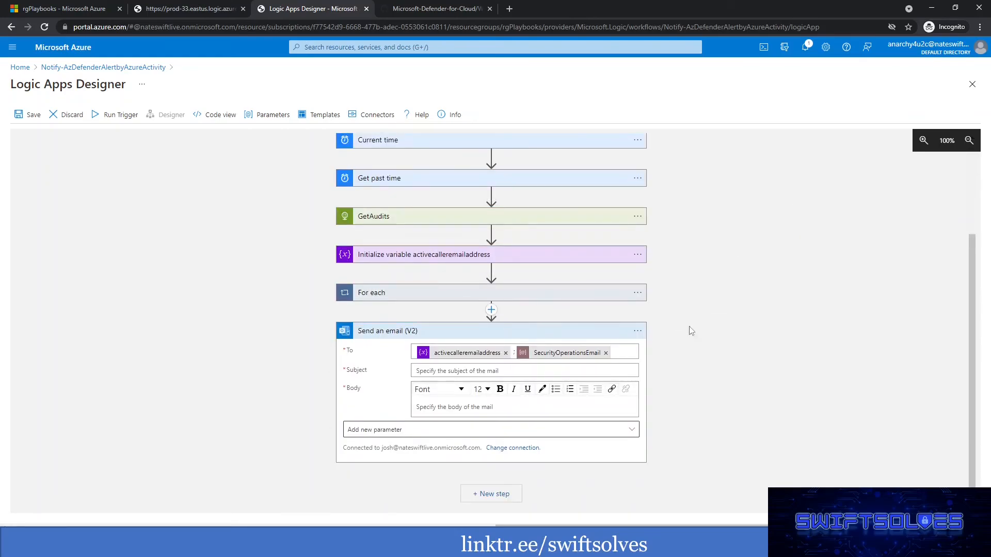
# Add the Importance parameter to the Send an email (V2) action and set it to High.
pyautogui.click(382, 432)
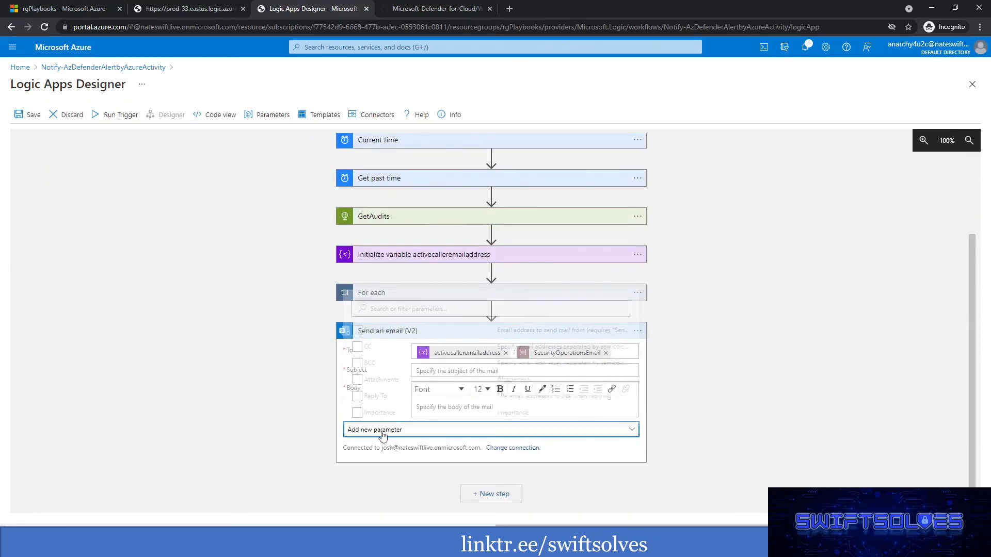
pyautogui.click(261, 400)
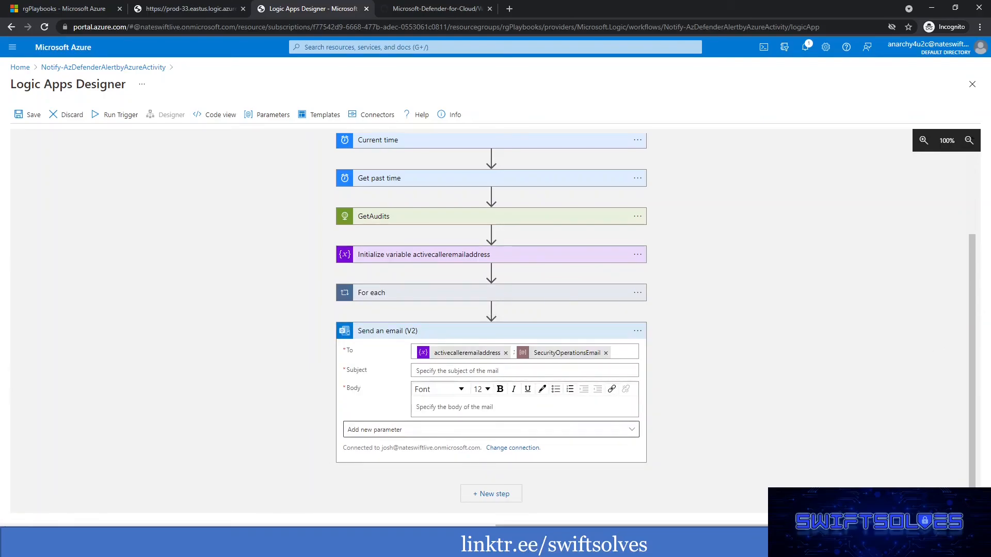
pyautogui.click(498, 431)
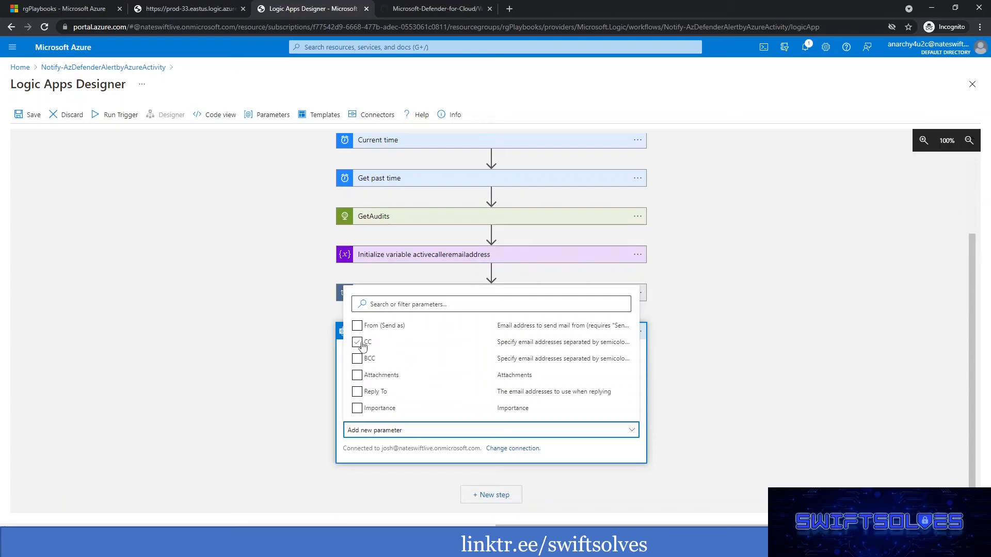
pyautogui.click(356, 408)
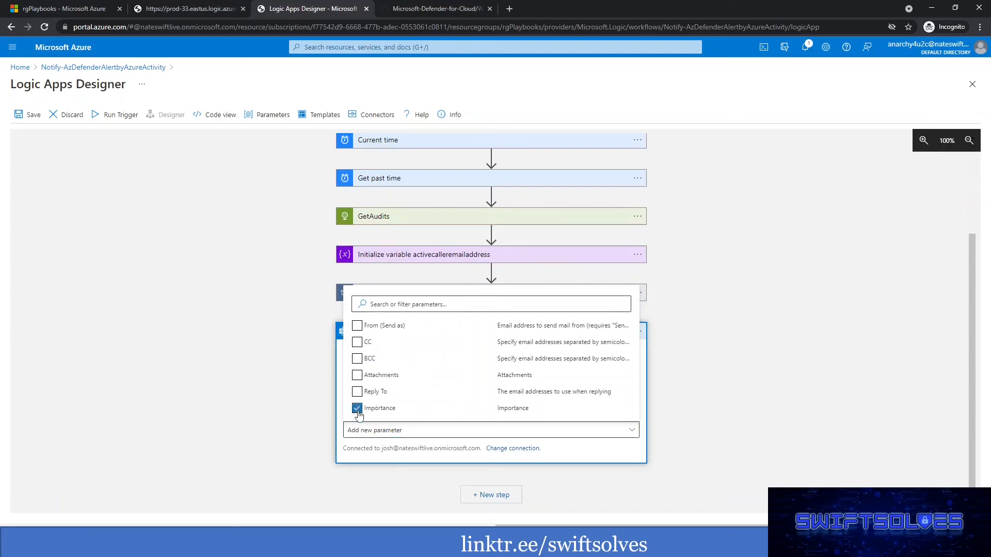
pyautogui.click(283, 386)
pyautogui.click(496, 428)
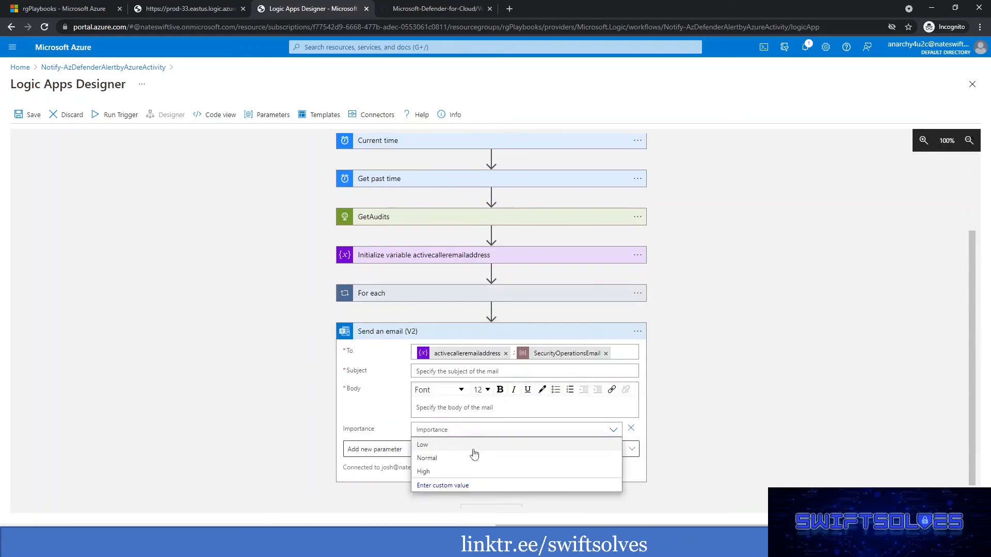
pyautogui.press('Return')
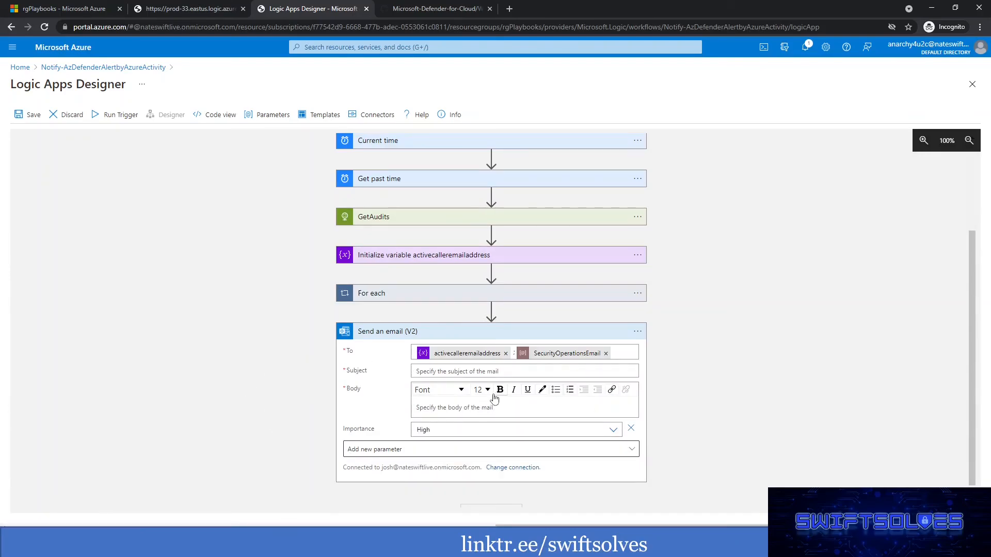
pyautogui.click(474, 372)
pyautogui.click(293, 387)
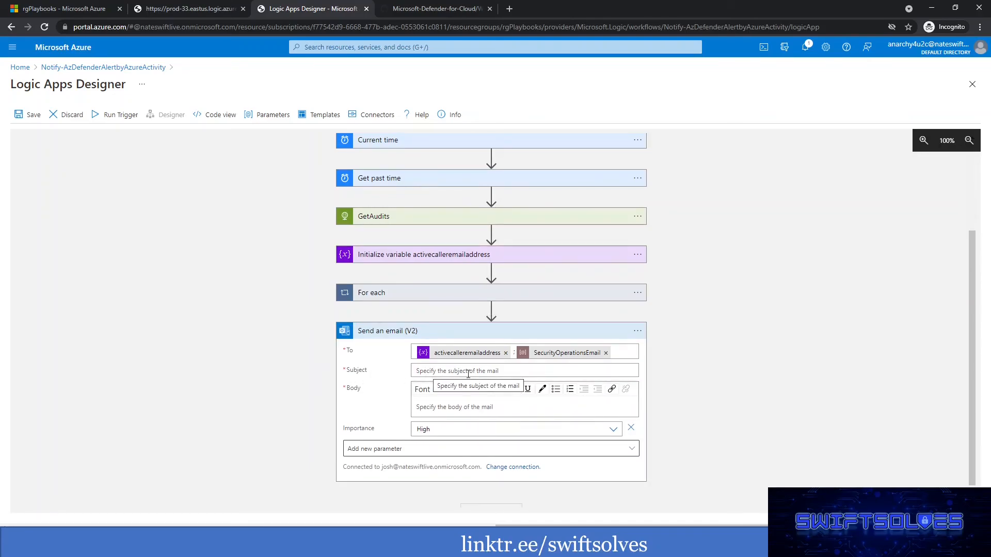
pyautogui.click(443, 408)
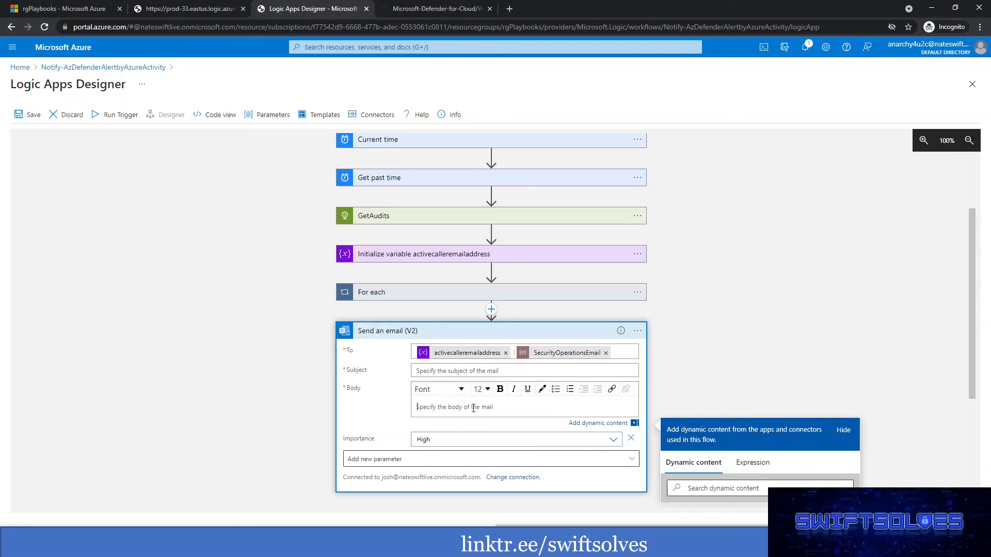
pyautogui.write('<>')
pyautogui.moveTo(455, 407); pyautogui.dragTo(414, 411)
pyautogui.press('BackSpace')
# From the Azure home page in the rgPlaybooks browser tab, start creating a resource, search for "logic app" and open the Logic App offering.
pyautogui.click(74, 12)
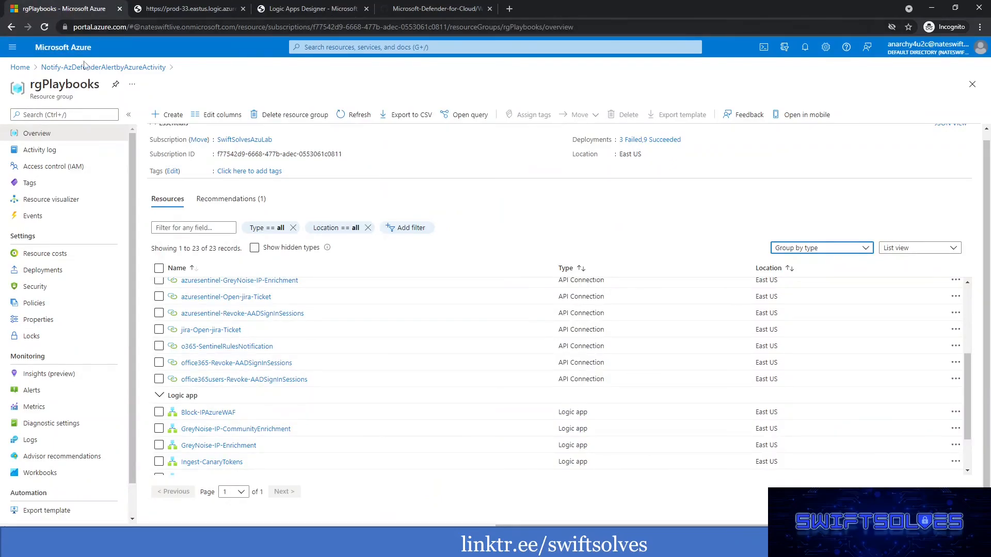
pyautogui.click(22, 67)
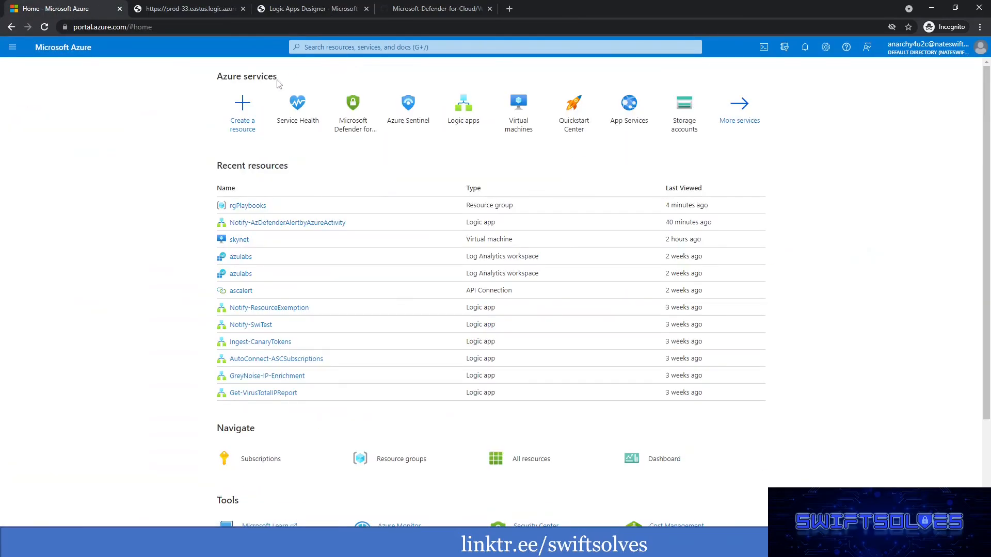
pyautogui.click(243, 108)
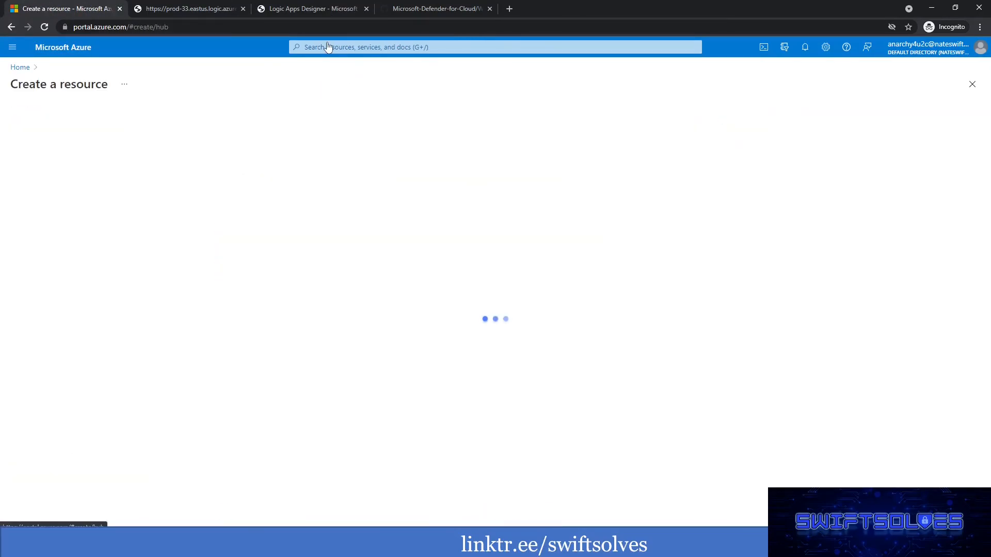
pyautogui.write('l')
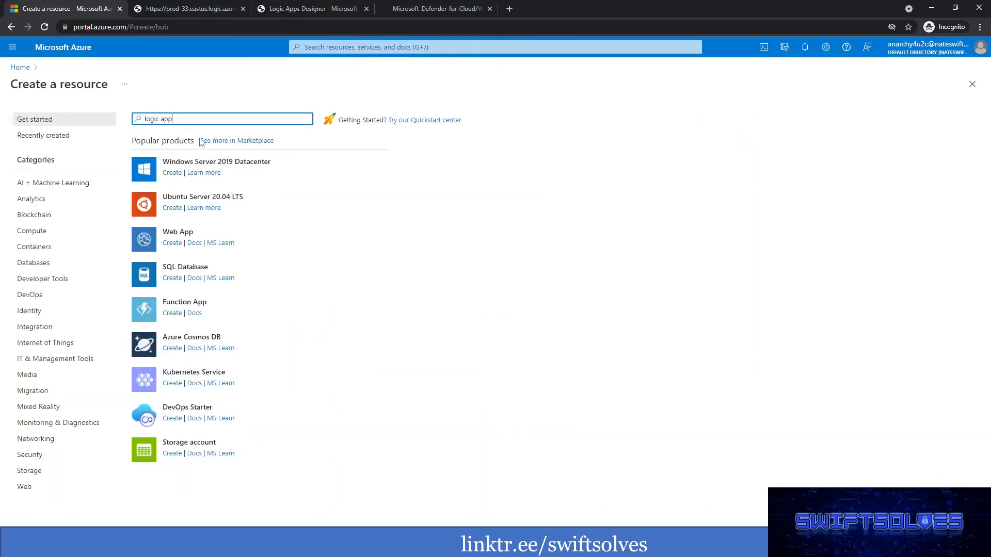
pyautogui.write('ogic app')
pyautogui.click(187, 153)
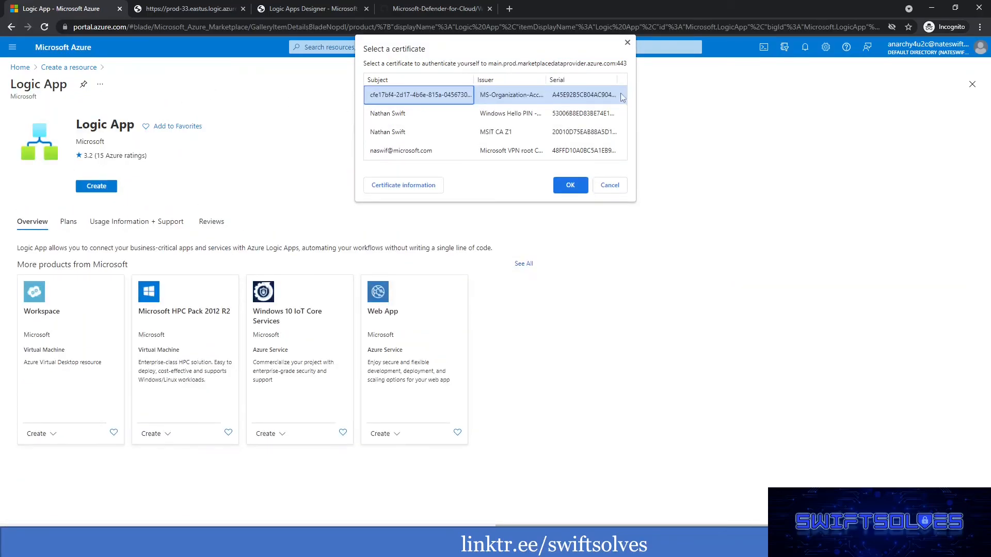
# Dismiss the certificate prompt, start creating the Logic App and assign it a new resource group named rgblank.
pyautogui.click(628, 43)
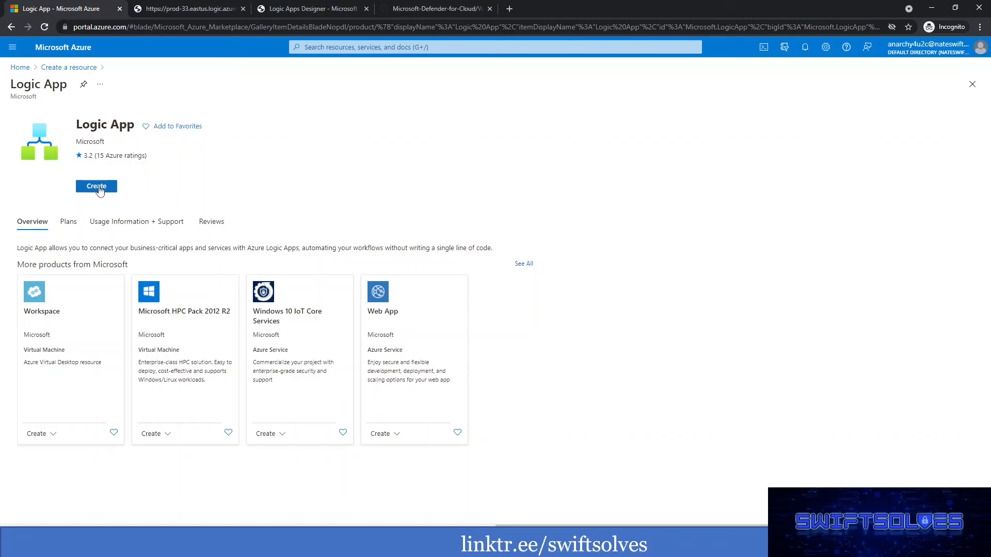
pyautogui.click(96, 187)
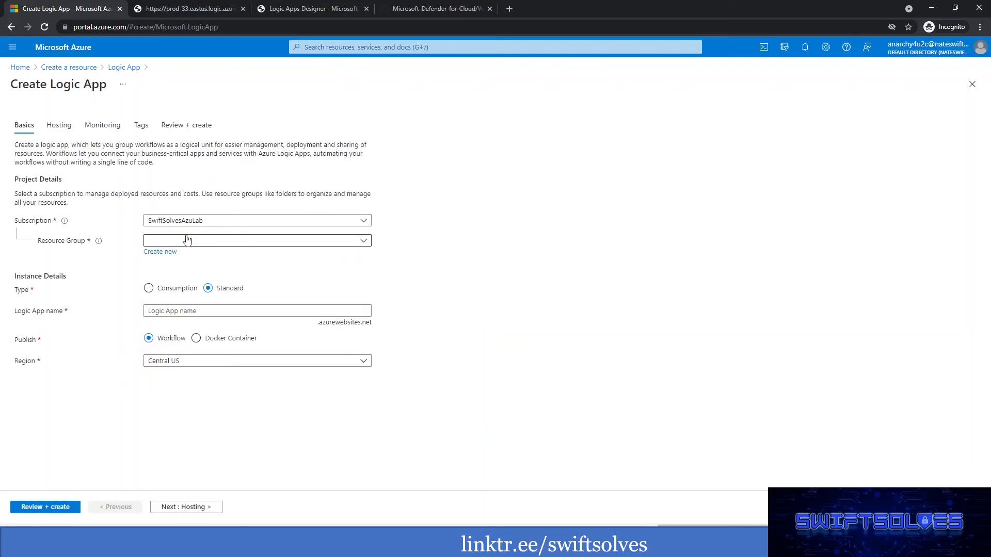
pyautogui.click(162, 252)
pyautogui.write('rgblank')
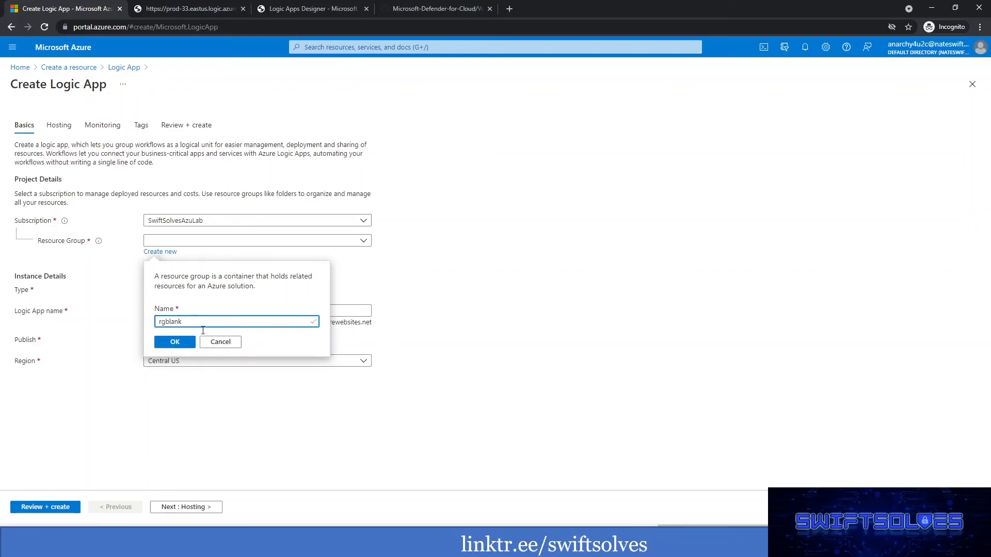
pyautogui.click(182, 343)
# Set the Logic App type to Consumption and name it blankapp.
pyautogui.click(158, 291)
pyautogui.click(176, 323)
pyautogui.write('blankapp')
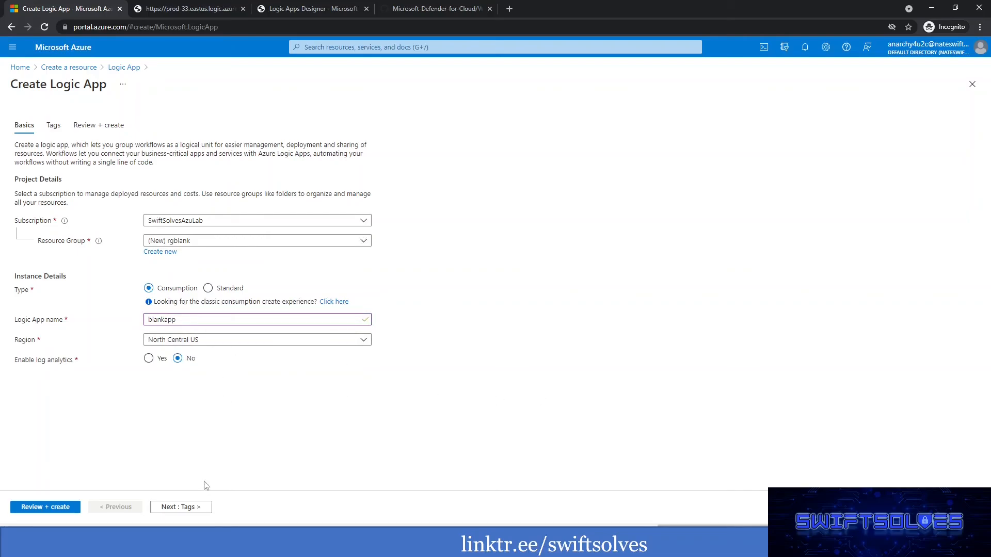
# Skip the tags, review and deploy the Logic App, and open the deployed resource.
pyautogui.click(187, 508)
pyautogui.click(188, 508)
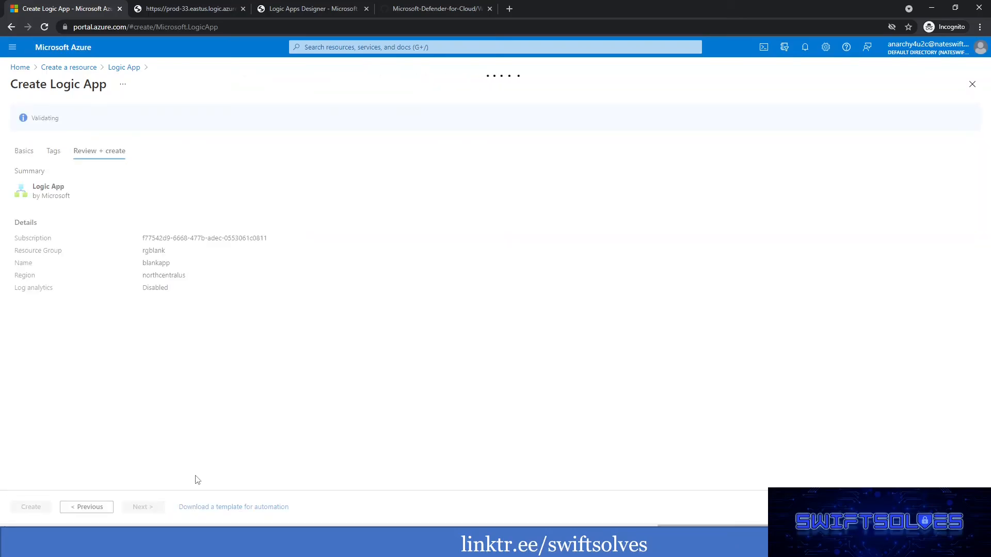
pyautogui.click(41, 508)
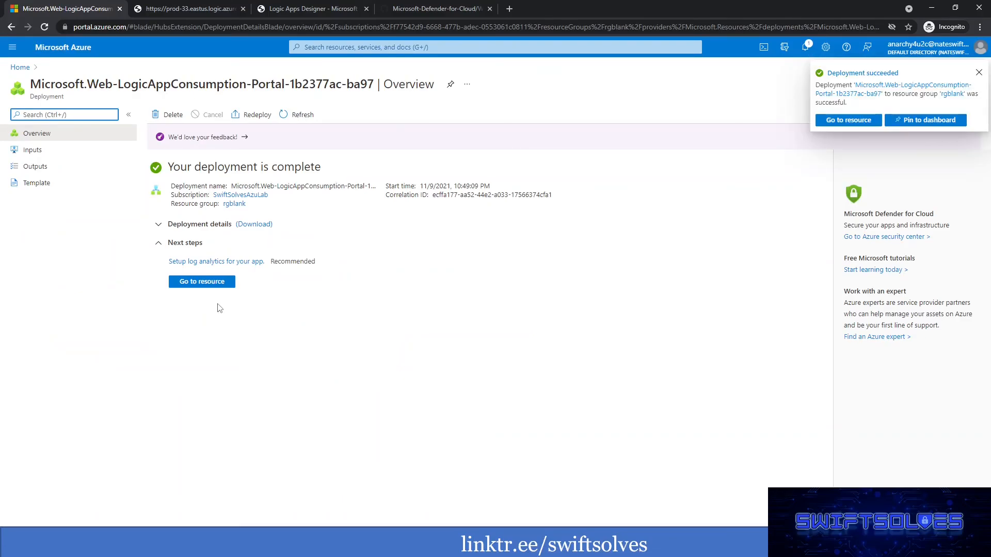
pyautogui.click(220, 288)
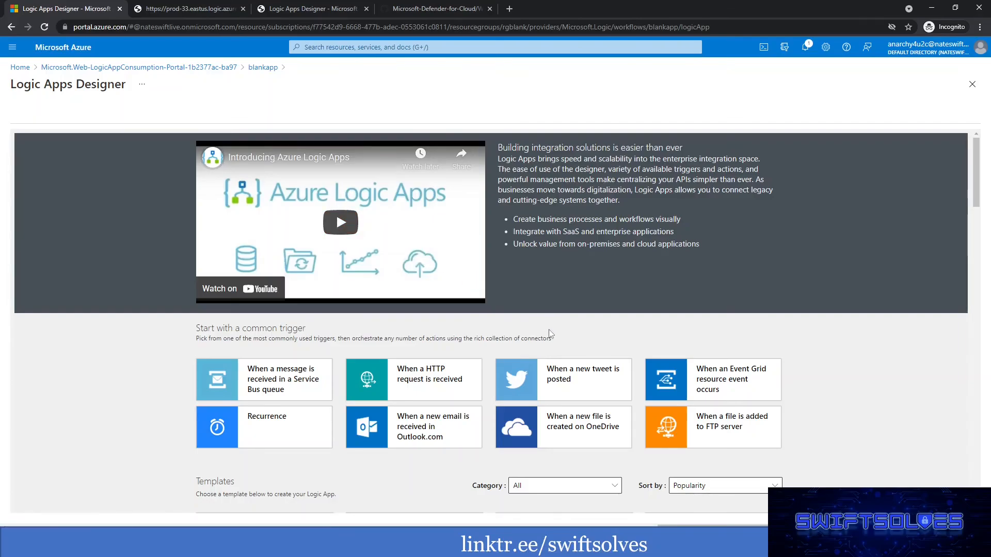
# Look through the common triggers and the full template gallery offered for the new Logic App.
pyautogui.scroll(-2, 547, 325)
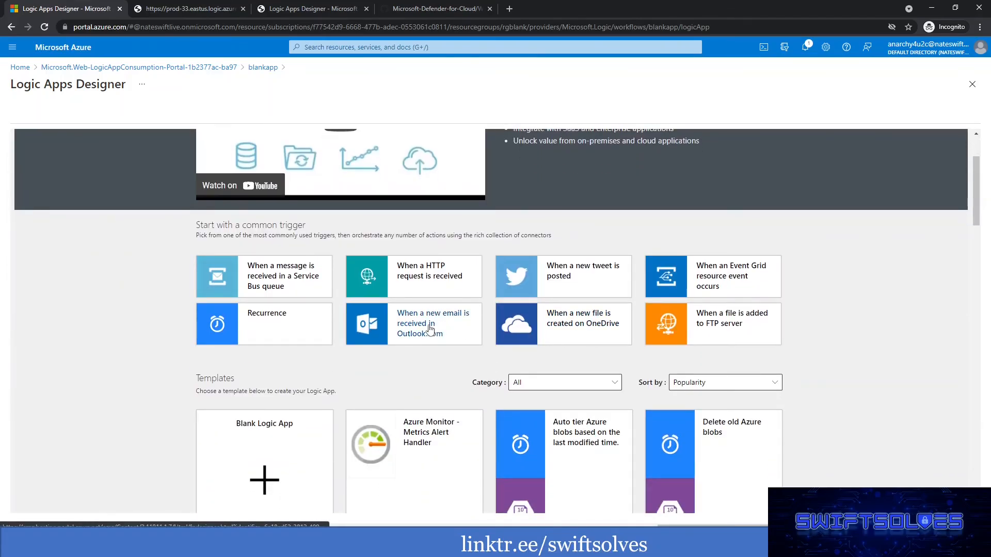
pyautogui.scroll(-3, 414, 317)
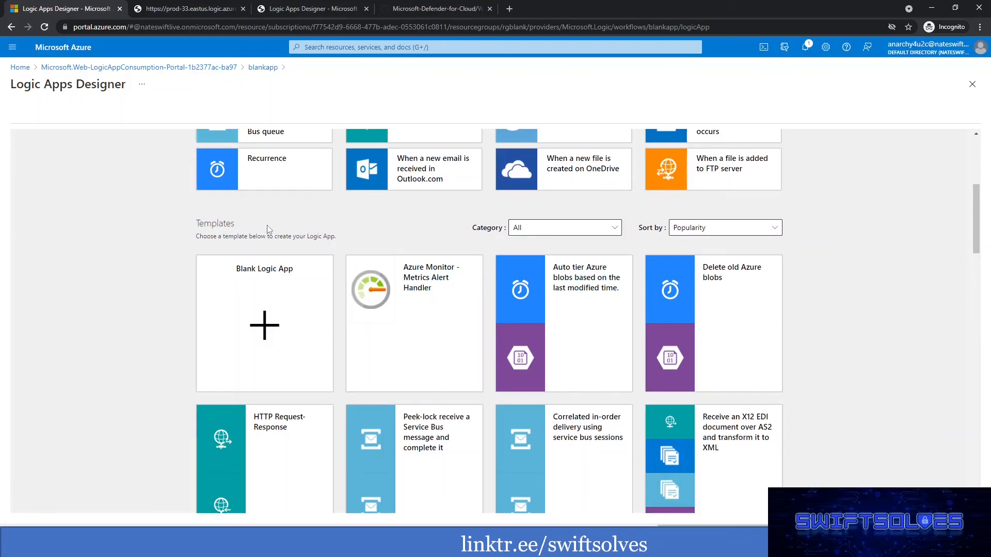
pyautogui.scroll(-3, 316, 248)
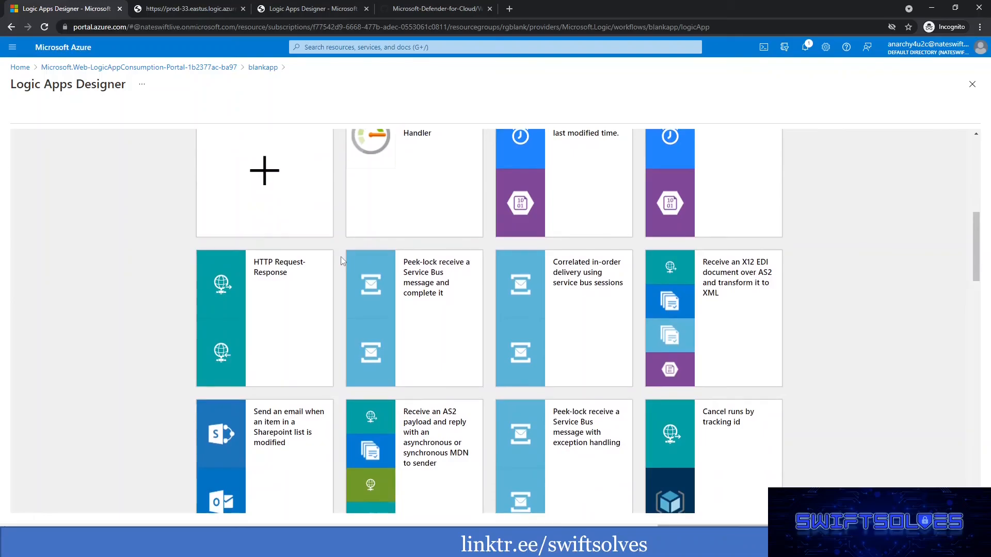
pyautogui.scroll(-4, 341, 256)
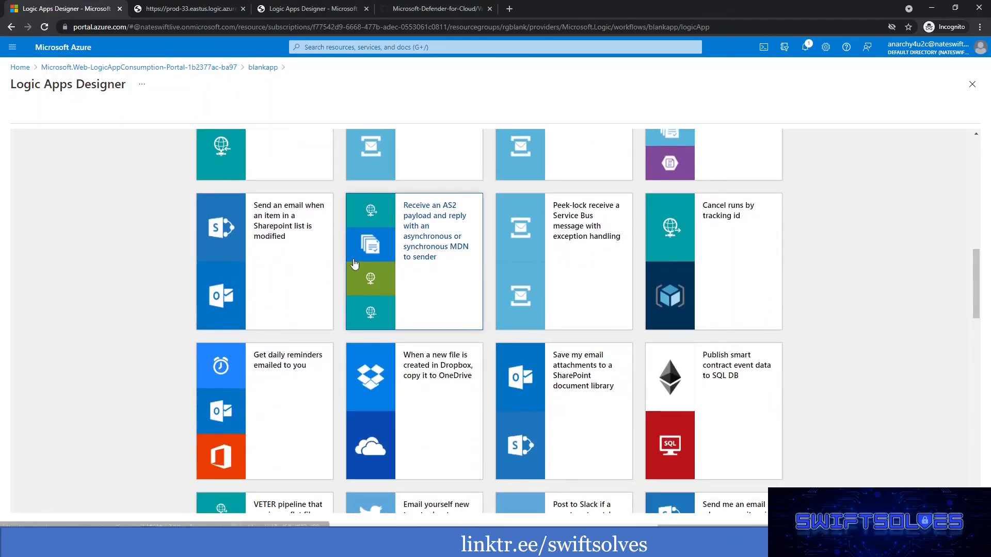
pyautogui.scroll(-2, 353, 264)
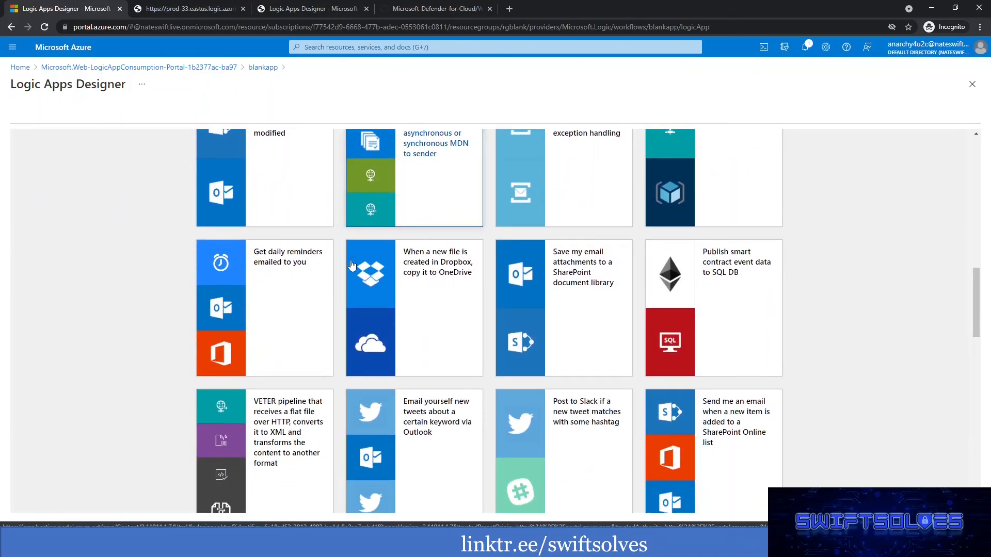
pyautogui.scroll(-9, 351, 264)
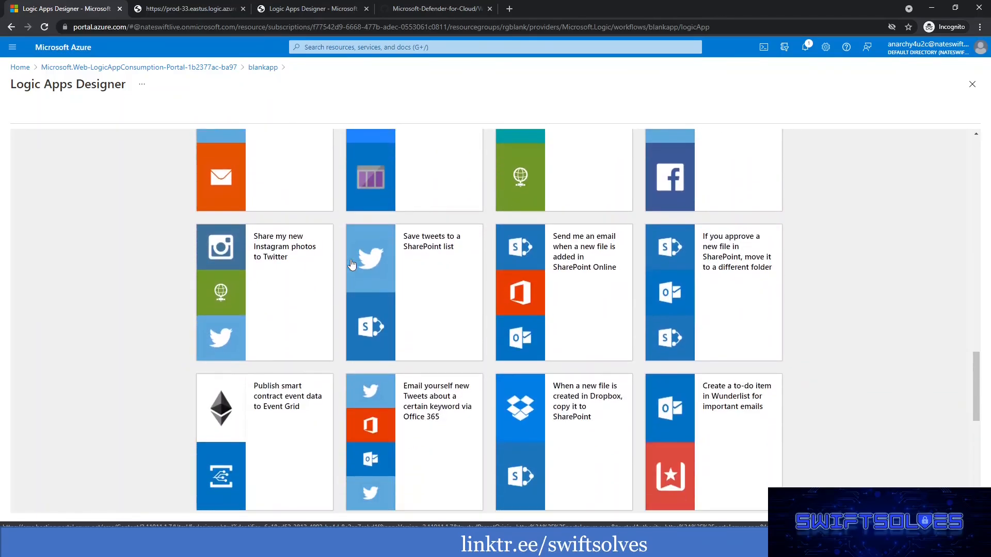
pyautogui.scroll(-6, 350, 265)
# Filter the Logic App templates by the Security category.
pyautogui.scroll(20, 351, 260)
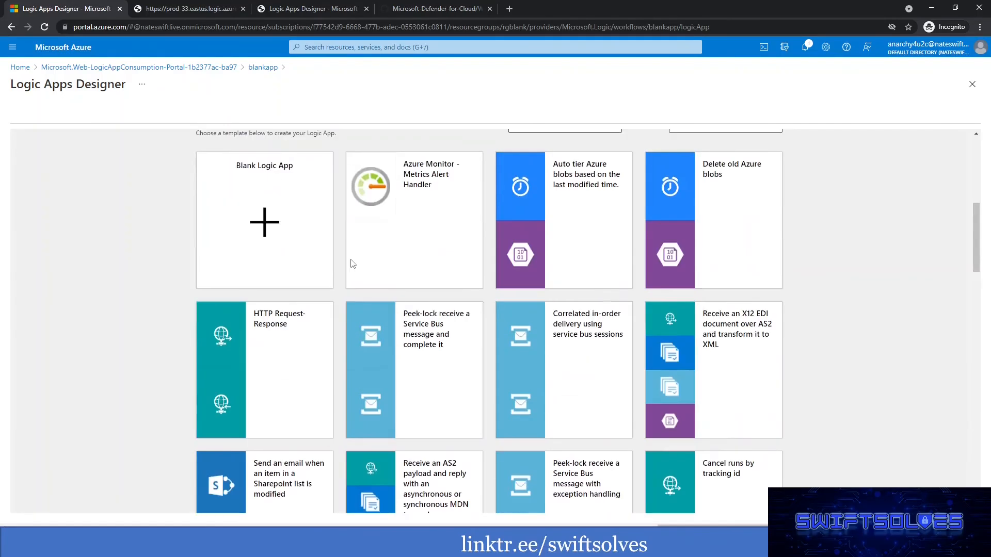
pyautogui.scroll(6, 351, 265)
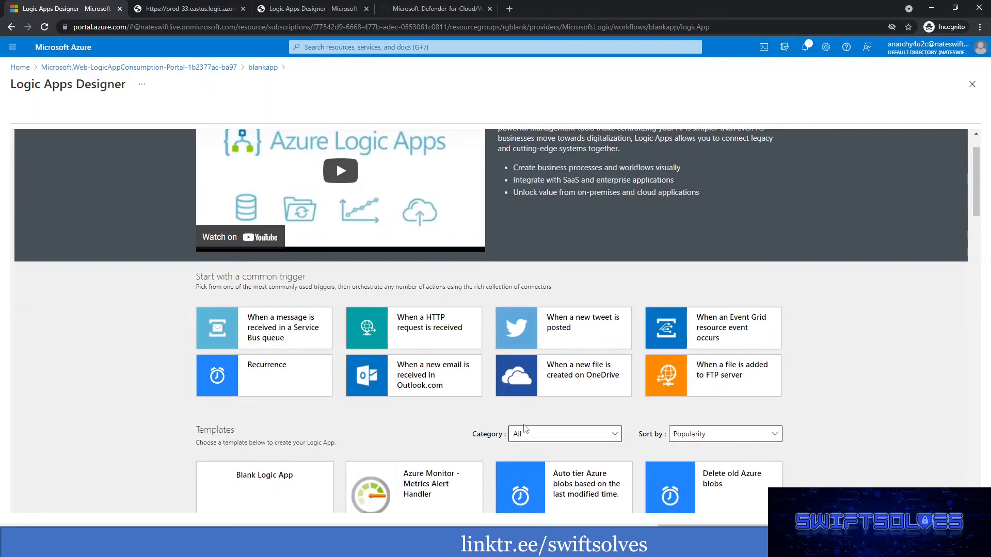
pyautogui.scroll(1, 525, 429)
pyautogui.scroll(-3, 593, 413)
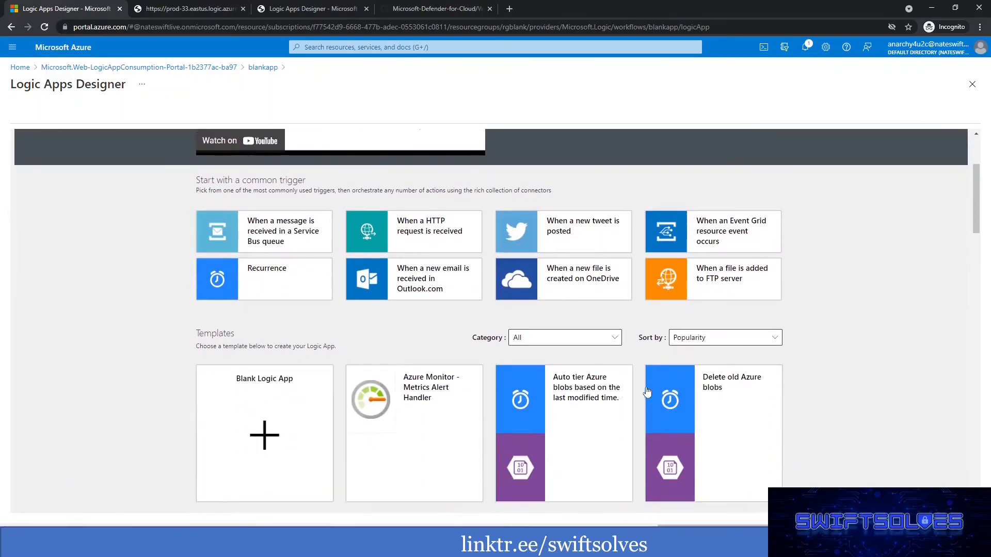
pyautogui.click(556, 333)
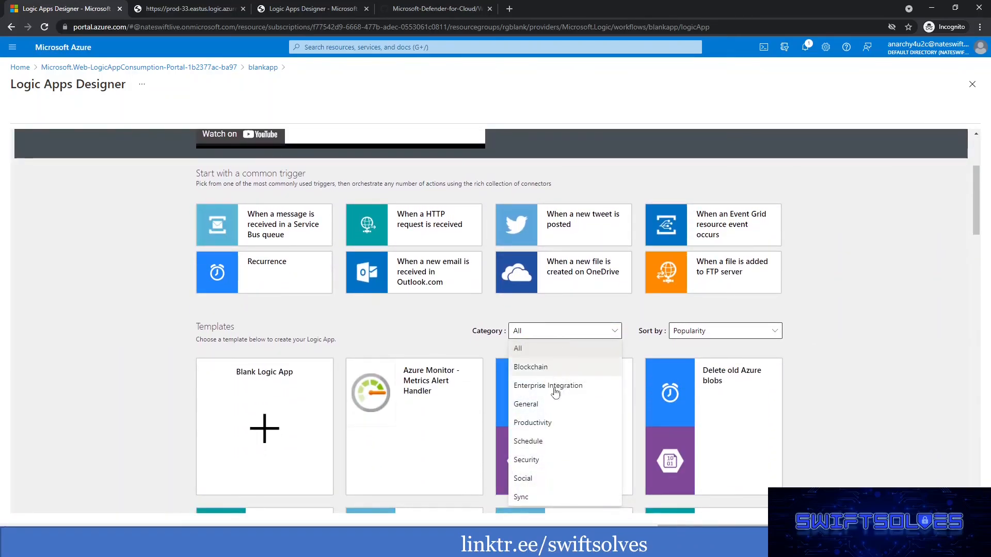
pyautogui.click(534, 460)
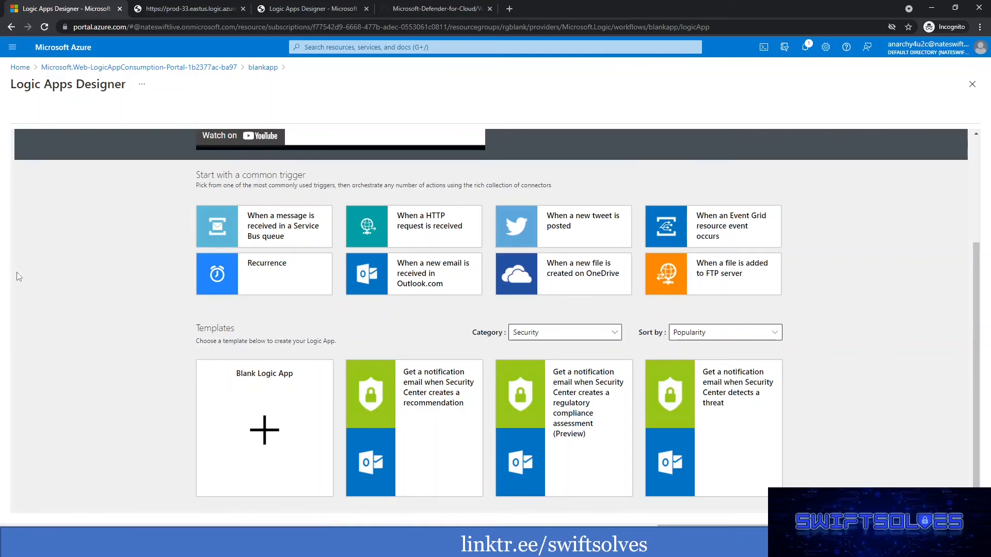
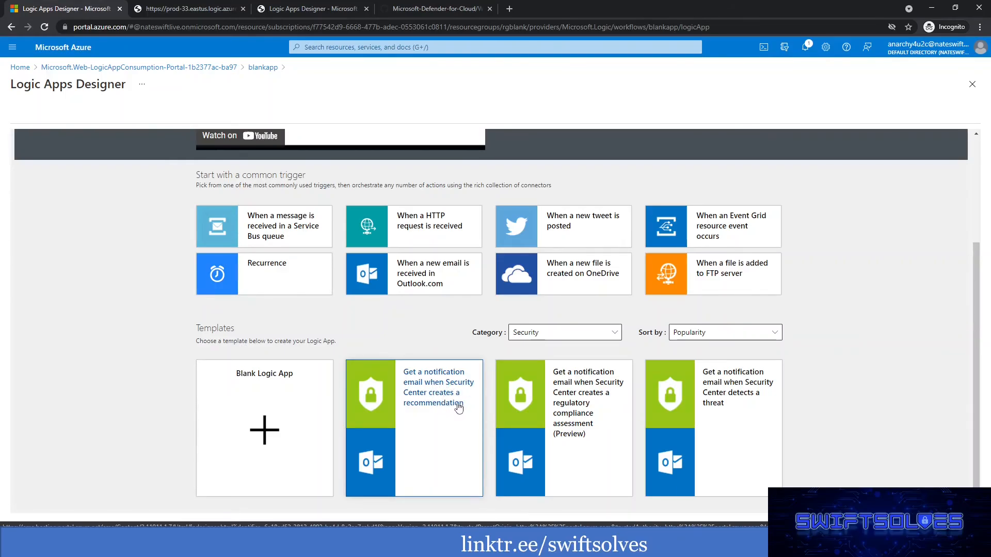
# Try to apply the template for a notification email when Security Center detects a threat to the Logic App.
pyautogui.click(729, 395)
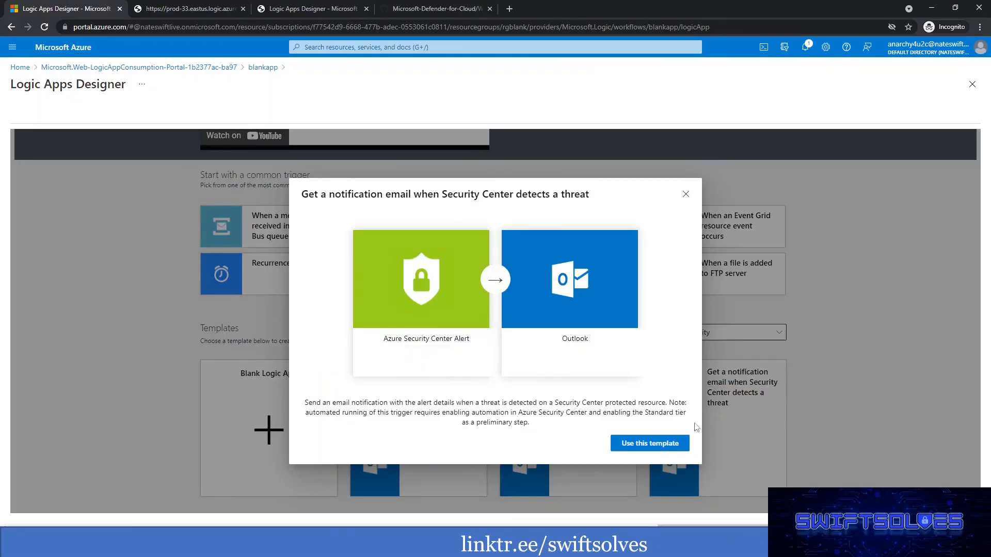
pyautogui.click(655, 444)
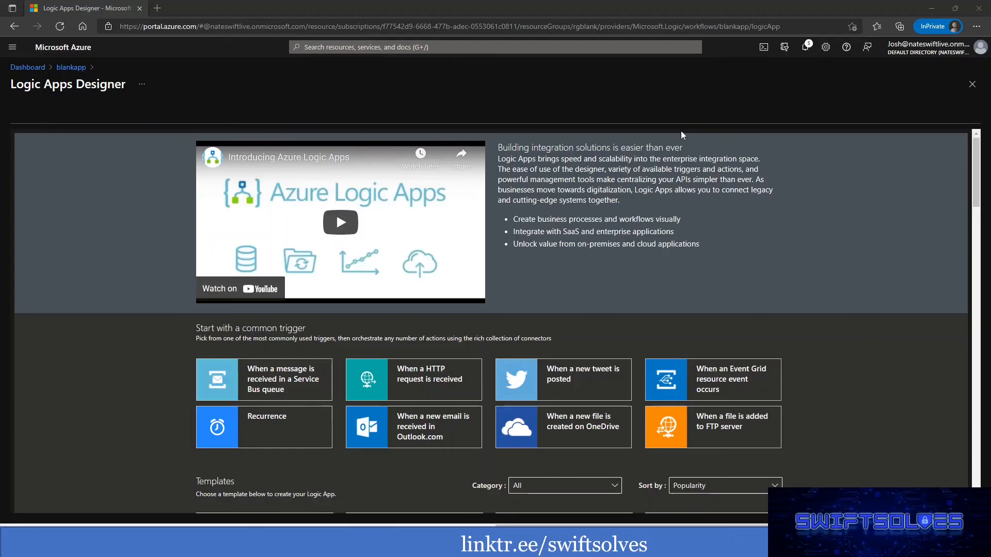
# In the Edge session, filter blankapp's templates by Security and use the one that emails a notification when Security Center detects a threat.
pyautogui.scroll(-3, 860, 283)
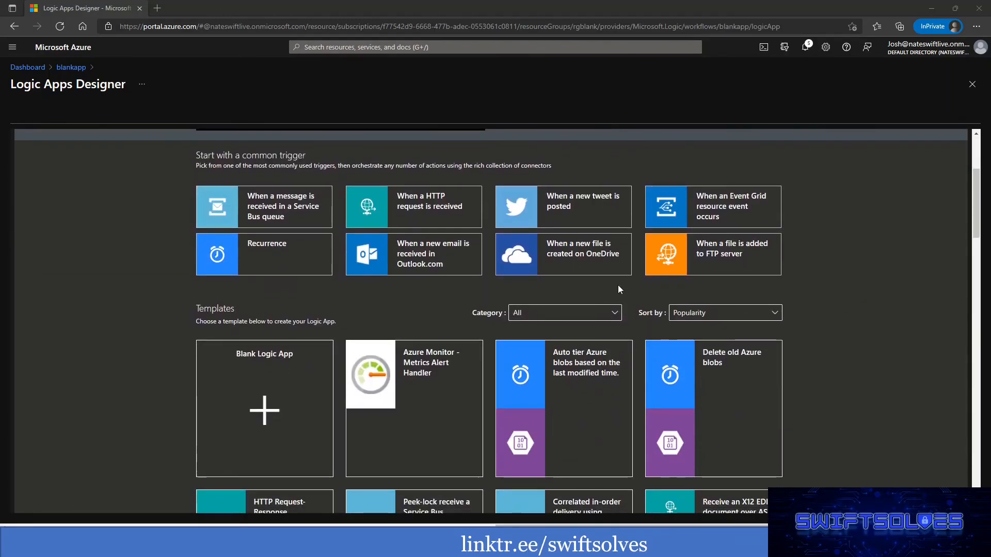
pyautogui.click(589, 314)
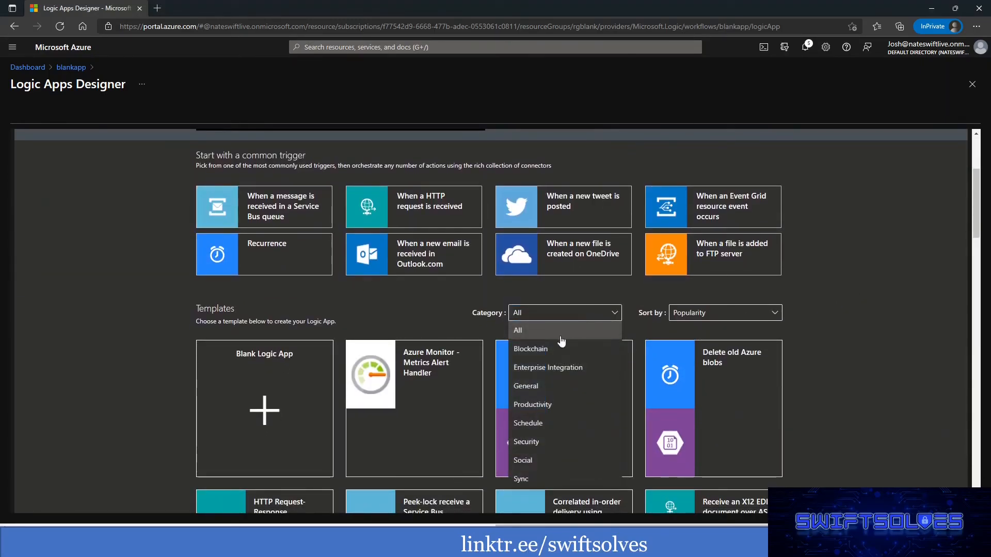
pyautogui.click(530, 443)
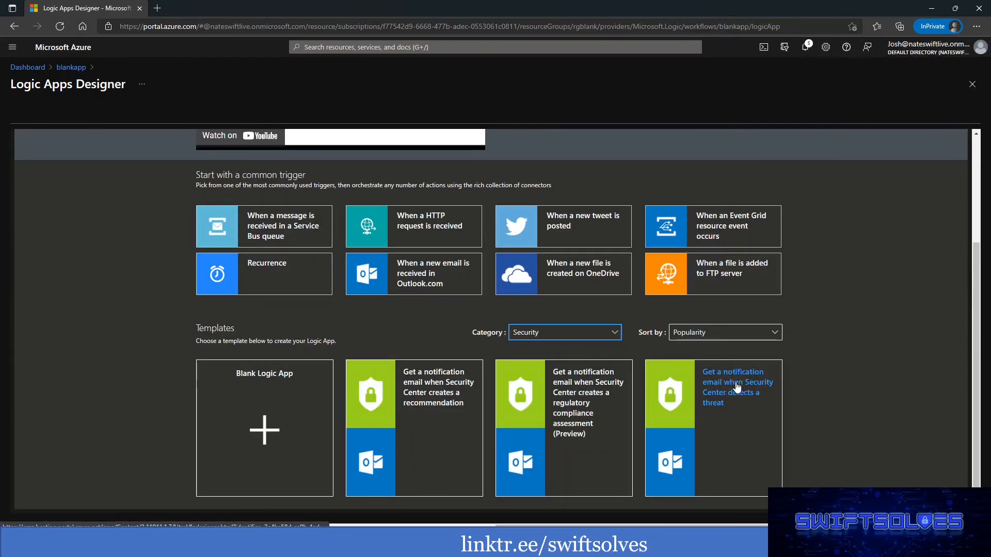
pyautogui.click(723, 402)
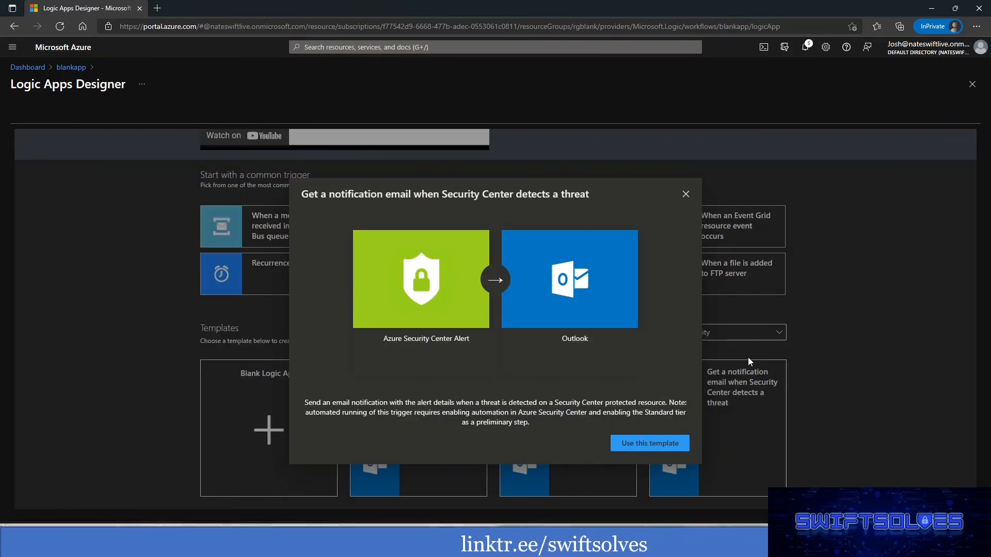
pyautogui.click(640, 445)
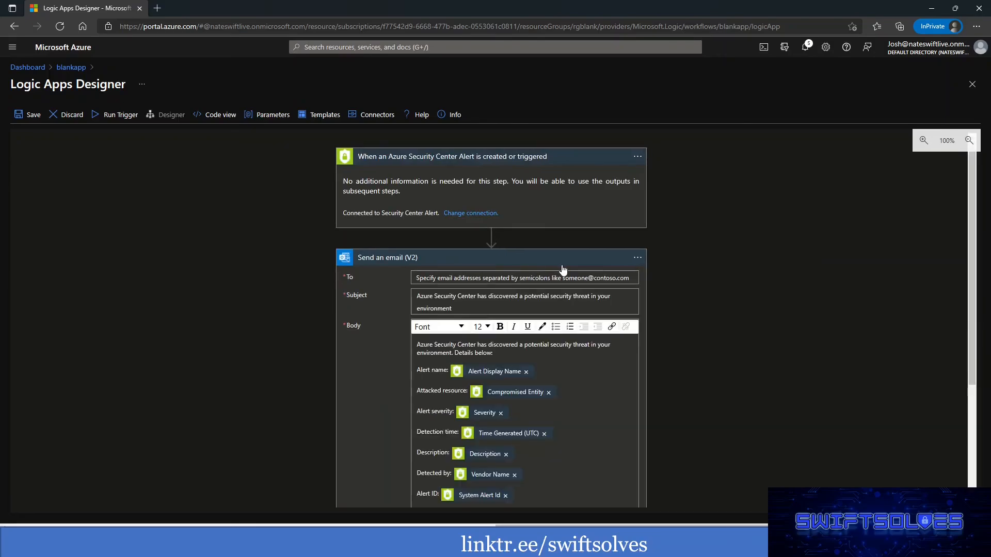
# Copy the template's email subject into the Subject of the Send an email (V2) action in the Notify-AzDefenderAlertbyAzureActivity playbook in Chrome.
pyautogui.scroll(-1, 754, 253)
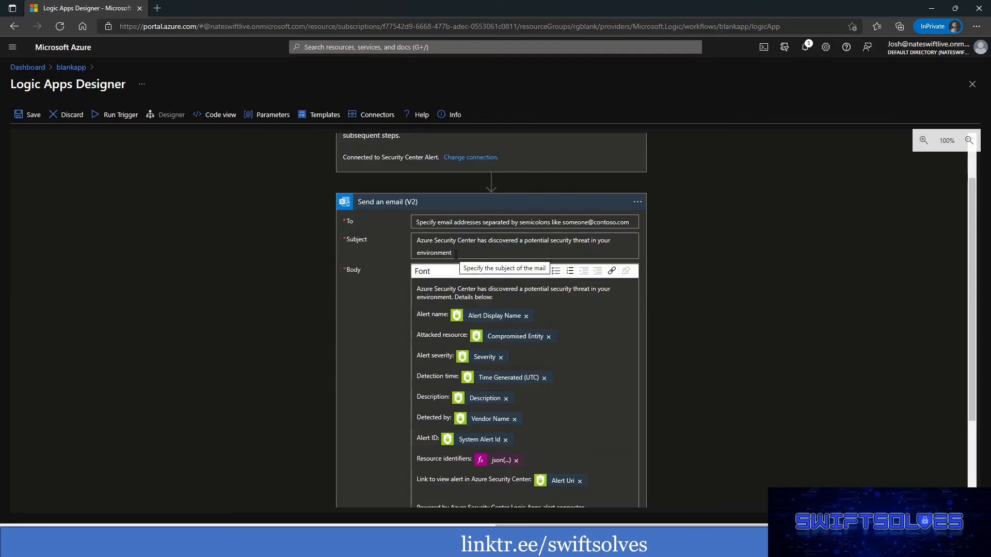
pyautogui.moveTo(456, 254); pyautogui.dragTo(410, 243)
pyautogui.hotkey('ctrl', 'c')
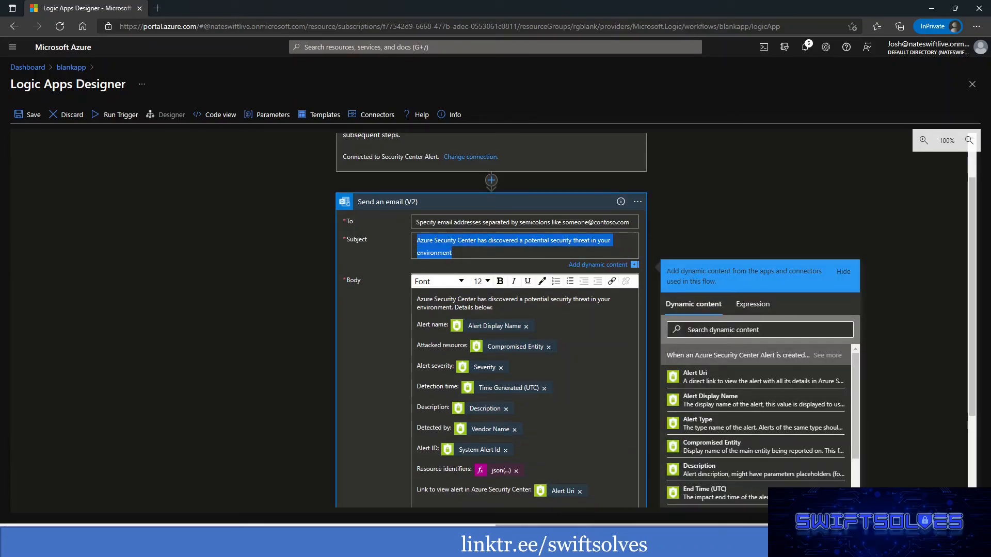
pyautogui.click(651, 546)
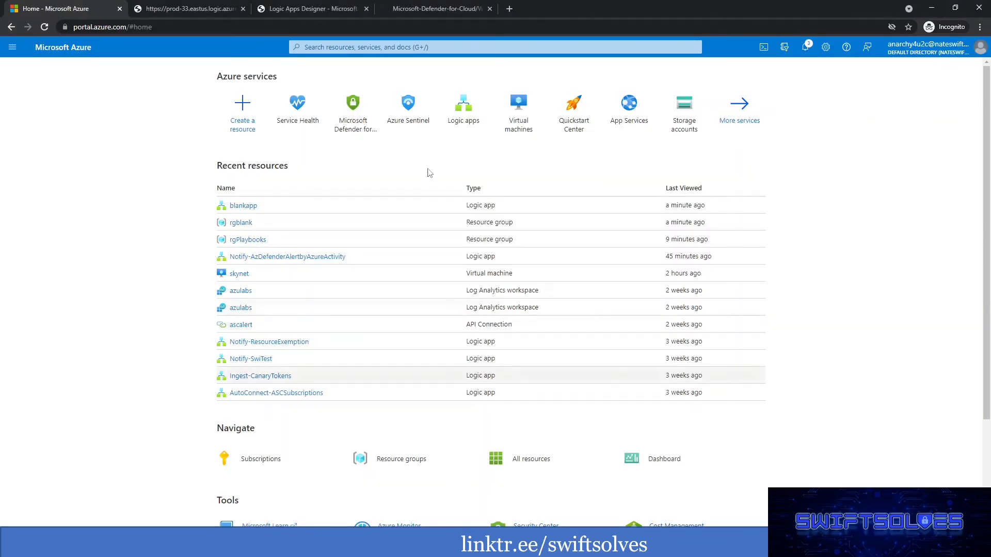
pyautogui.click(320, 9)
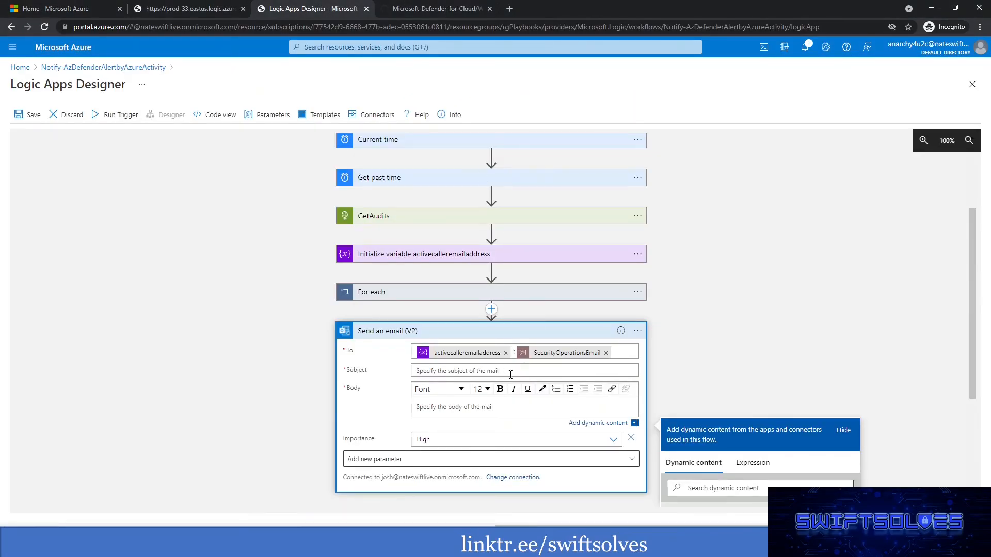
pyautogui.hotkey('ctrl', 'v')
pyautogui.click(243, 336)
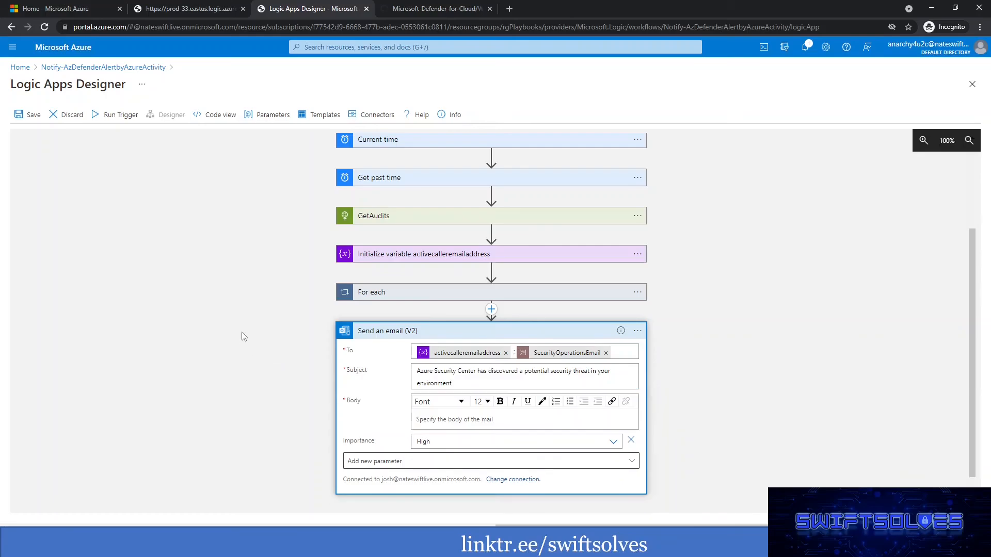
# Copy the template's email body from Edge, leaving out the Powered by line, into the playbook email's Body in Chrome.
pyautogui.moveTo(542, 546)
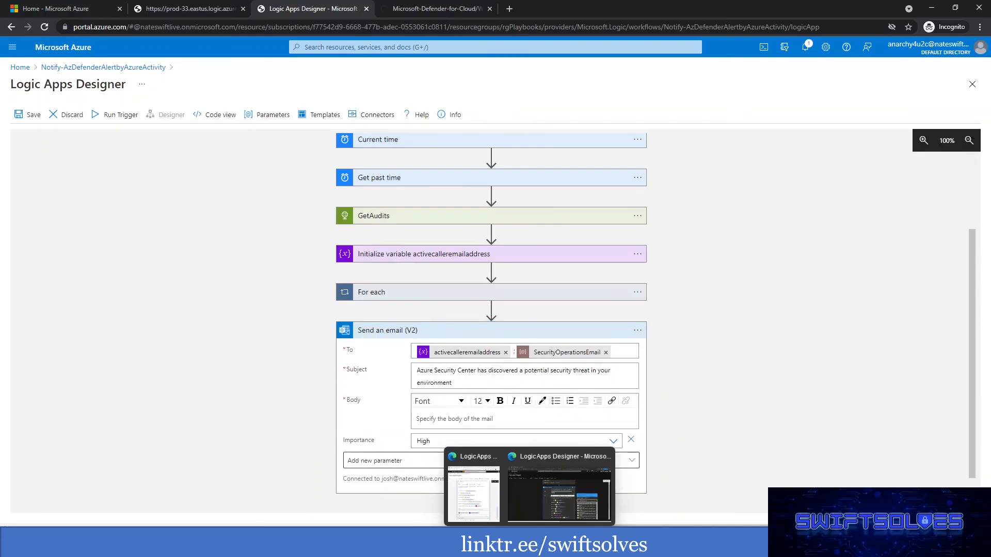
pyautogui.click(541, 503)
pyautogui.scroll(-2, 573, 383)
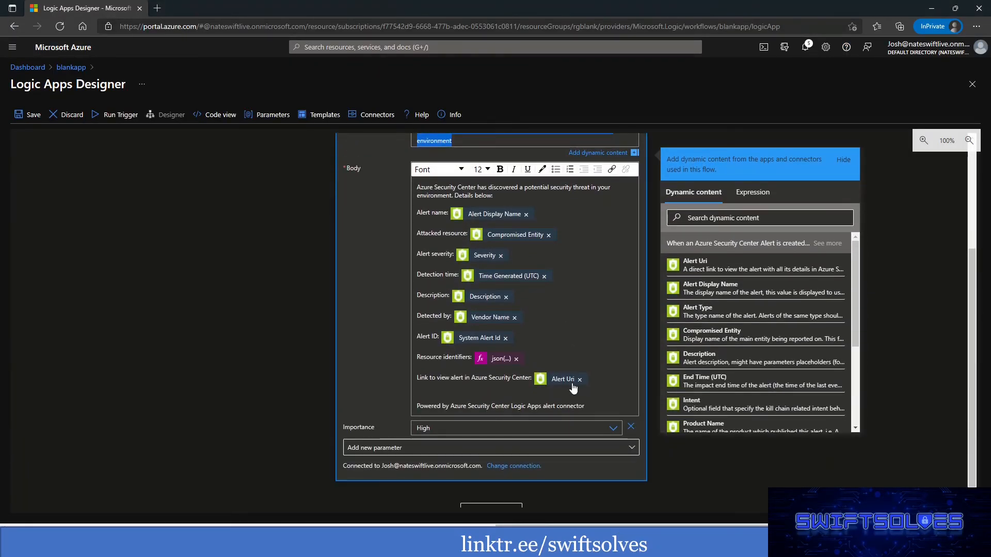
pyautogui.click(604, 407)
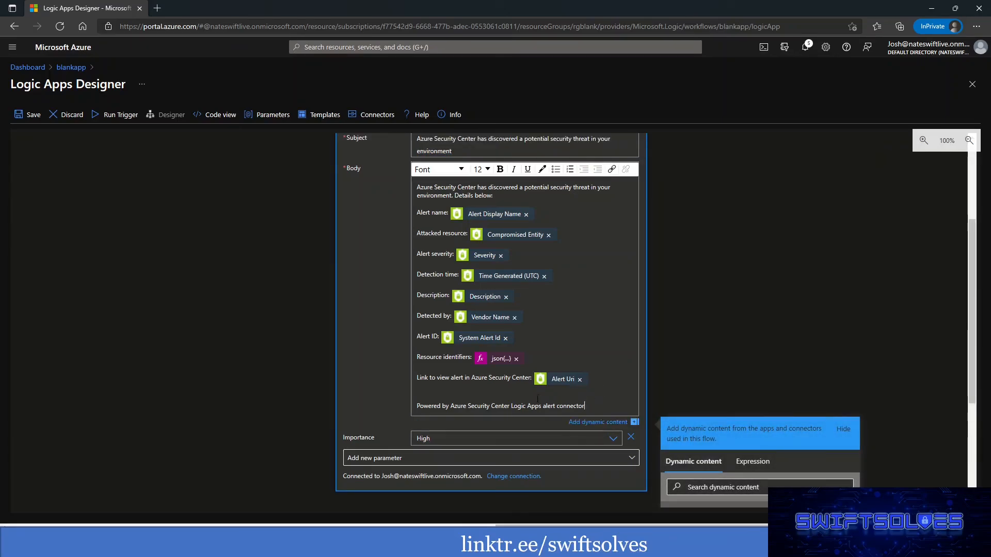
pyautogui.moveTo(608, 382); pyautogui.dragTo(411, 181)
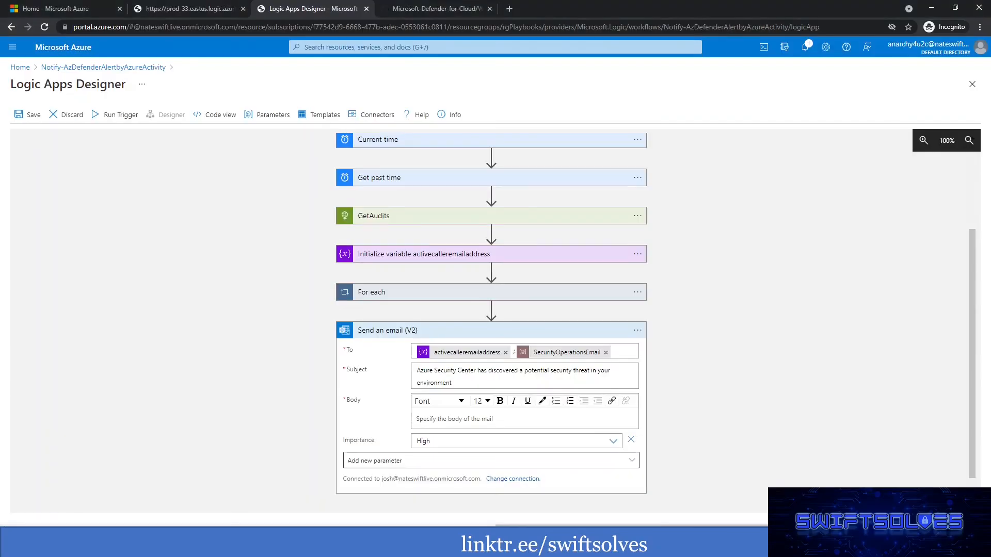
pyautogui.click(440, 417)
pyautogui.hotkey('ctrl', 'v')
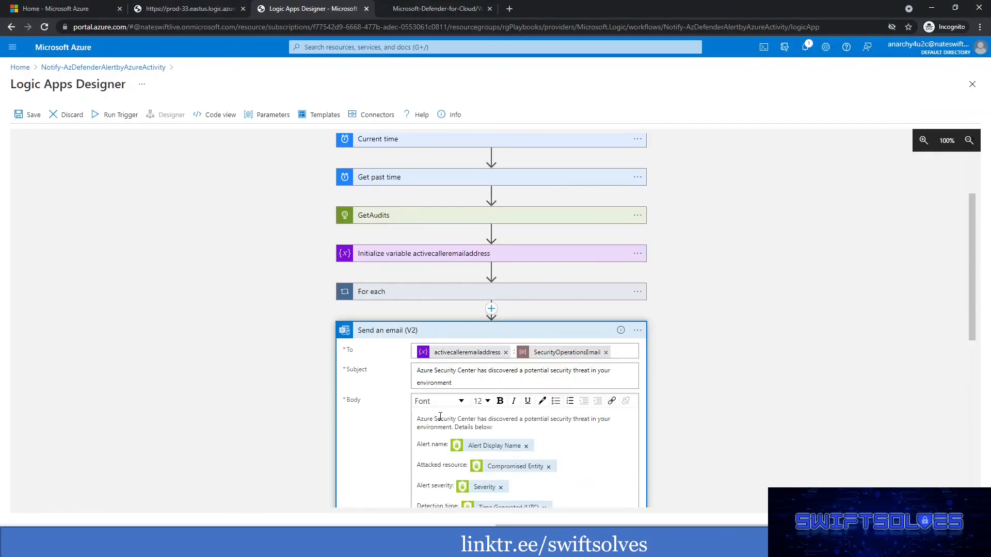
# Replace "Azure Security Center" with "Microsoft Defender for Cloud" in the alert link line of the email body.
pyautogui.scroll(-3, 689, 413)
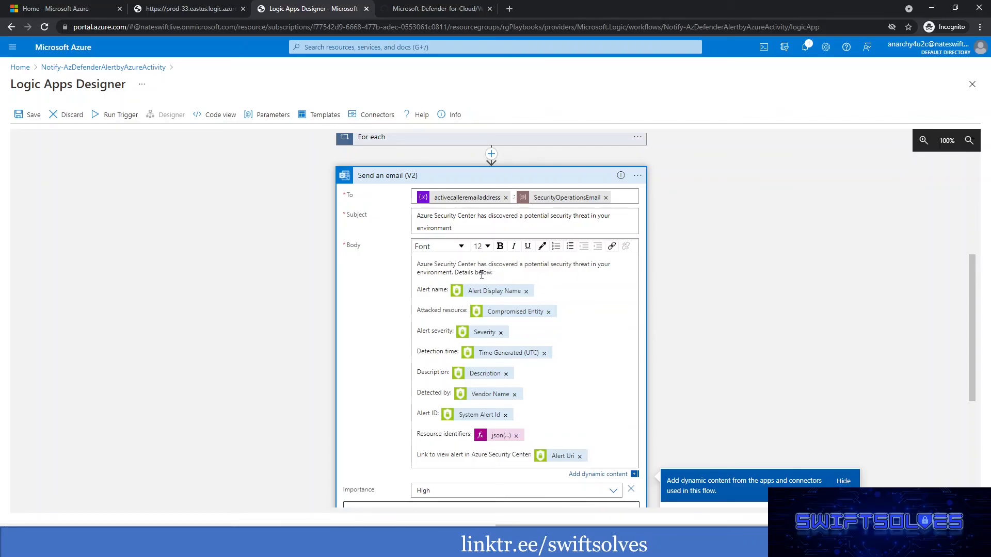
pyautogui.moveTo(484, 295)
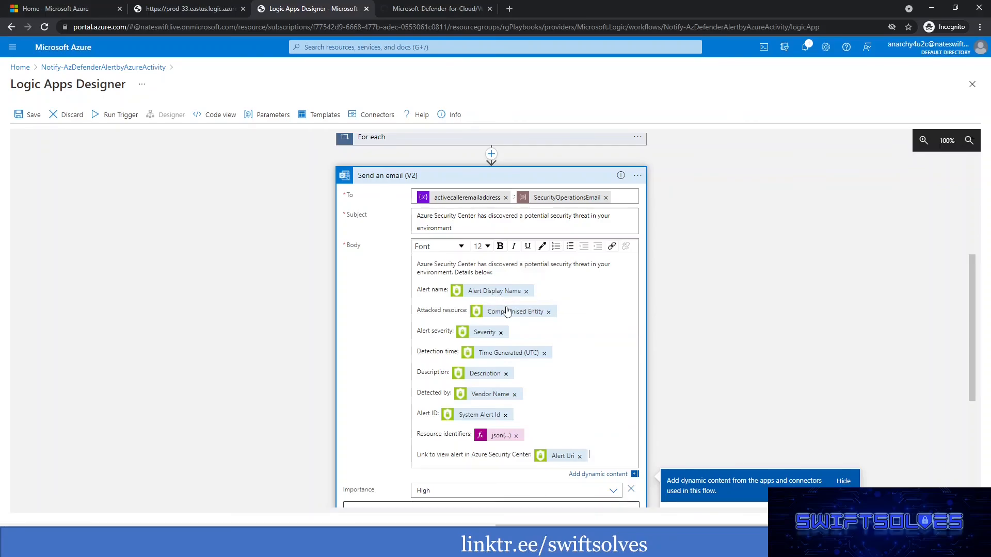
pyautogui.moveTo(511, 317)
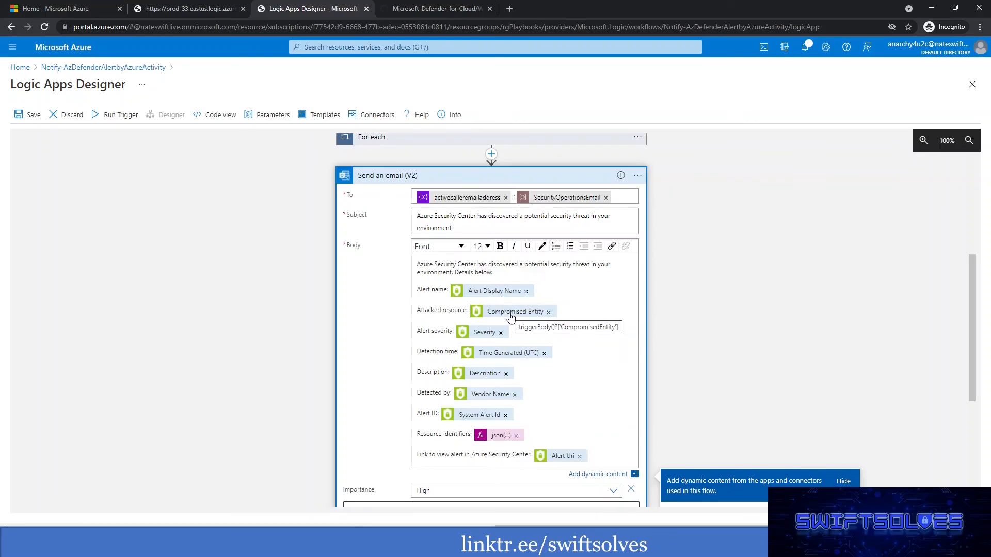
pyautogui.moveTo(485, 340)
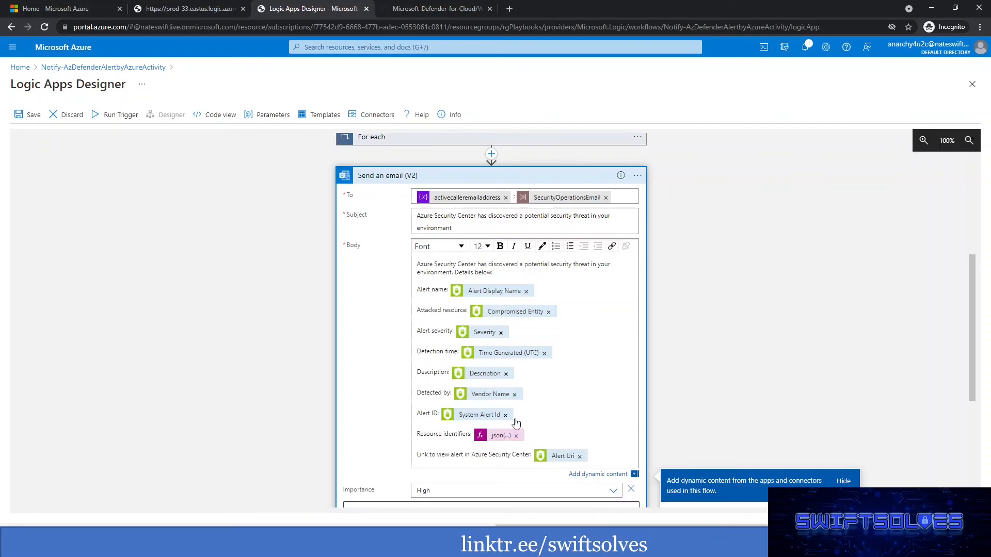
pyautogui.scroll(-1, 556, 392)
pyautogui.scroll(-2, 557, 391)
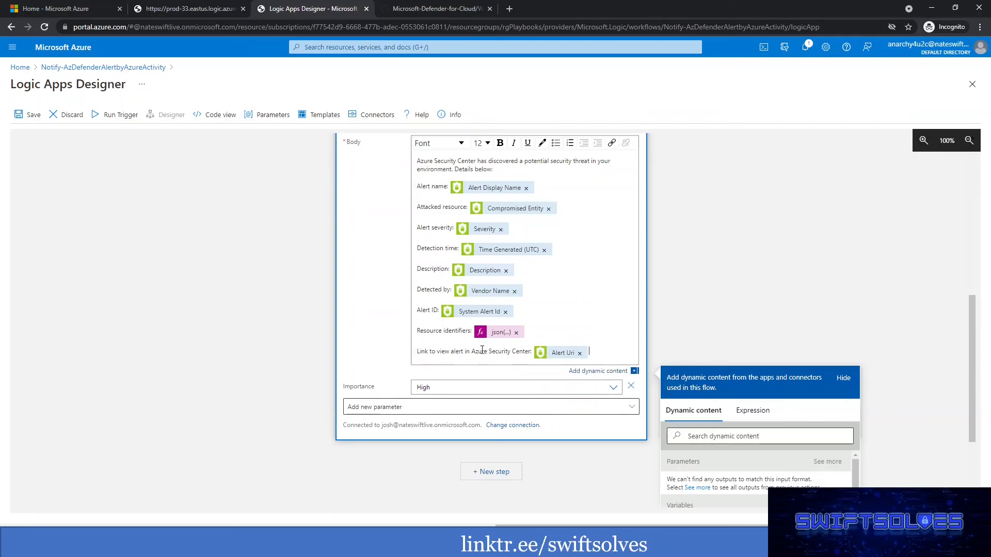
pyautogui.moveTo(474, 352); pyautogui.dragTo(531, 352)
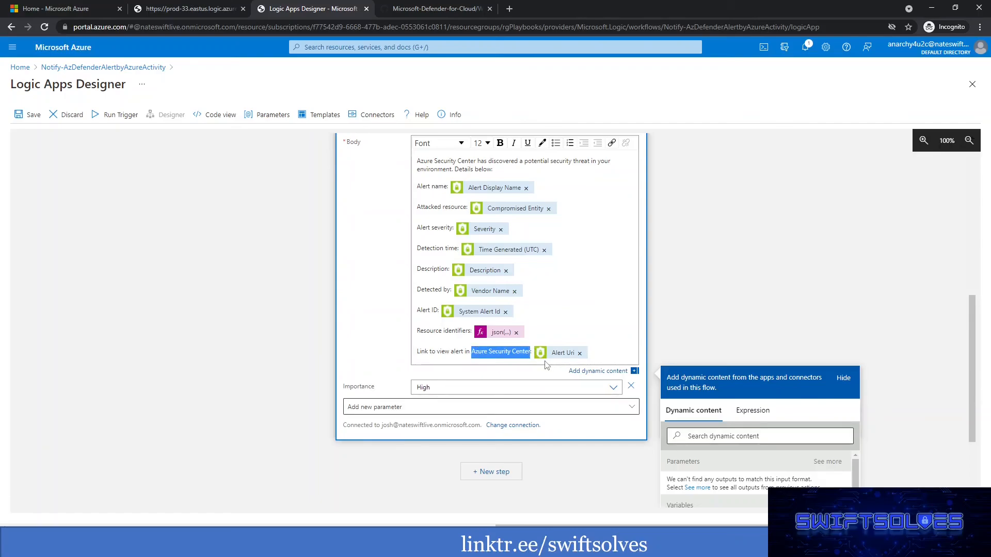
pyautogui.write('Microsoft ')
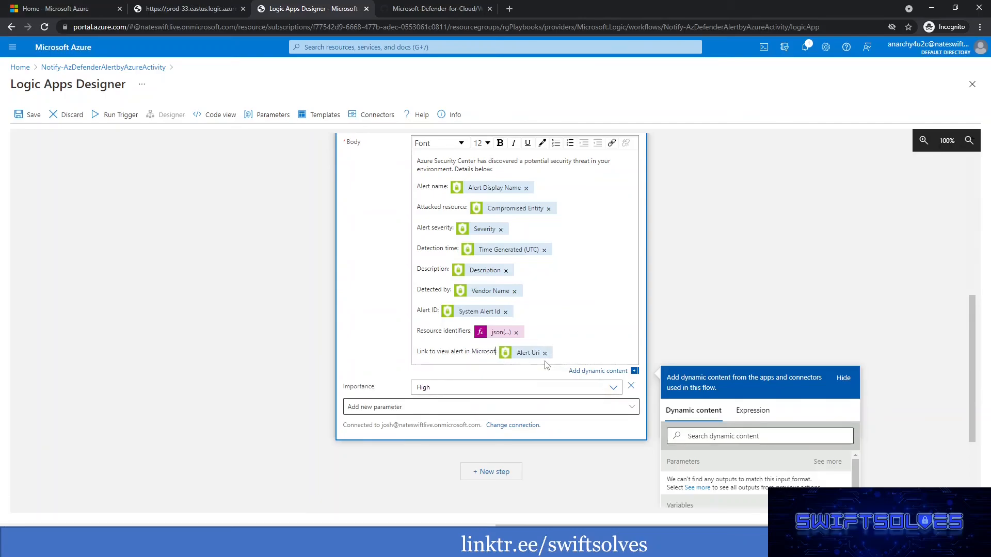
pyautogui.write('Defender')
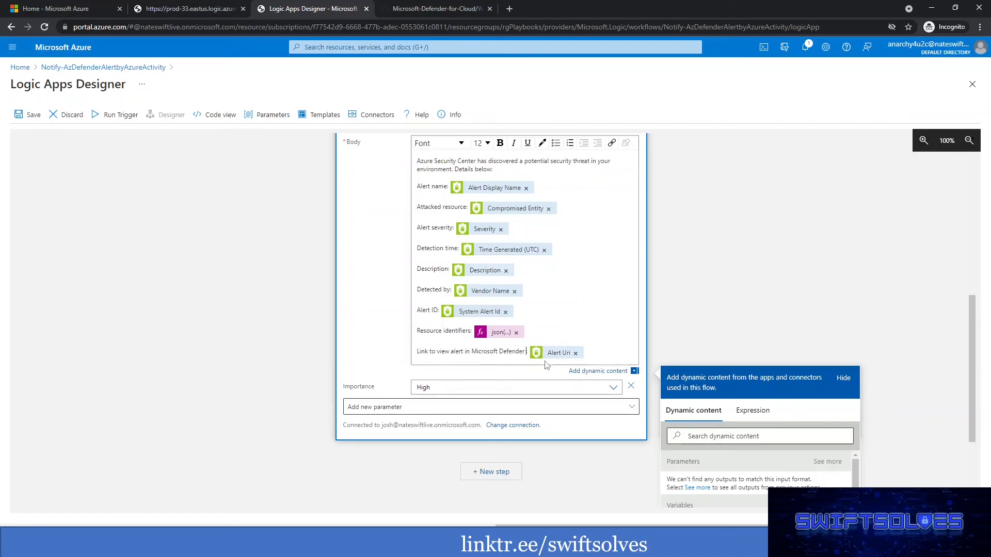
pyautogui.write(' for Cloud')
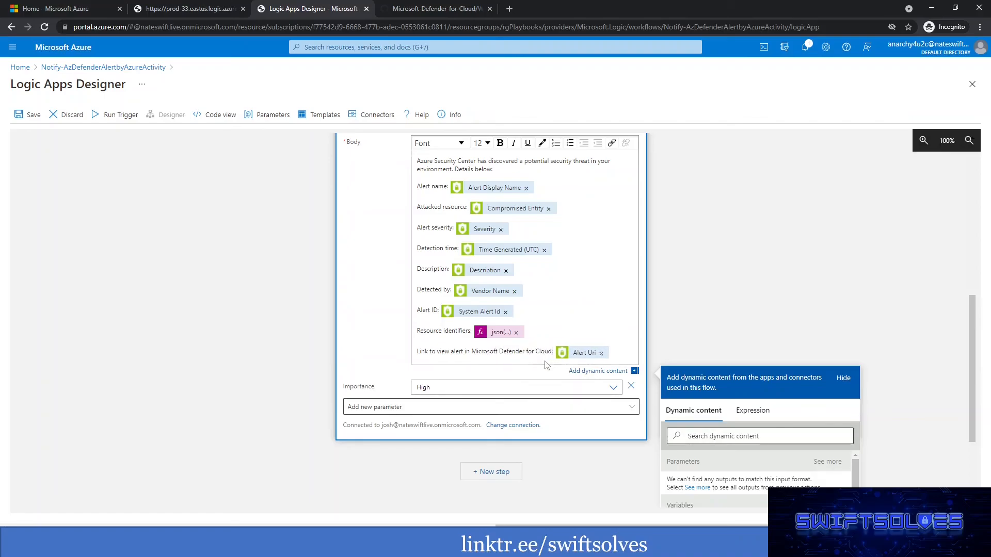
# Copy "Microsoft Defender for Cloud" from the link line over "Azure Security Center" in the body's opening sentence and the email subject.
pyautogui.hotkey('shift', 'Left')
pyautogui.hotkey('shift', 'Left')
pyautogui.hotkey('shift', 'Left')
pyautogui.hotkey('shift', 'Left')
pyautogui.hotkey('shift', 'Left')
pyautogui.hotkey('shift', 'Left')
pyautogui.hotkey('shift', 'Left')
pyautogui.hotkey('shift', 'Left')
pyautogui.hotkey('shift', 'Left')
pyautogui.hotkey('shift', 'Left')
pyautogui.hotkey('shift', 'Left')
pyautogui.hotkey('shift', 'Left')
pyautogui.hotkey('shift', 'Left')
pyautogui.hotkey('shift', 'Left')
pyautogui.hotkey('shift', 'Left')
pyautogui.hotkey('shift', 'Left')
pyautogui.hotkey('shift', 'Left')
pyautogui.hotkey('shift', 'Left')
pyautogui.hotkey('shift', 'Left')
pyautogui.hotkey('shift', 'Left')
pyautogui.hotkey('ctrl', 'c')
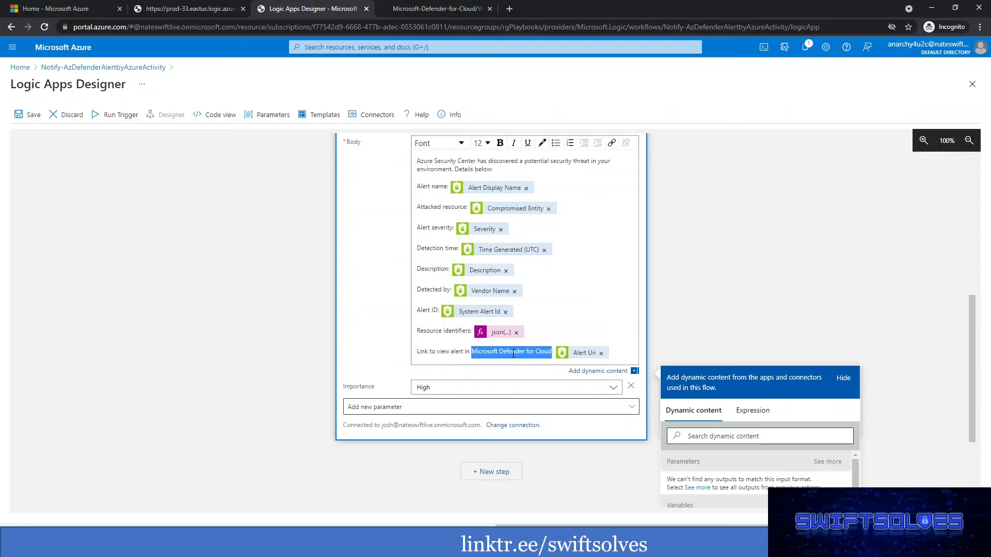
pyautogui.click(461, 355)
pyautogui.scroll(3, 454, 346)
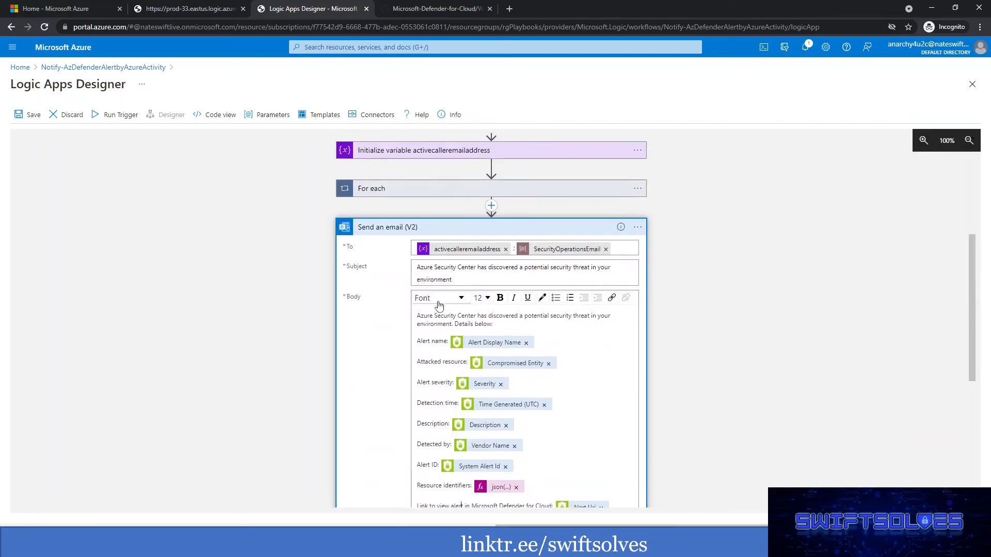
pyautogui.moveTo(419, 317); pyautogui.dragTo(475, 319)
pyautogui.hotkey('ctrl', 'v')
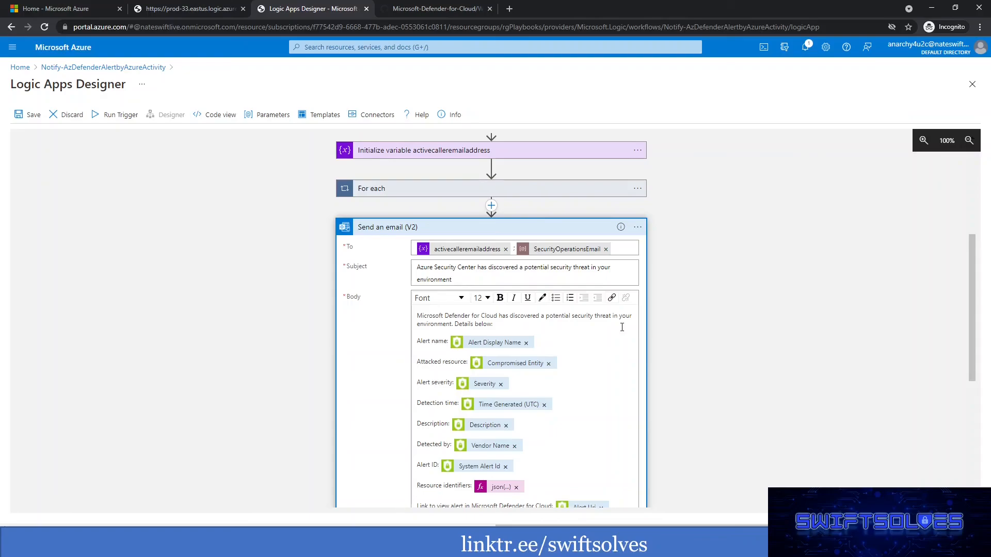
pyautogui.moveTo(419, 267); pyautogui.dragTo(478, 268)
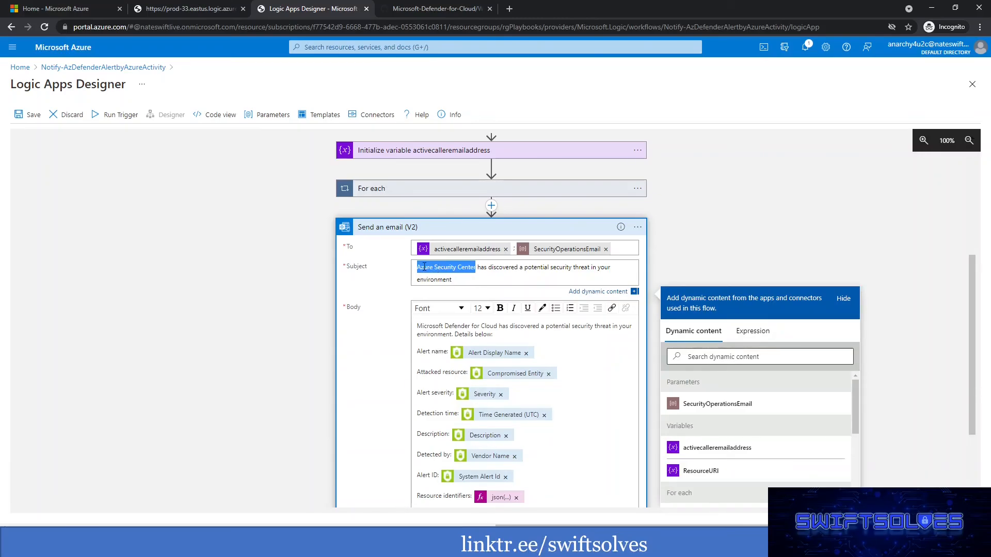
pyautogui.hotkey('ctrl', 'v')
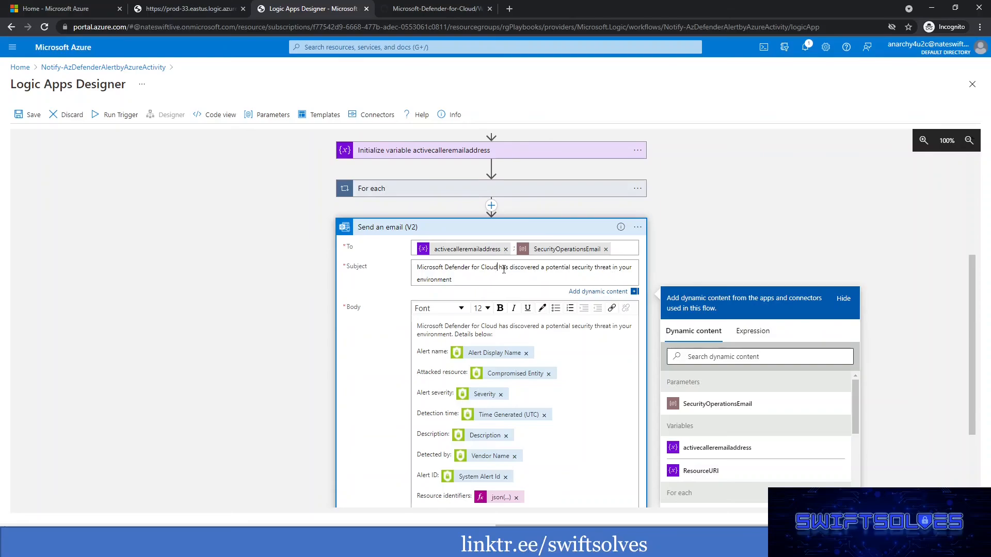
# Review the completed Send an email (V2) action and save the playbook.
pyautogui.scroll(1, 755, 315)
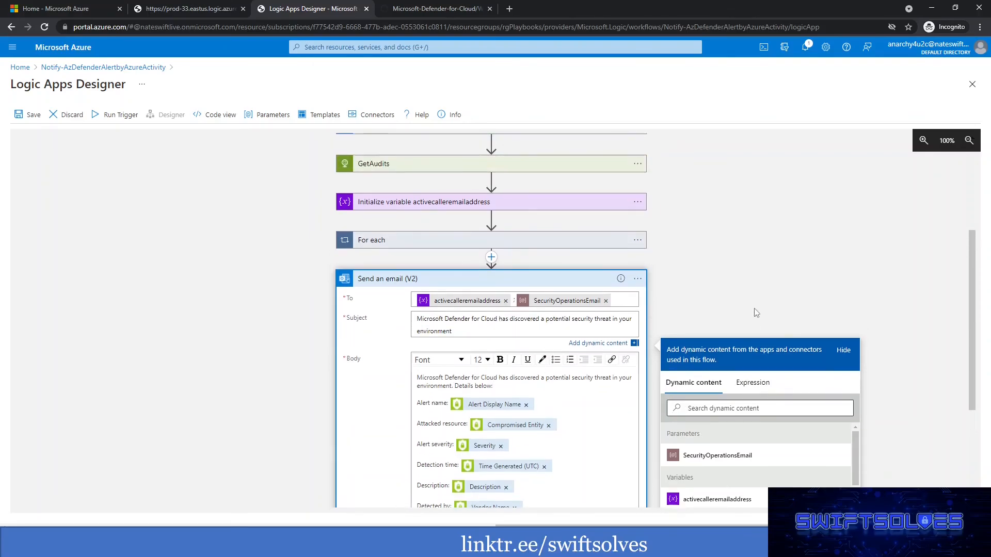
pyautogui.scroll(-3, 755, 315)
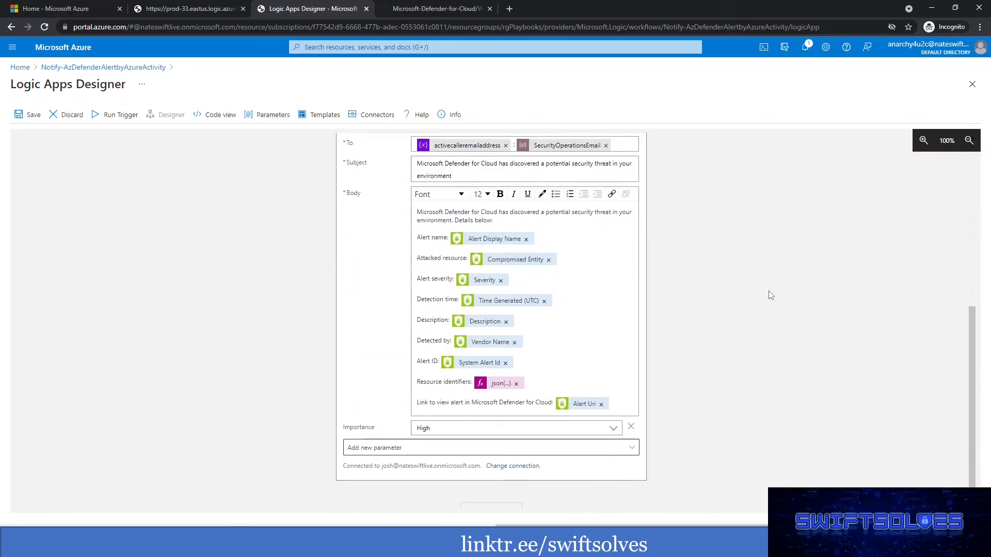
pyautogui.scroll(-1, 739, 283)
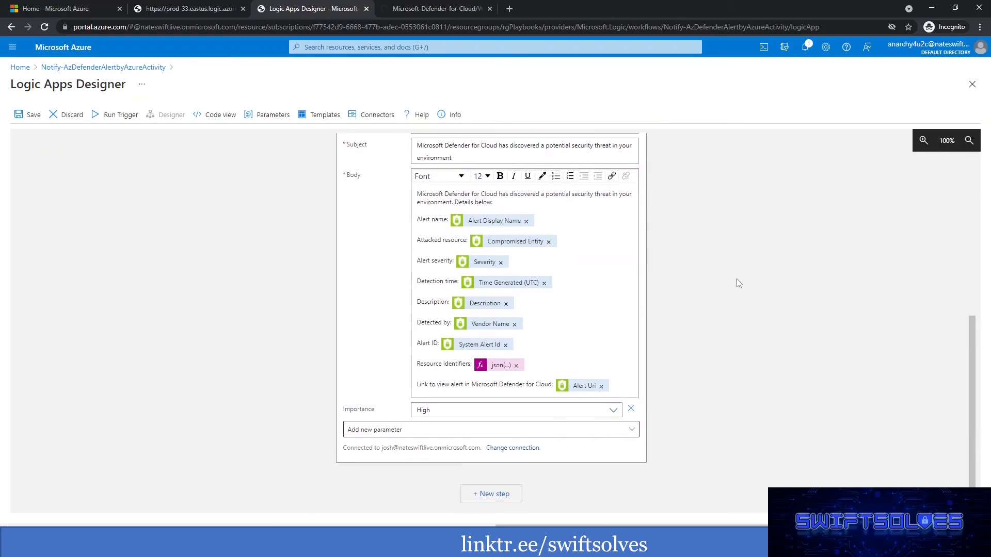
pyautogui.scroll(2, 739, 283)
pyautogui.click(26, 115)
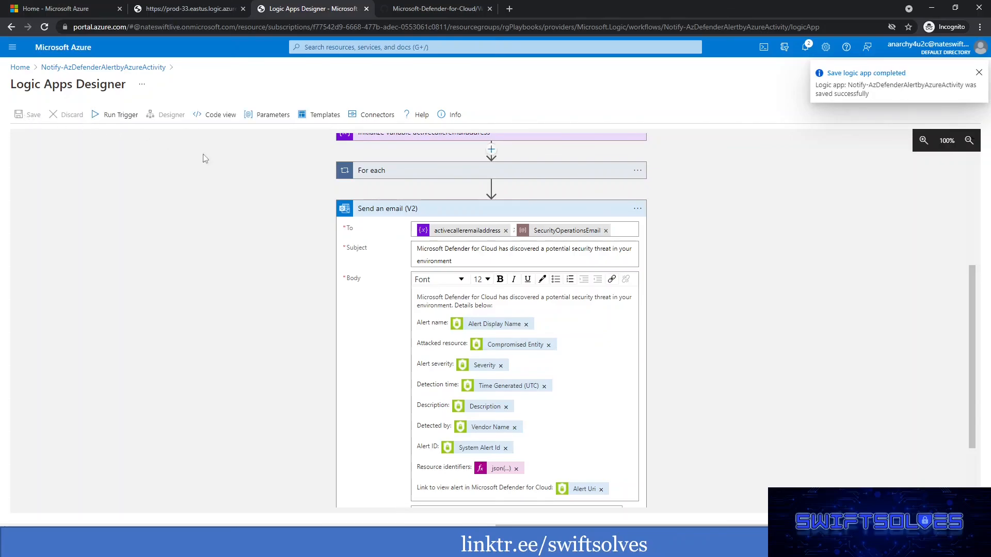
# Resubmit the 11/1/2021, 10:41 AM run of the Notify-AzDefenderAlertbyAzureActivity logic app and refresh its runs history.
pyautogui.click(77, 9)
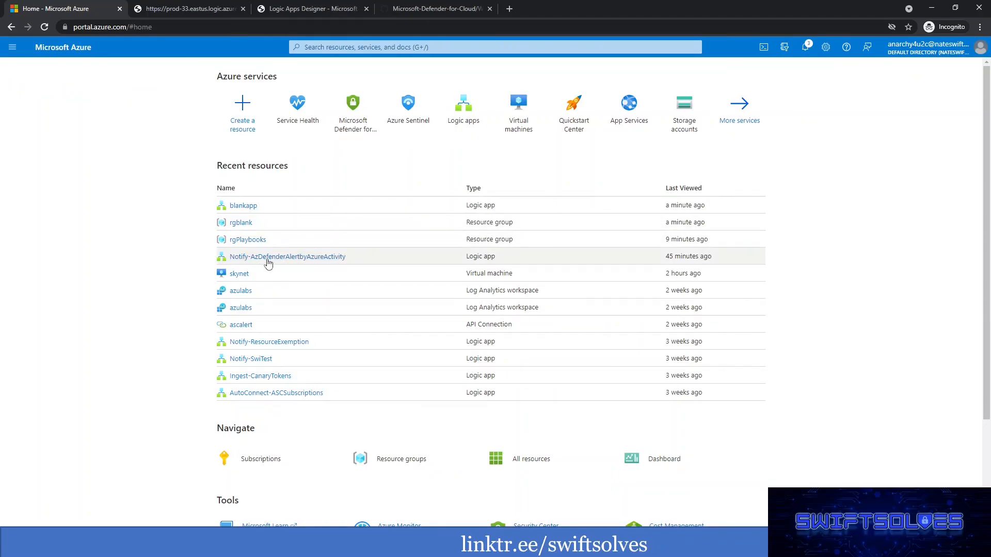
pyautogui.click(310, 258)
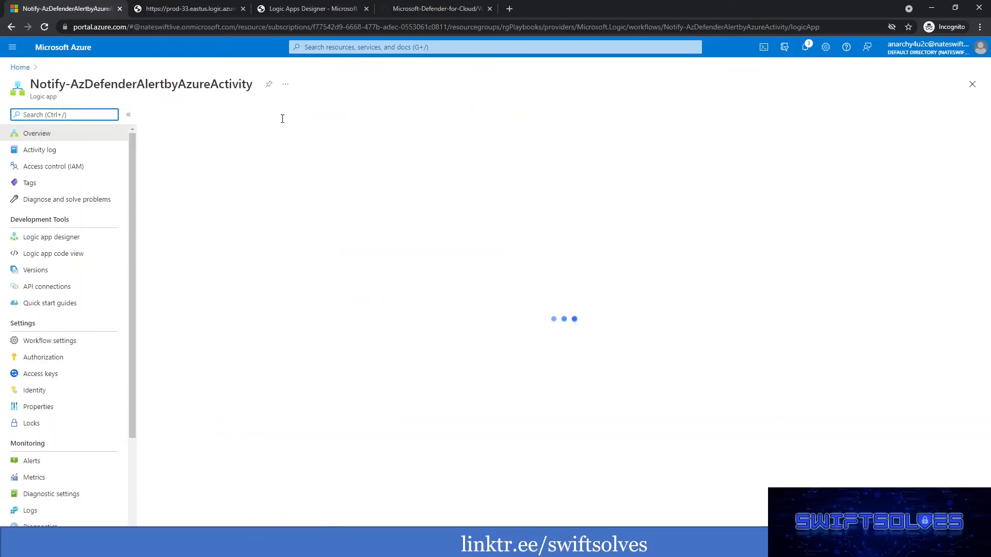
pyautogui.click(218, 313)
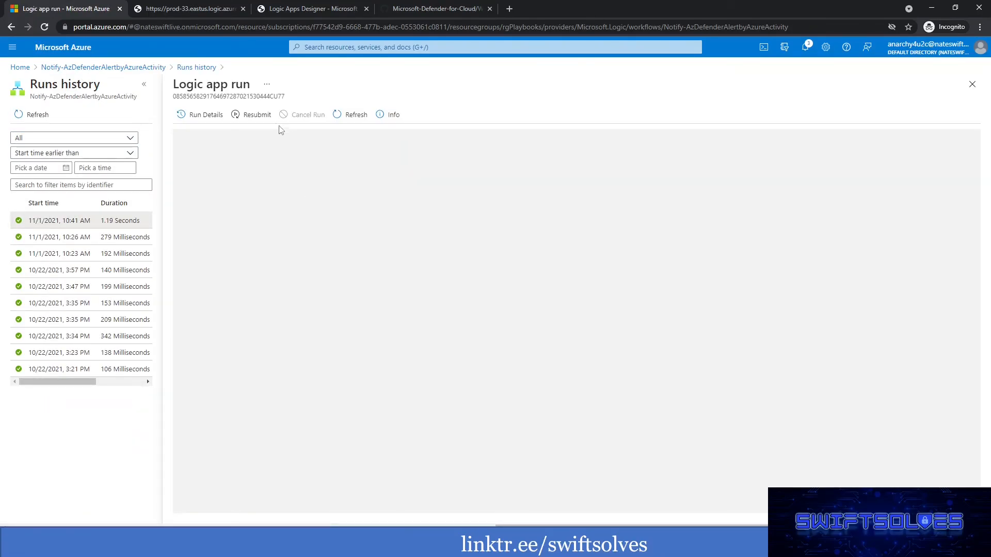
pyautogui.click(252, 116)
pyautogui.click(204, 170)
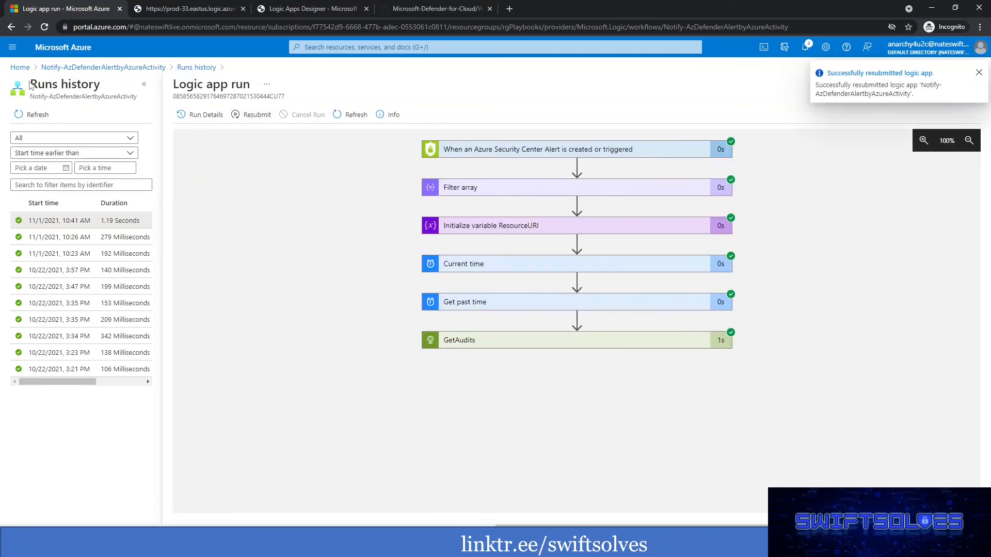
pyautogui.click(23, 119)
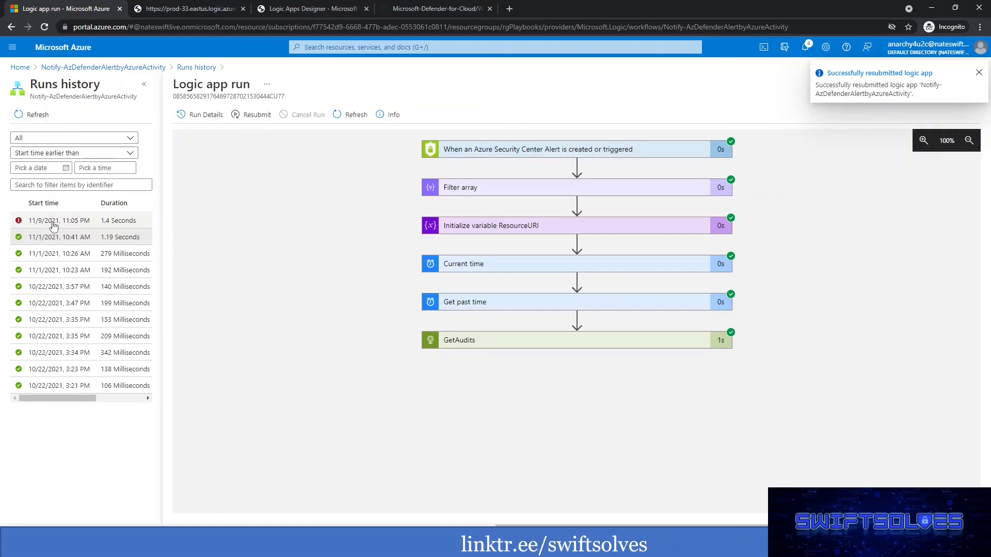
# Open the resubmitted run and examine the error on the For each action, including its GetAudits expression and result type.
pyautogui.click(56, 227)
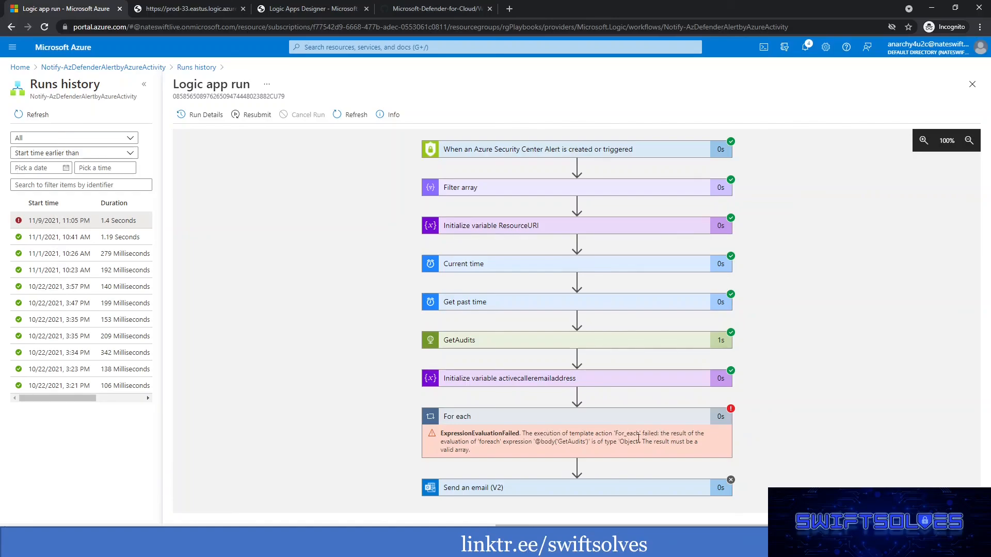
pyautogui.moveTo(481, 442); pyautogui.dragTo(624, 443)
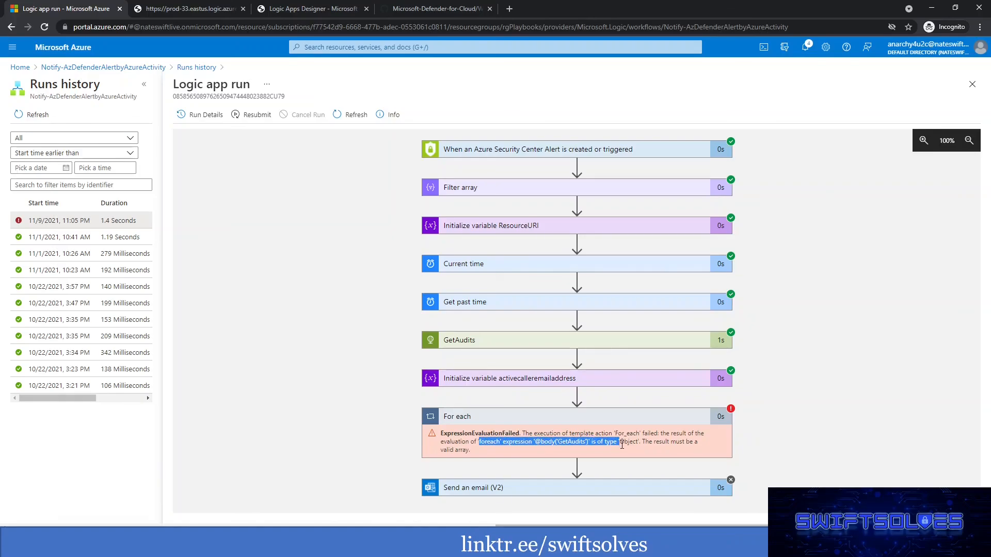
pyautogui.doubleClick(629, 443)
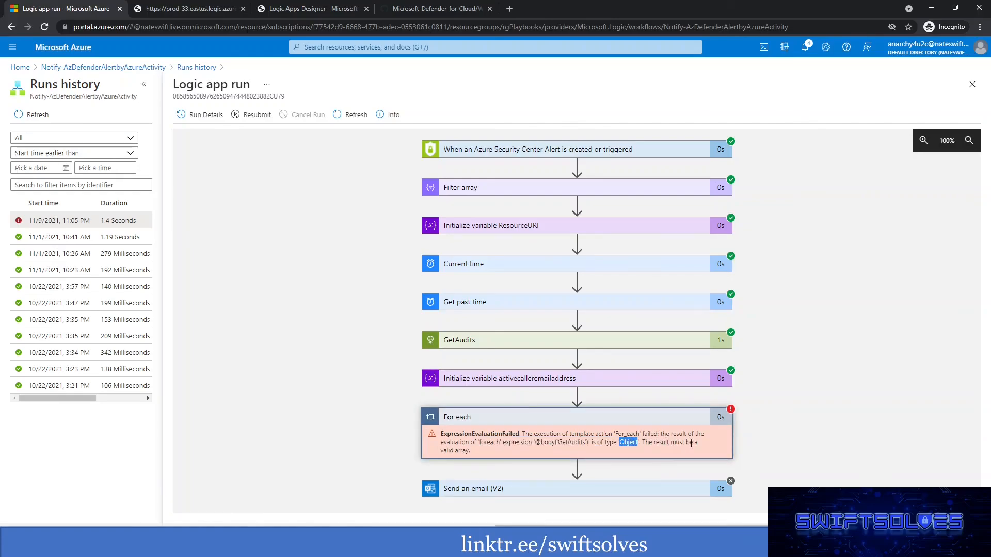
pyautogui.click(589, 445)
pyautogui.tripleClick(572, 444)
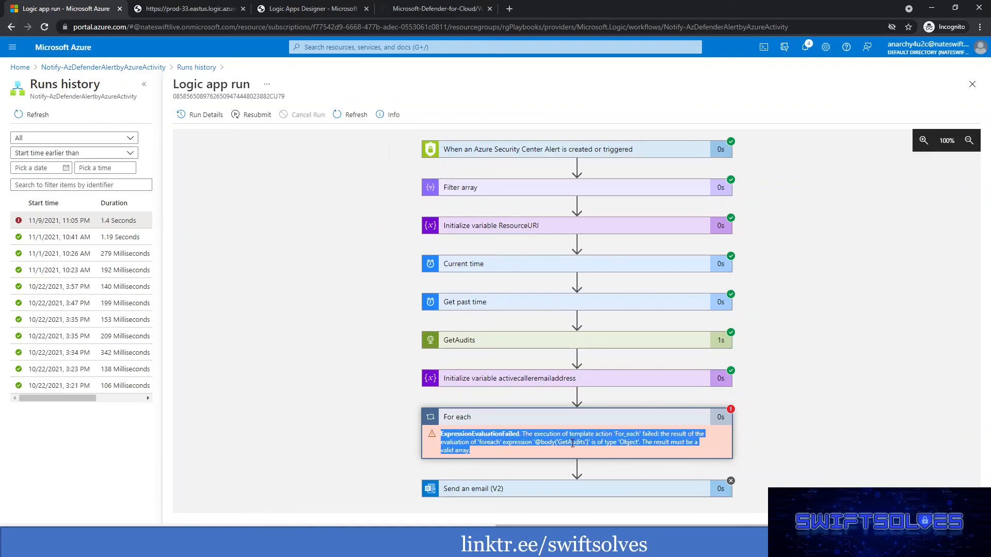
pyautogui.doubleClick(569, 445)
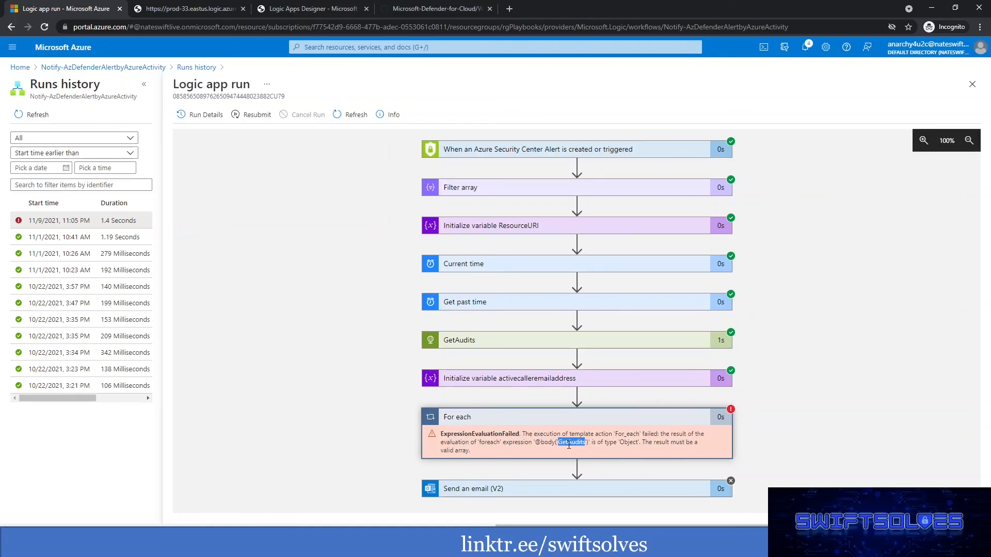
# Examine the raw outputs of the run's GetAudits action, checking how body and value are structured.
pyautogui.click(500, 343)
pyautogui.scroll(-2, 449, 343)
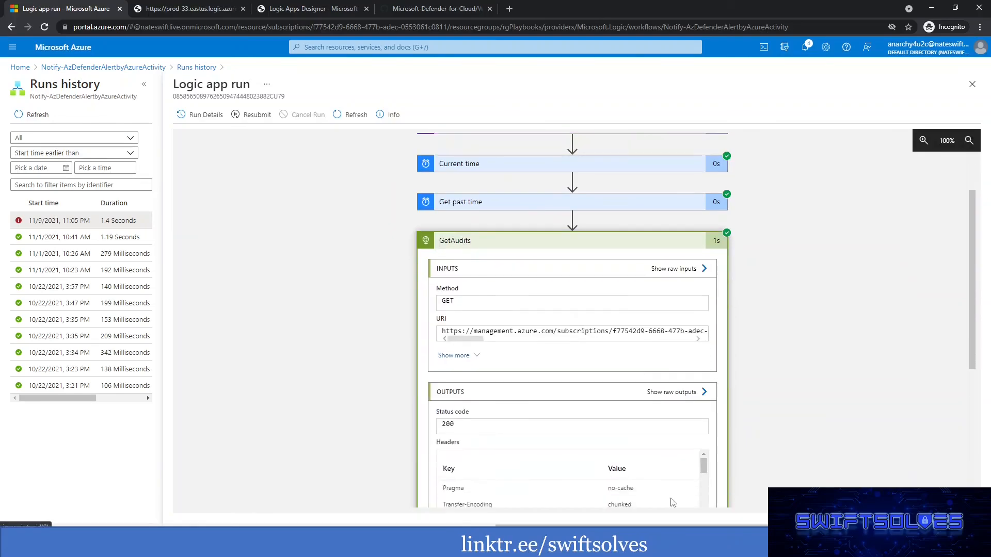
pyautogui.scroll(-3, 688, 395)
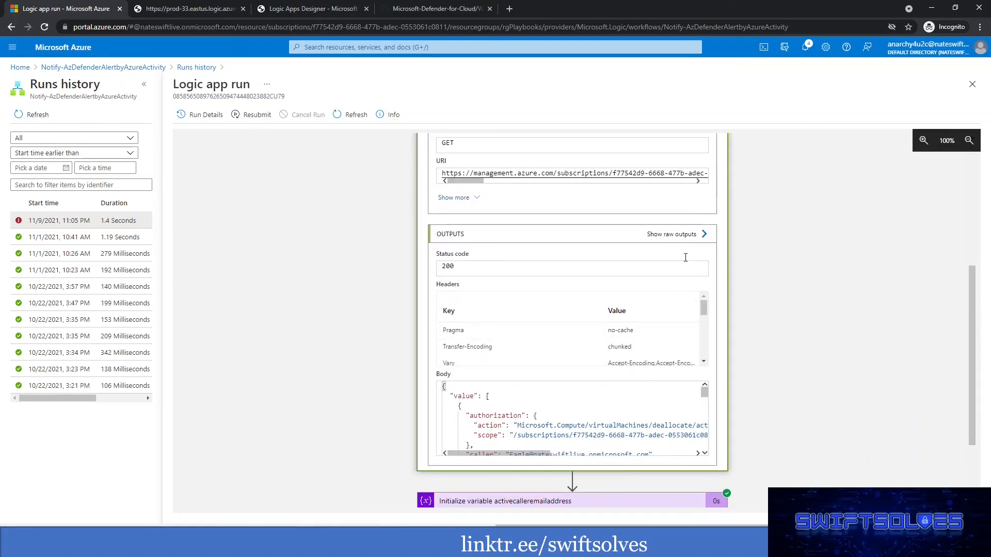
pyautogui.click(674, 235)
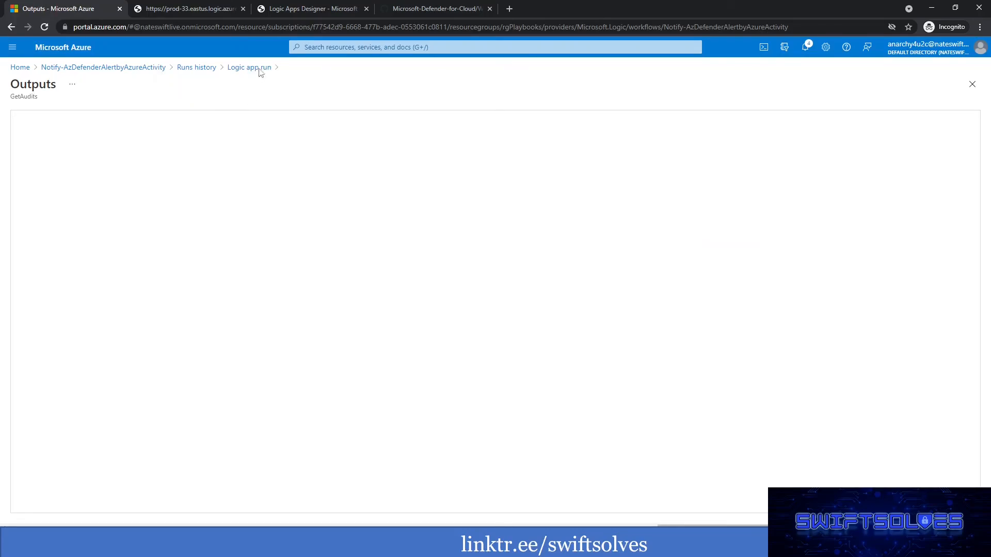
pyautogui.click(97, 312)
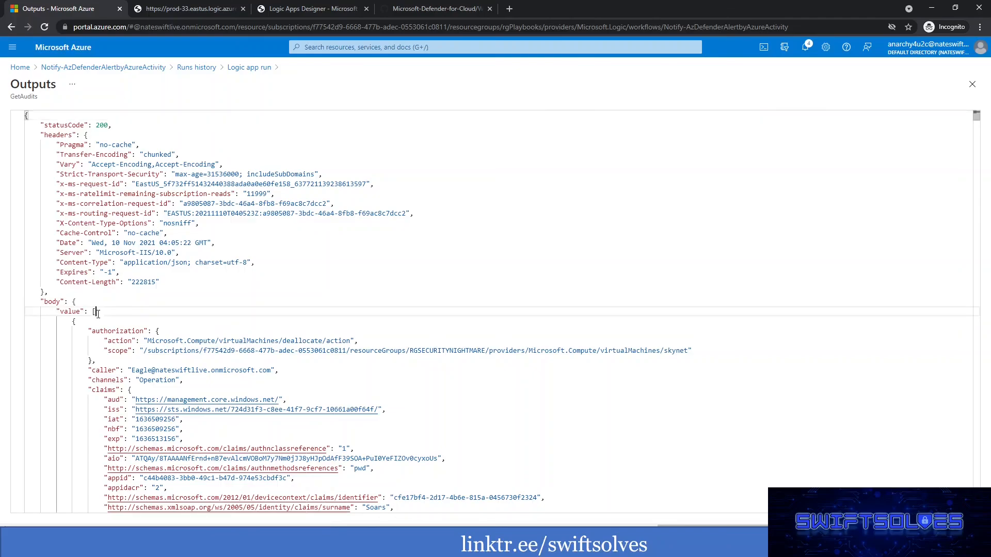
pyautogui.doubleClick(68, 311)
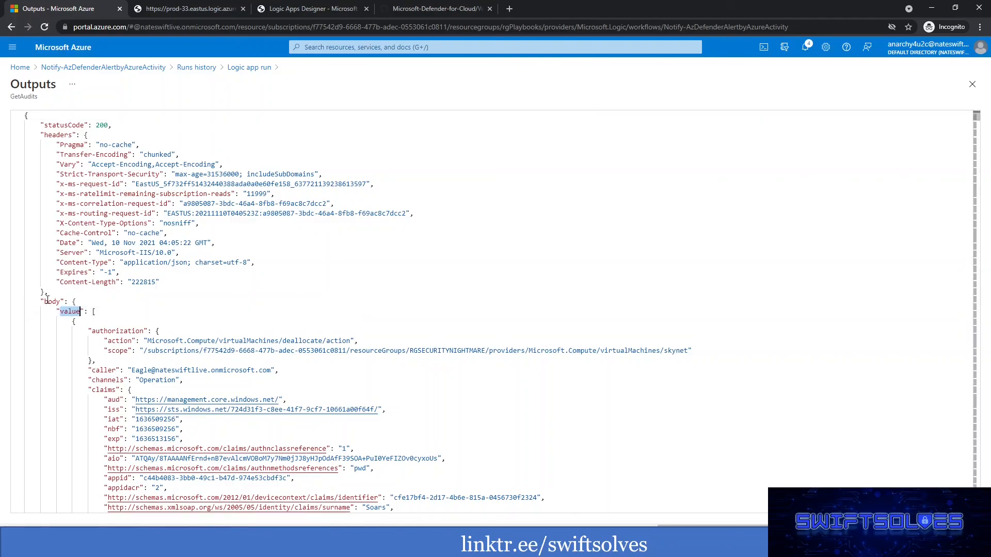
pyautogui.doubleClick(53, 302)
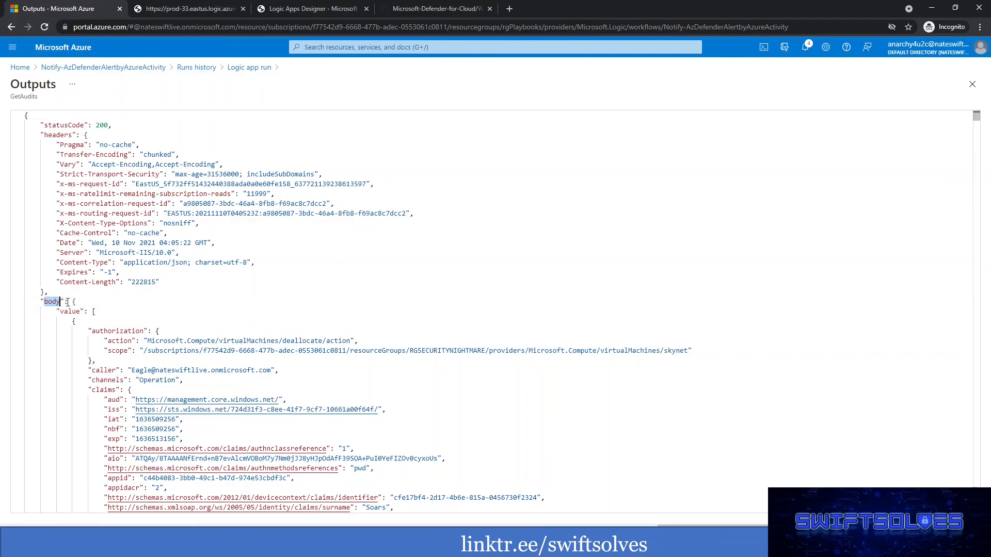
pyautogui.click(72, 302)
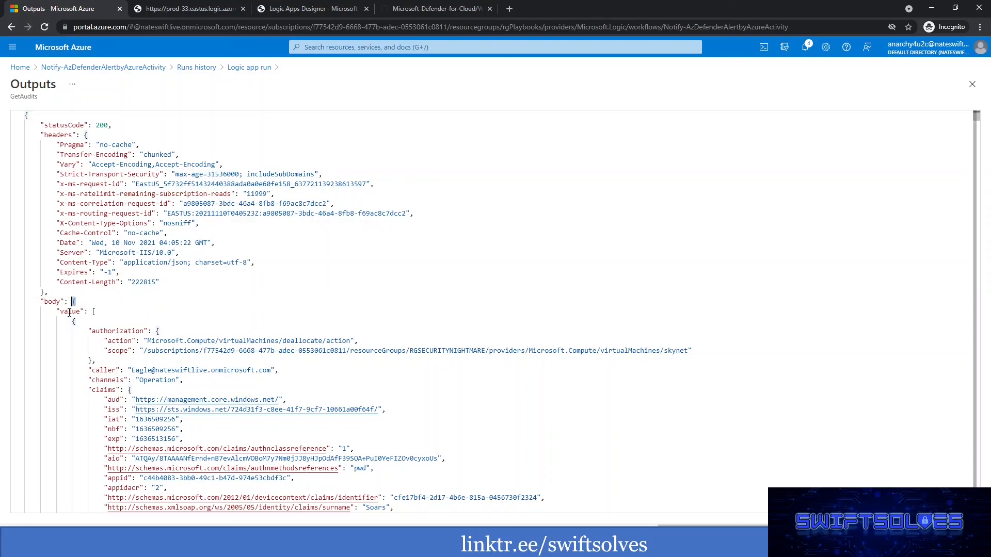
pyautogui.click(93, 312)
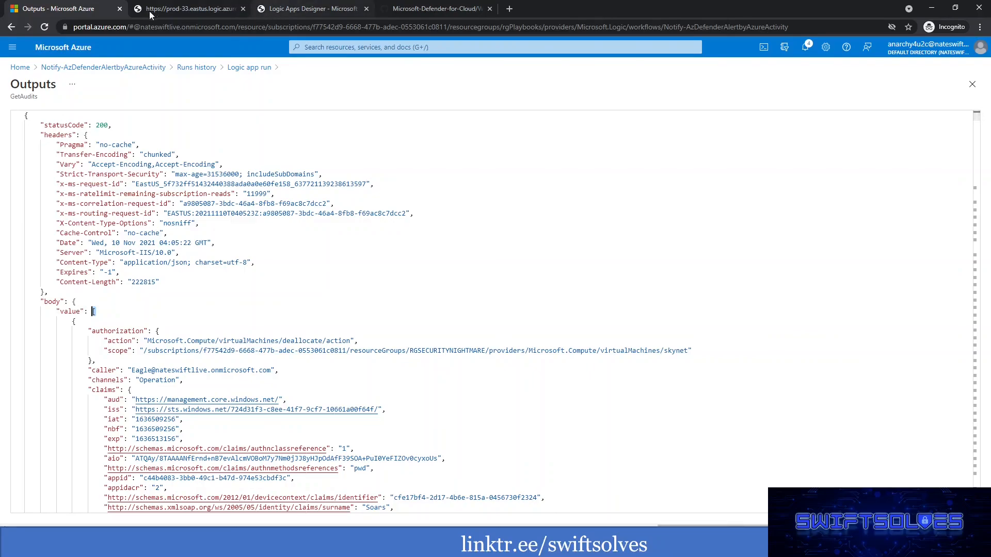
# Expand the For each loop in Logic Apps Designer and remove the Body token from its output selection.
pyautogui.click(334, 10)
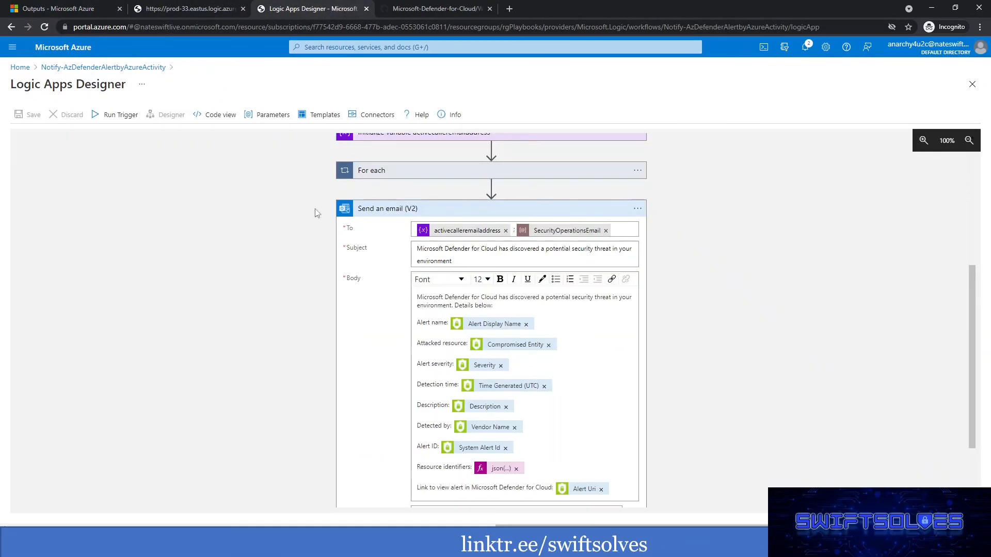
pyautogui.scroll(4, 497, 336)
pyautogui.click(411, 380)
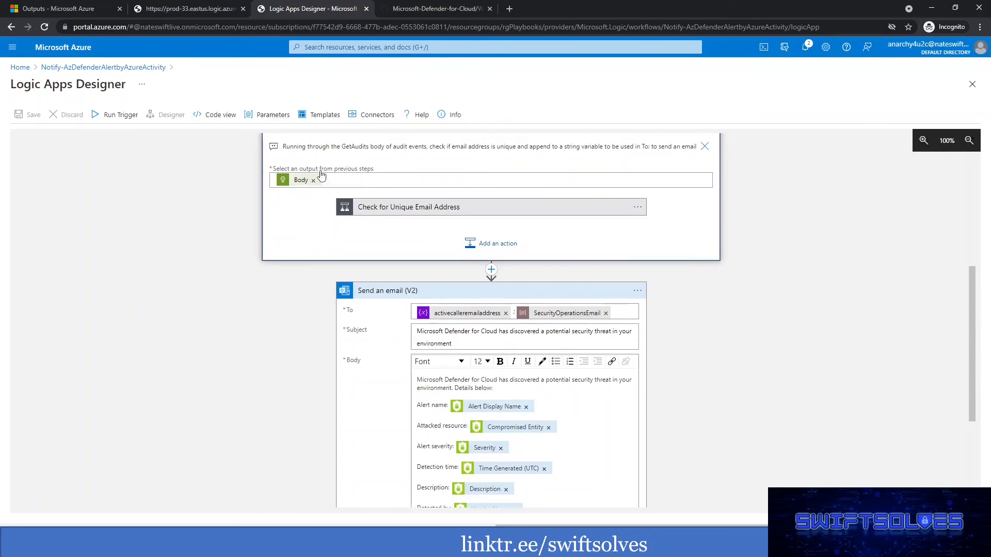
pyautogui.scroll(3, 320, 175)
pyautogui.click(313, 331)
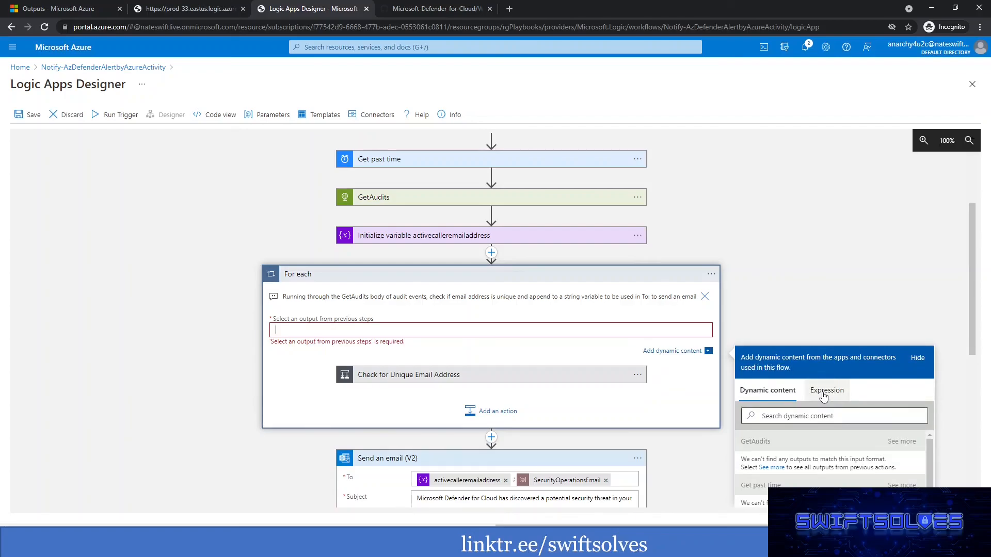
# Write the expression body('GetAudits')?['value'] for the For each loop's output selection.
pyautogui.click(826, 393)
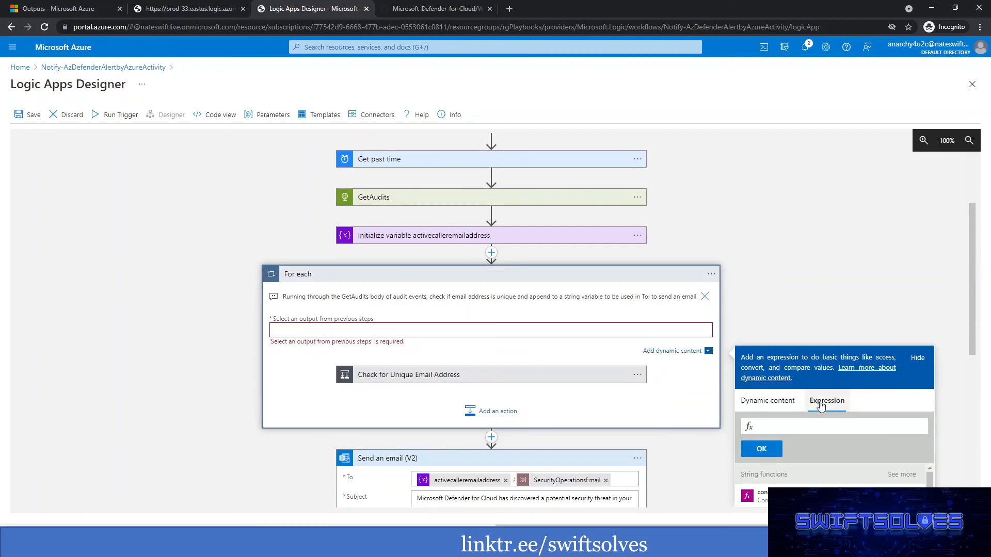
pyautogui.write('b')
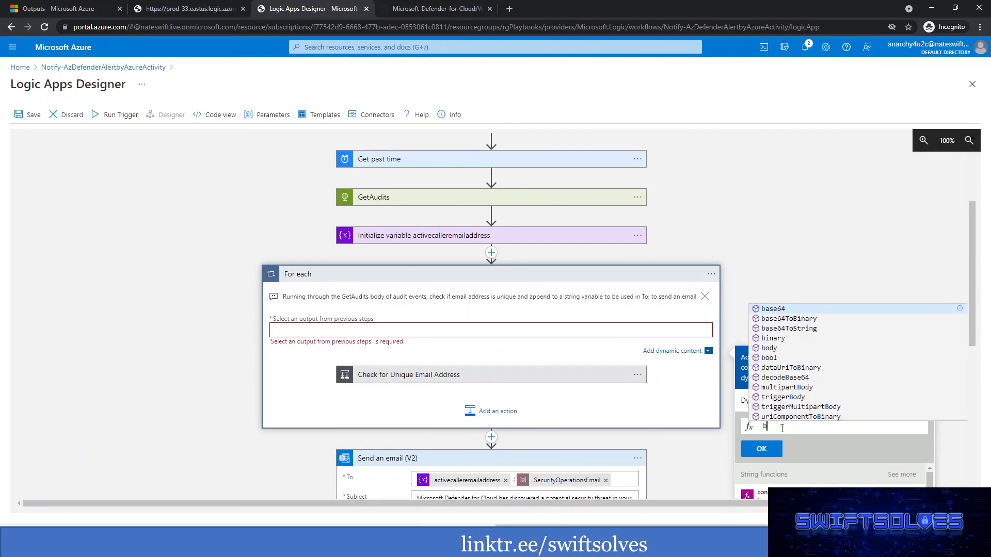
pyautogui.write('ody')
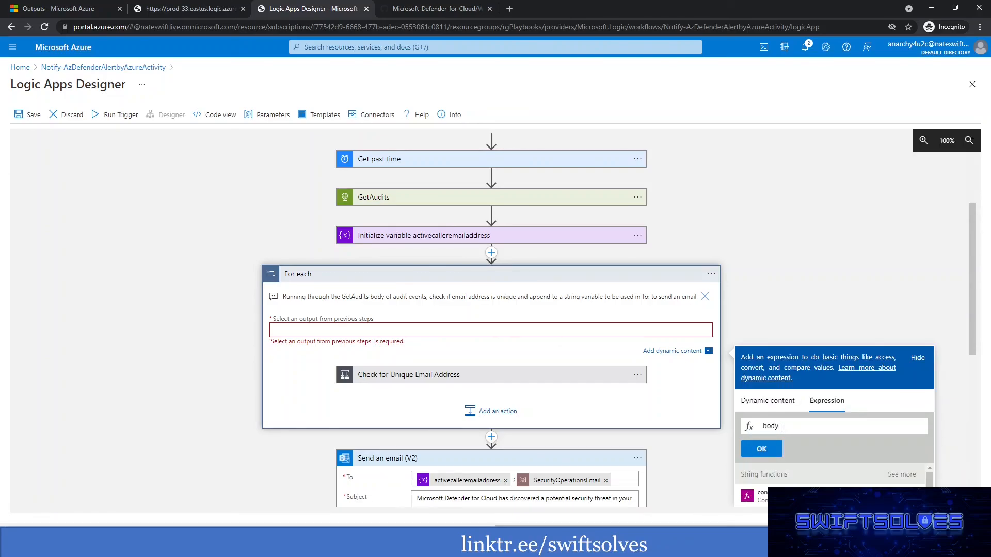
pyautogui.write("('GetAudits")
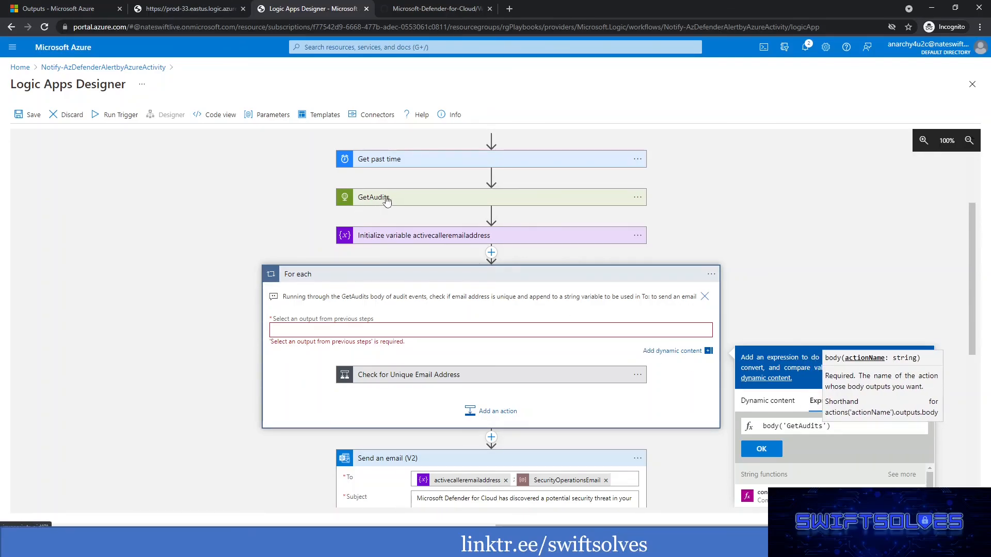
pyautogui.click(844, 428)
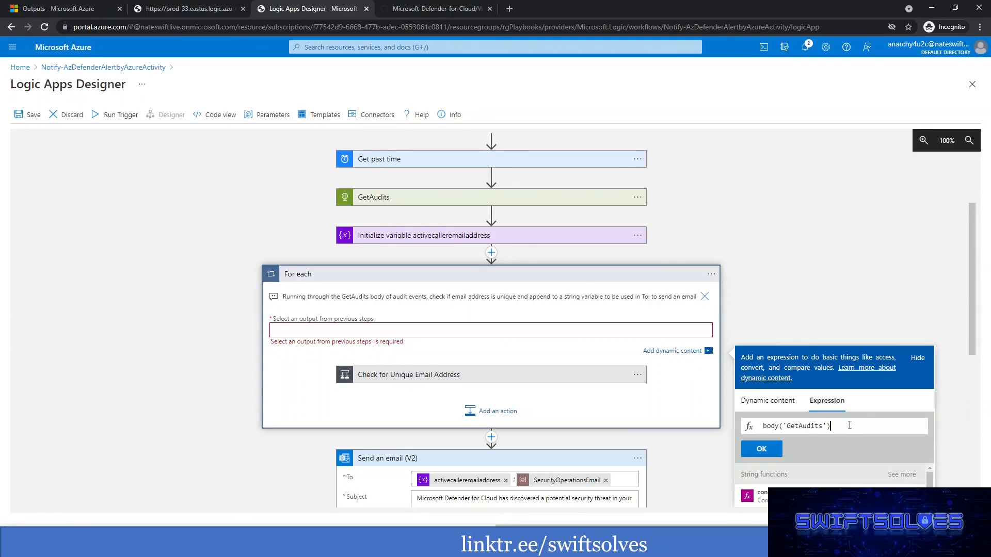
pyautogui.write('?[]')
pyautogui.press('Left')
# Check in the GetAudits raw outputs that value is an array of separate audit event objects.
pyautogui.click(70, 9)
pyautogui.doubleClick(65, 310)
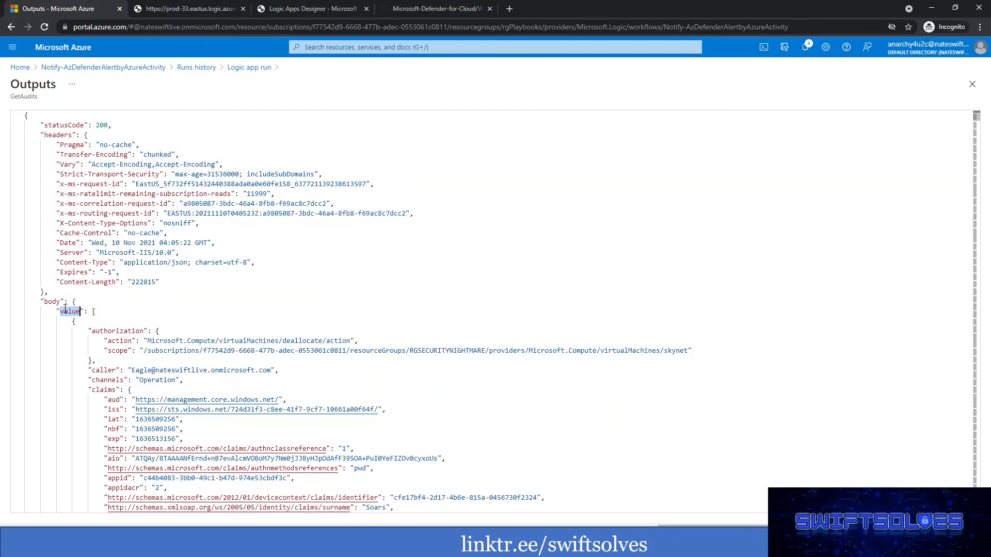
pyautogui.click(95, 311)
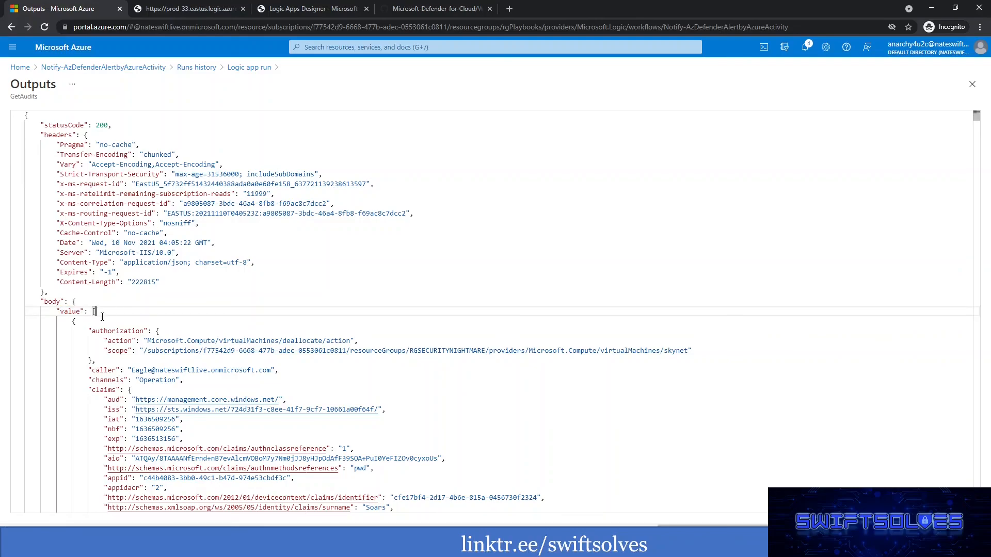
pyautogui.scroll(-5, 120, 309)
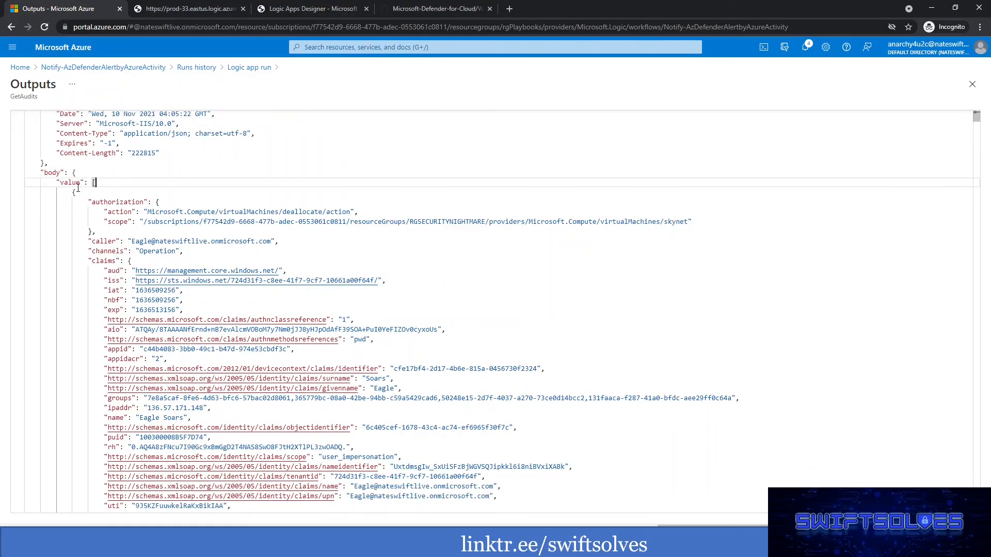
pyautogui.scroll(-7, 203, 281)
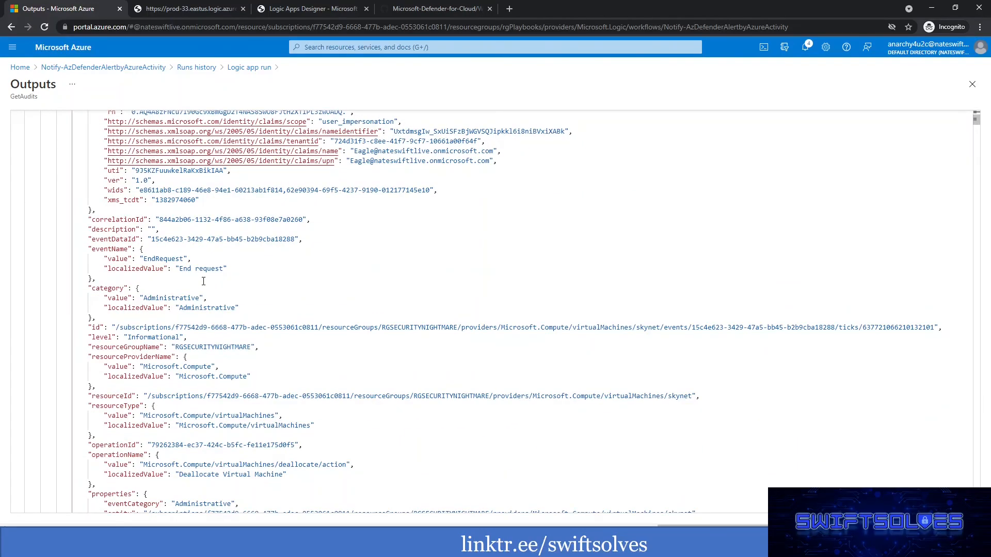
pyautogui.scroll(-7, 204, 282)
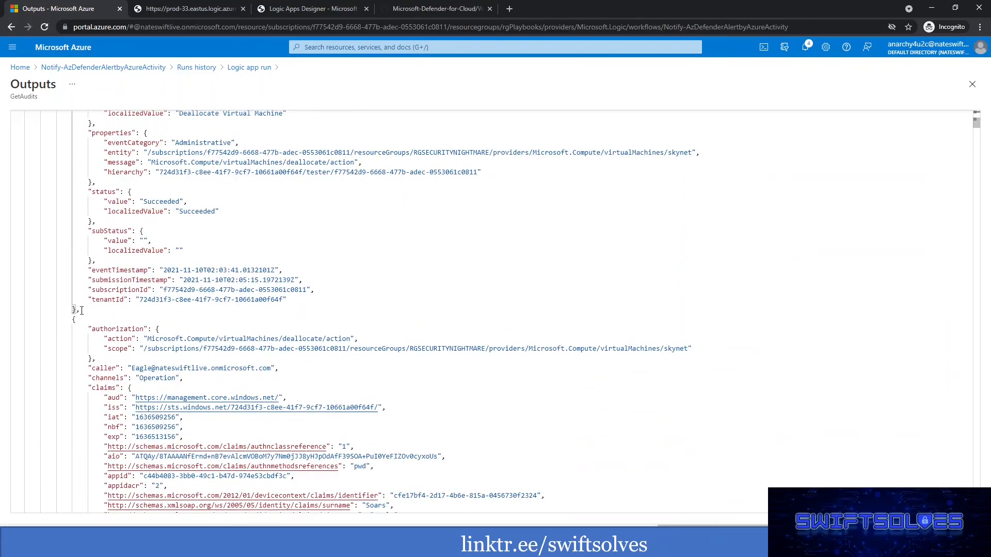
pyautogui.scroll(-13, 80, 306)
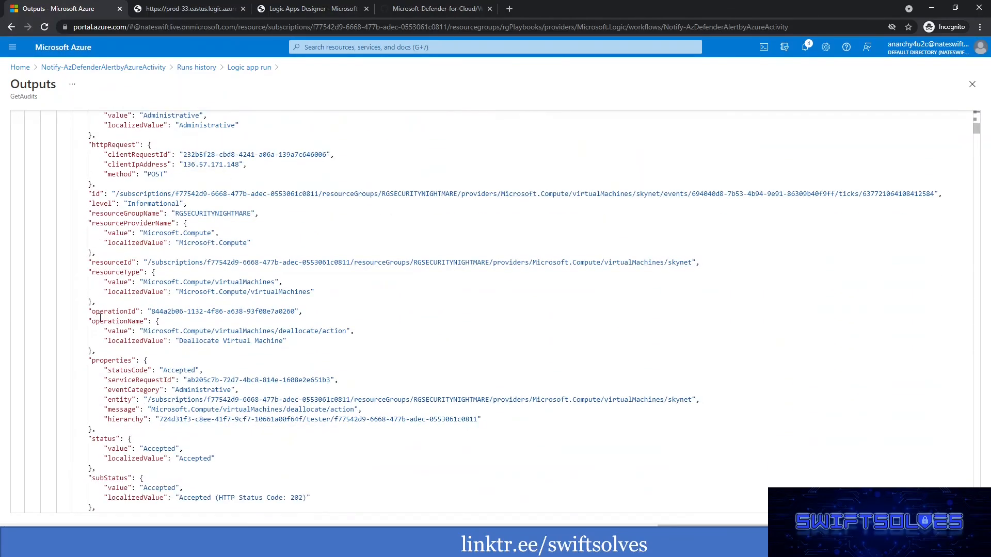
pyautogui.scroll(3, 100, 318)
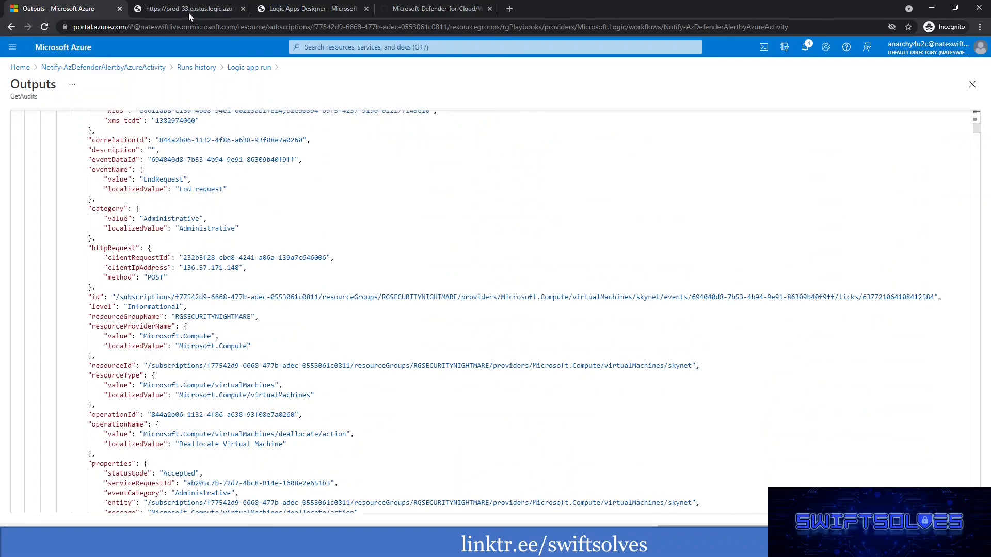
# Insert the finished expression as the For each loop's output selection and save the playbook.
pyautogui.click(309, 9)
pyautogui.click(767, 449)
pyautogui.click(28, 114)
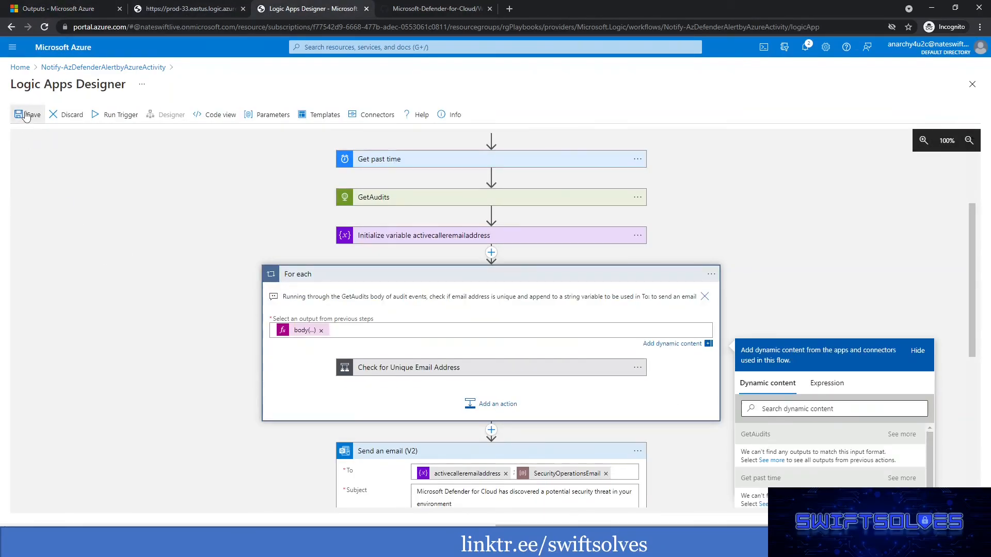
# Resubmit the failed 11/9/2021, 11:05 PM run of the playbook, refresh the runs history and open the new run.
pyautogui.click(77, 8)
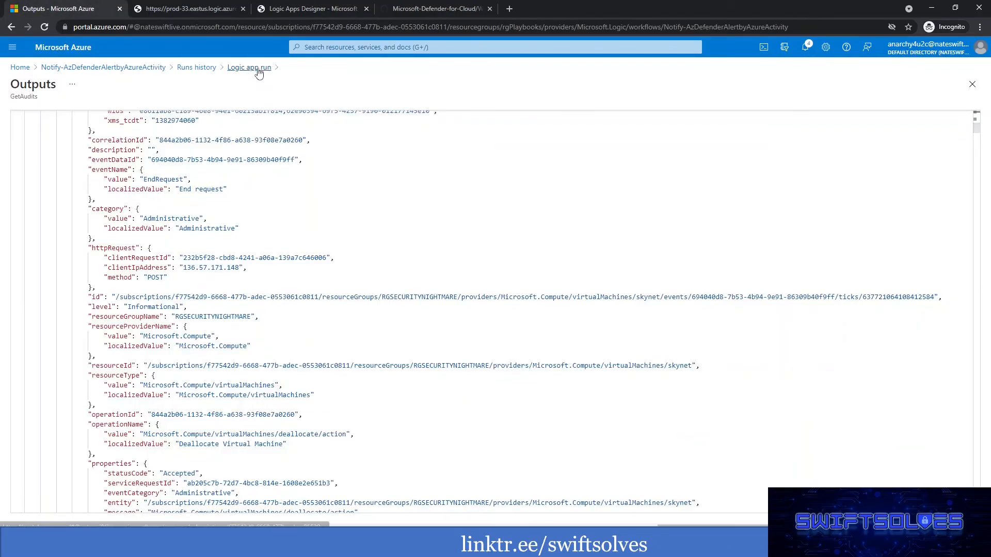
pyautogui.click(249, 67)
pyautogui.click(251, 114)
pyautogui.click(194, 172)
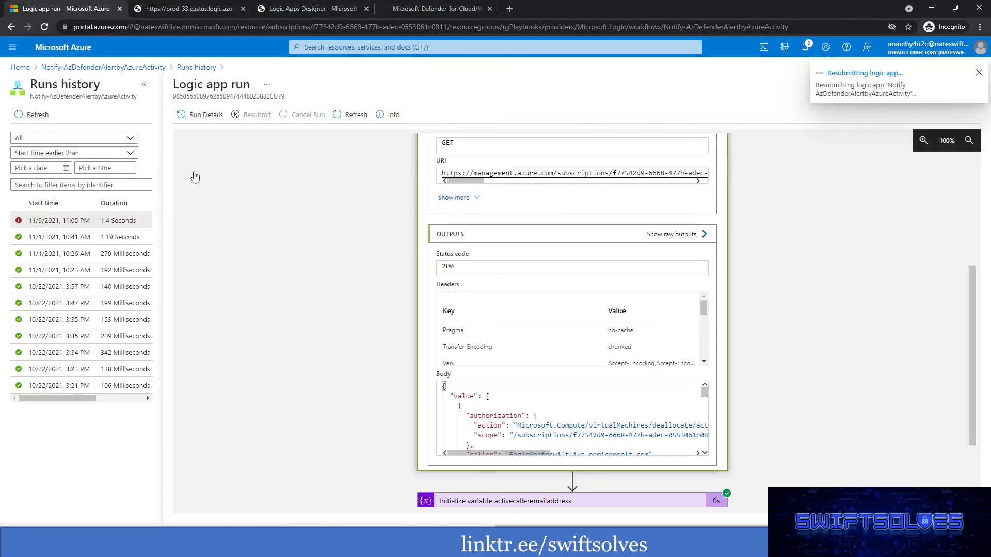
pyautogui.click(42, 117)
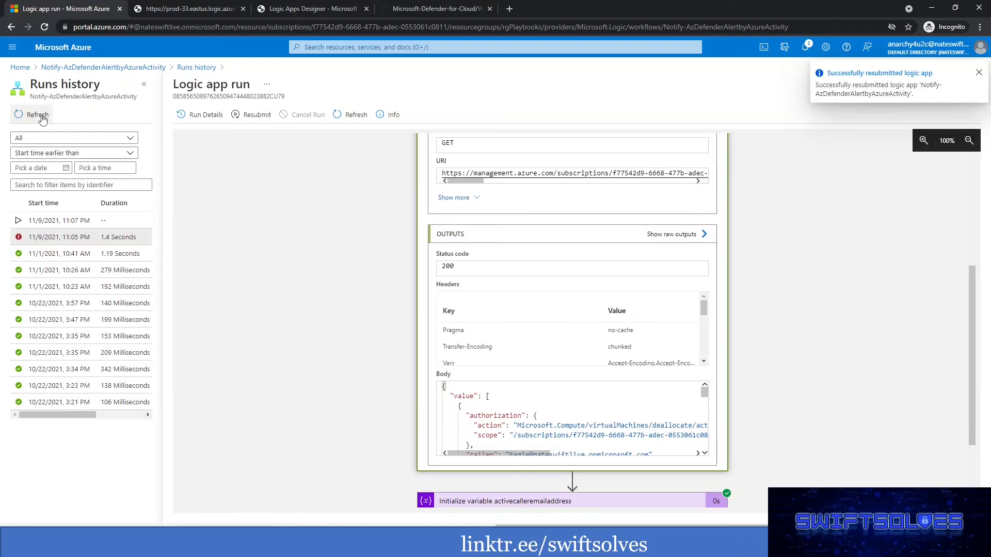
pyautogui.click(51, 222)
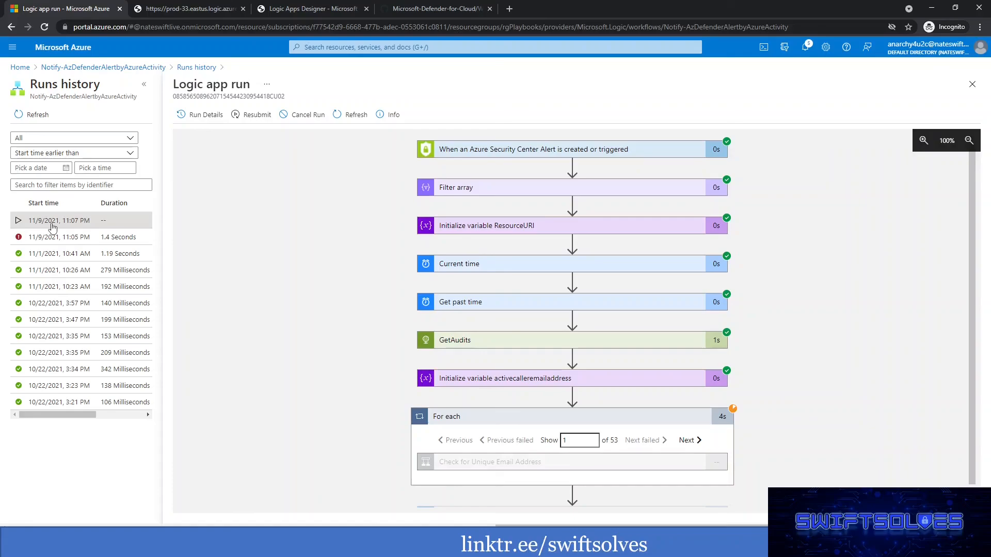
# Examine the details of the GetAudits, Current time and Get past time actions in the new run.
pyautogui.scroll(-1, 498, 272)
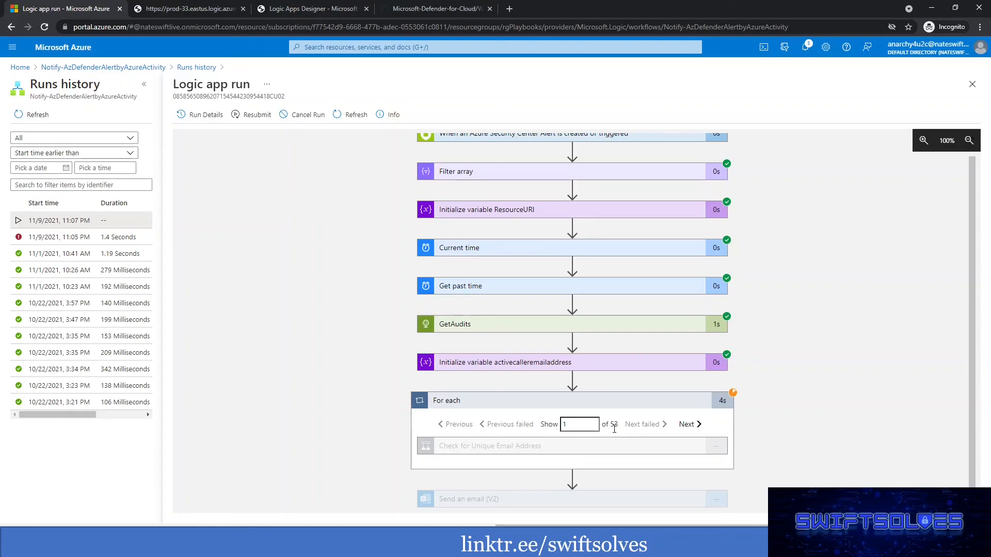
pyautogui.click(630, 329)
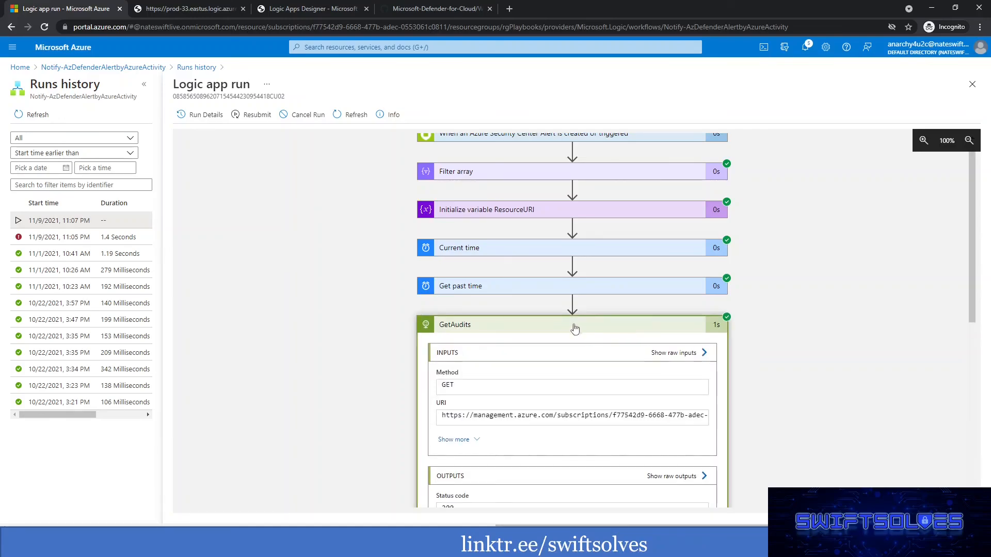
pyautogui.click(488, 252)
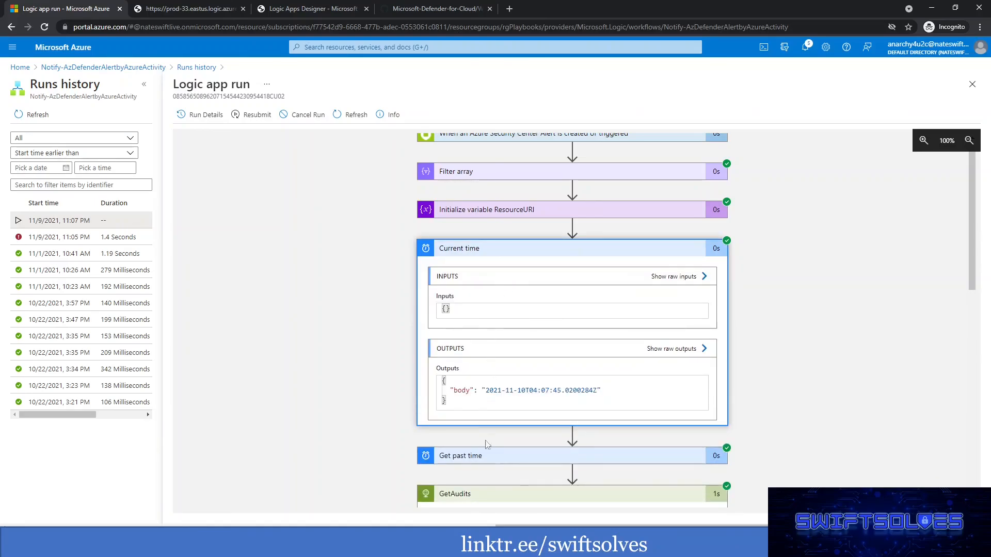
pyautogui.click(480, 459)
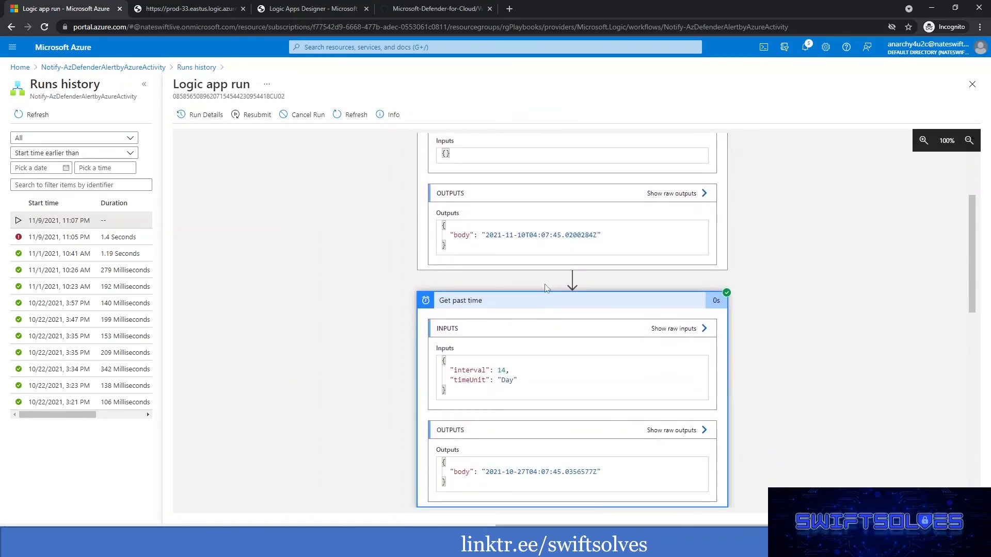
pyautogui.scroll(-7, 508, 372)
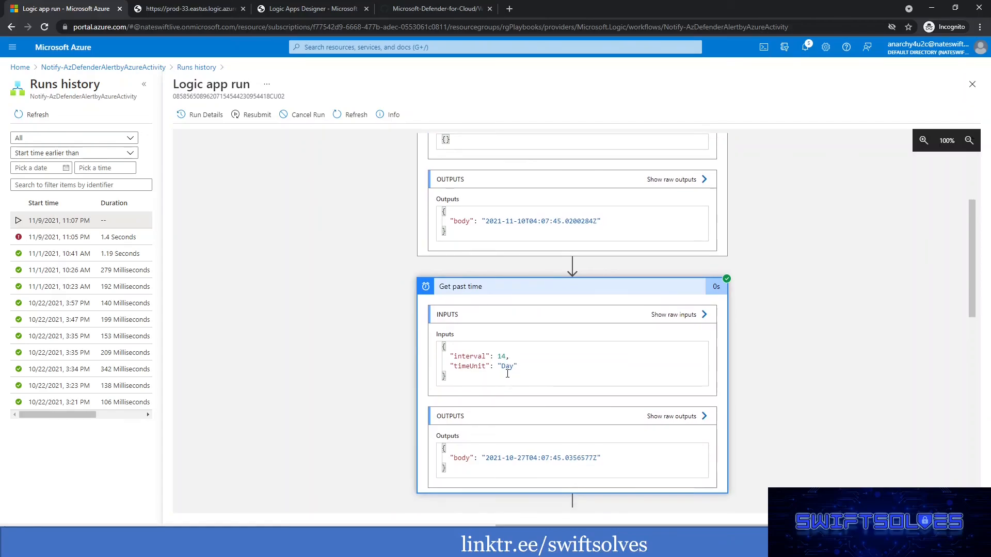
pyautogui.scroll(-6, 508, 377)
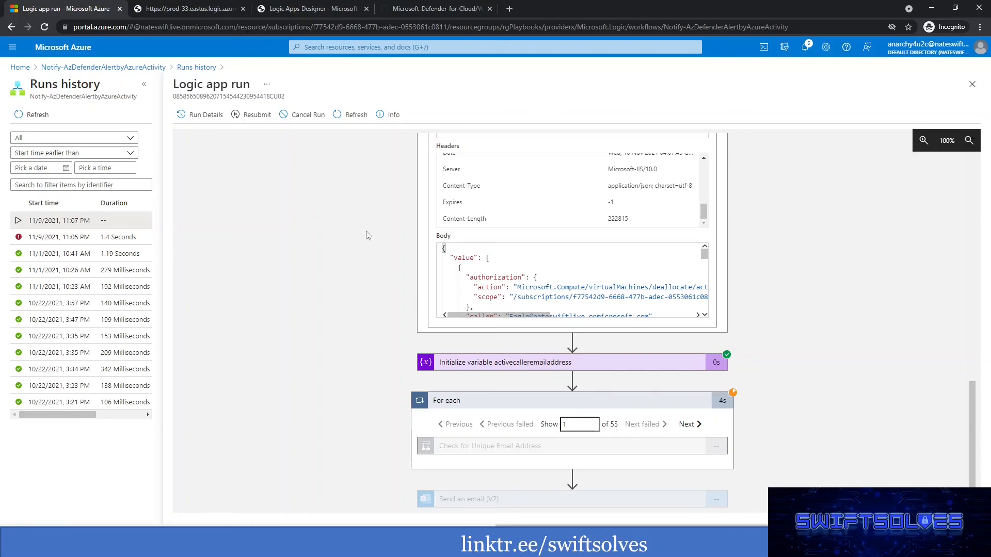
# Refresh the run and runs history, and inspect the Check for Unique Email Address condition with its Append to string variable action.
pyautogui.click(345, 116)
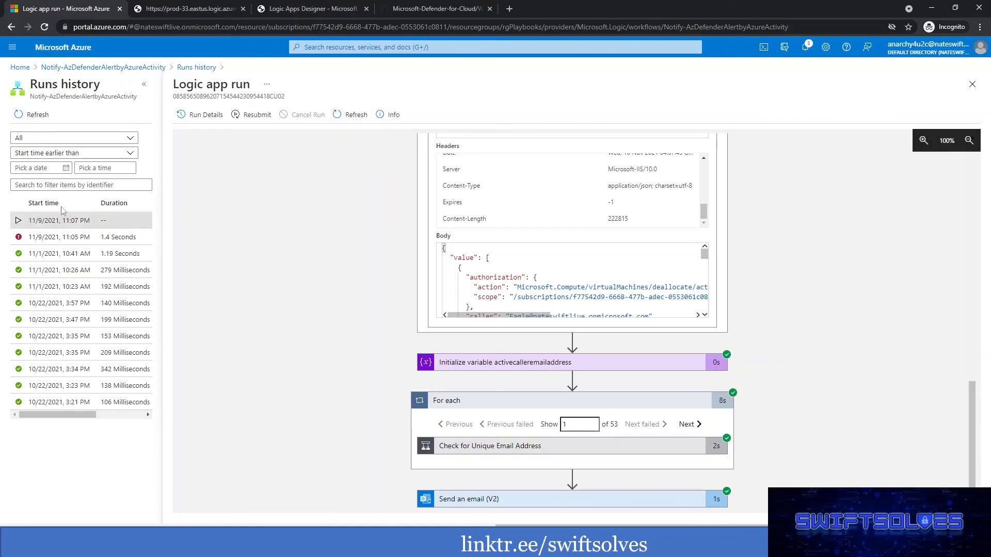
pyautogui.click(35, 120)
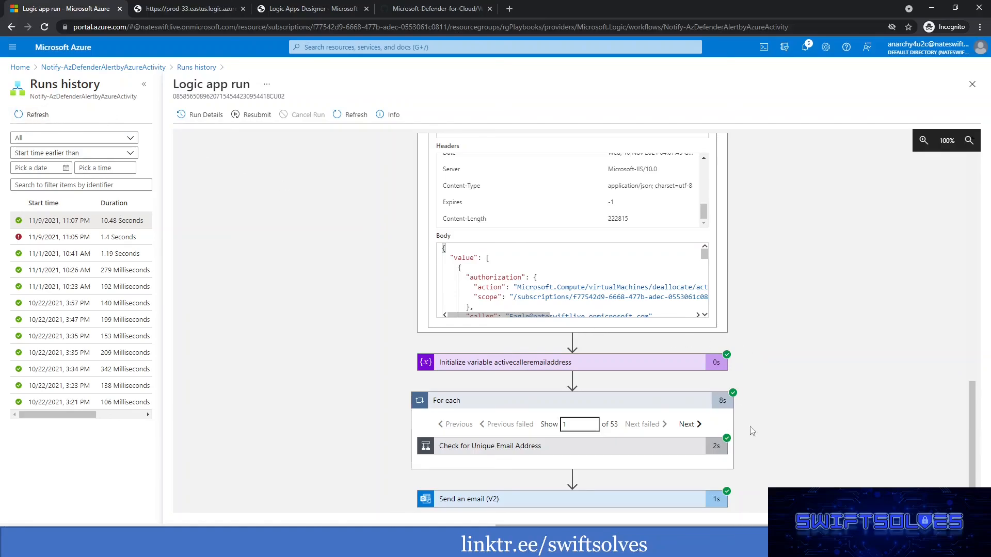
pyautogui.click(479, 447)
pyautogui.scroll(-2, 464, 322)
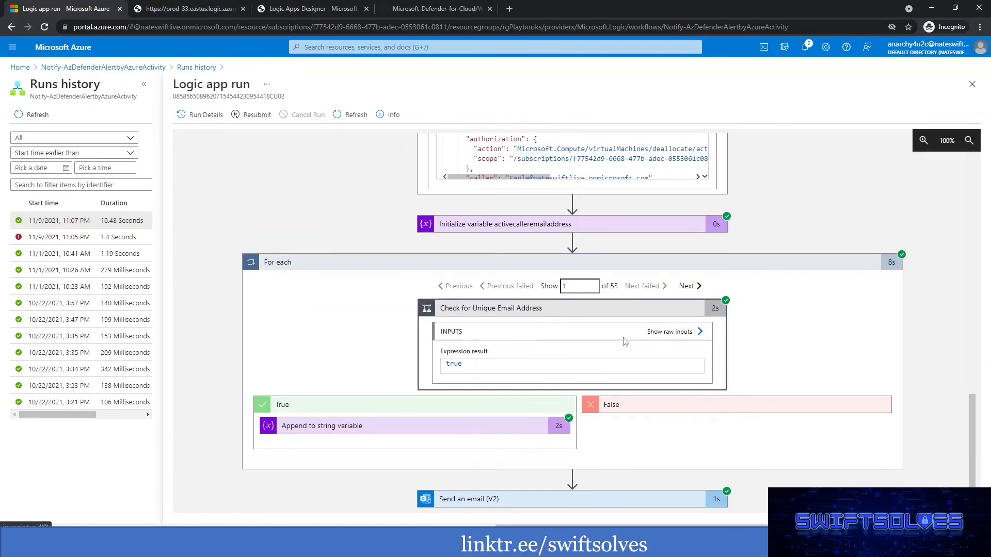
pyautogui.click(408, 426)
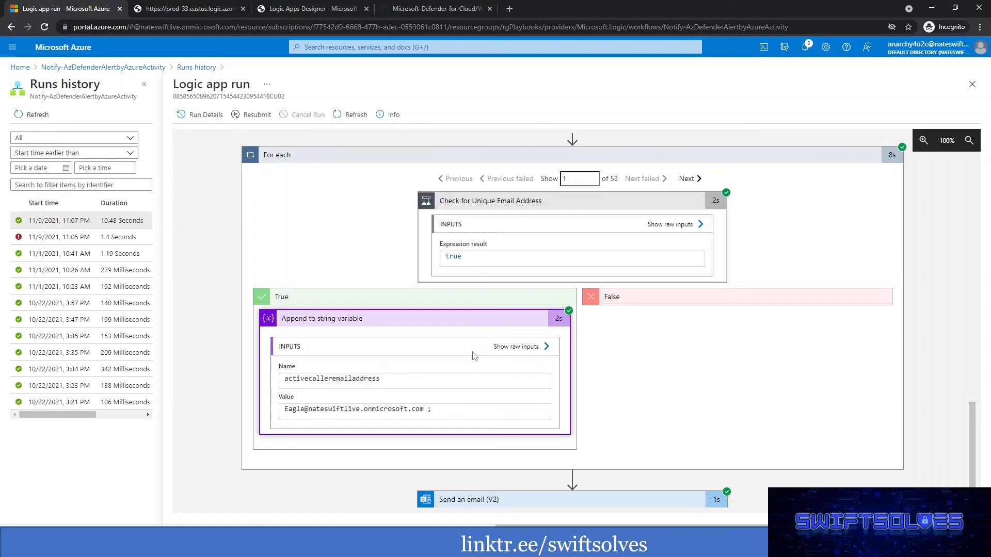
# Step through further For each iterations to check the appended caller addresses, and inspect the inputs of Send an email (V2).
pyautogui.click(690, 182)
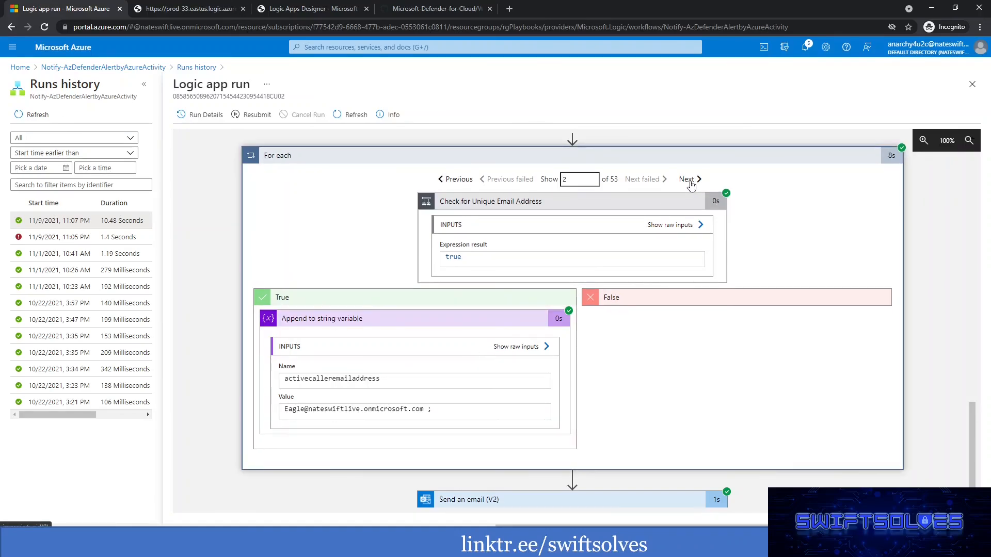
pyautogui.click(690, 181)
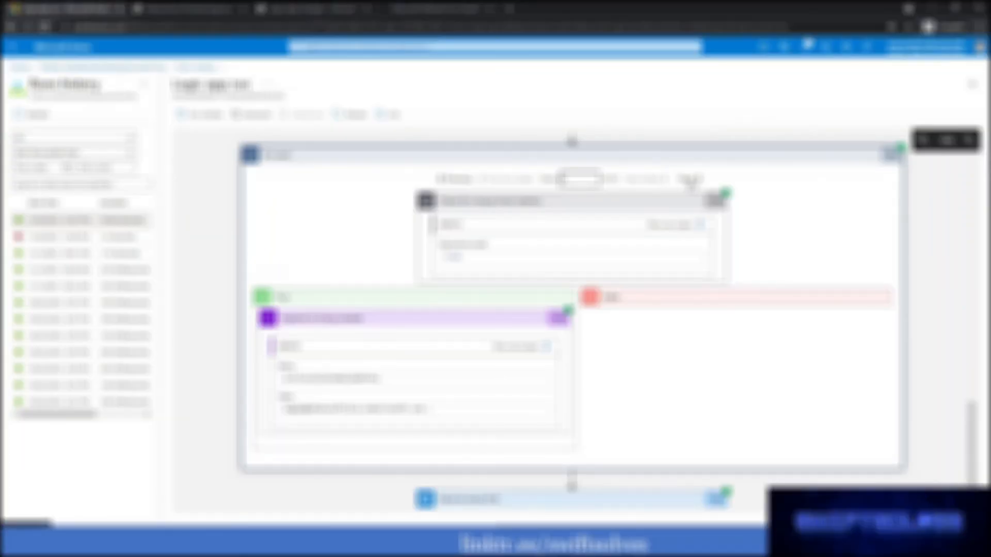
pyautogui.click(691, 181)
pyautogui.click(695, 182)
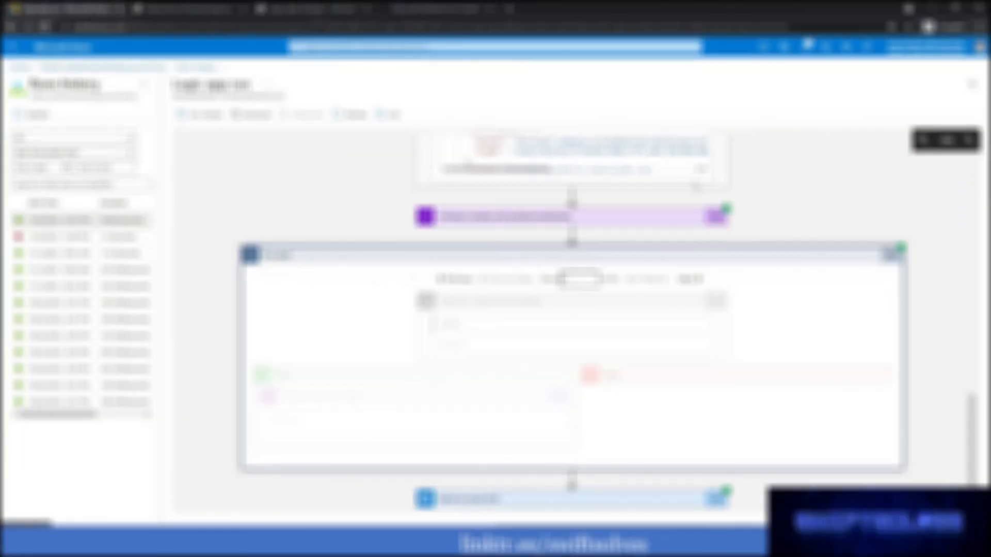
pyautogui.click(695, 181)
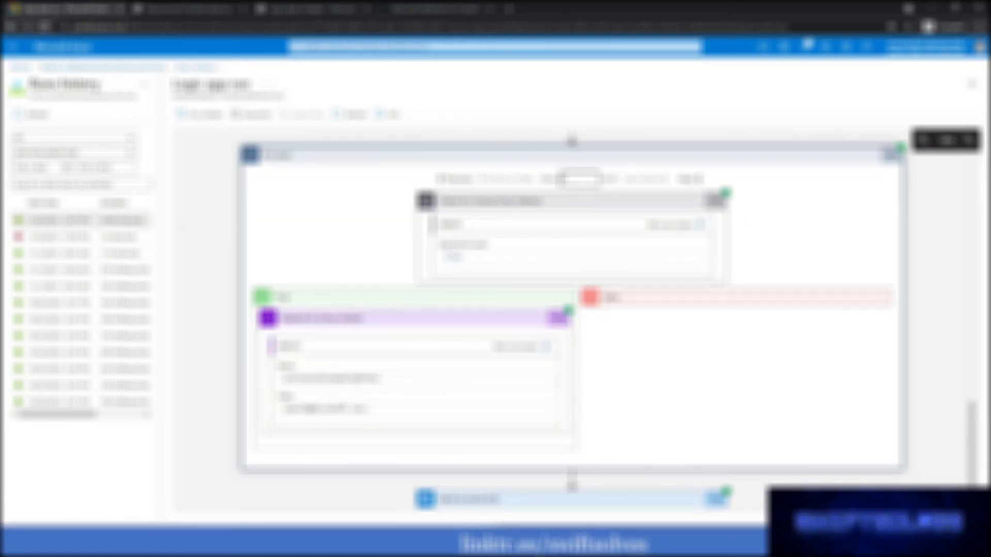
pyautogui.click(512, 502)
pyautogui.scroll(-3, 393, 372)
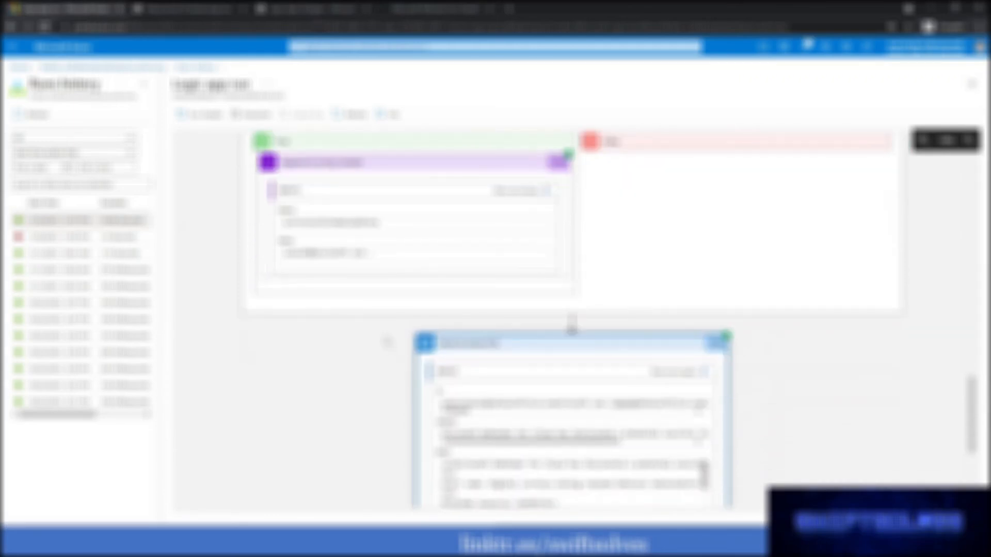
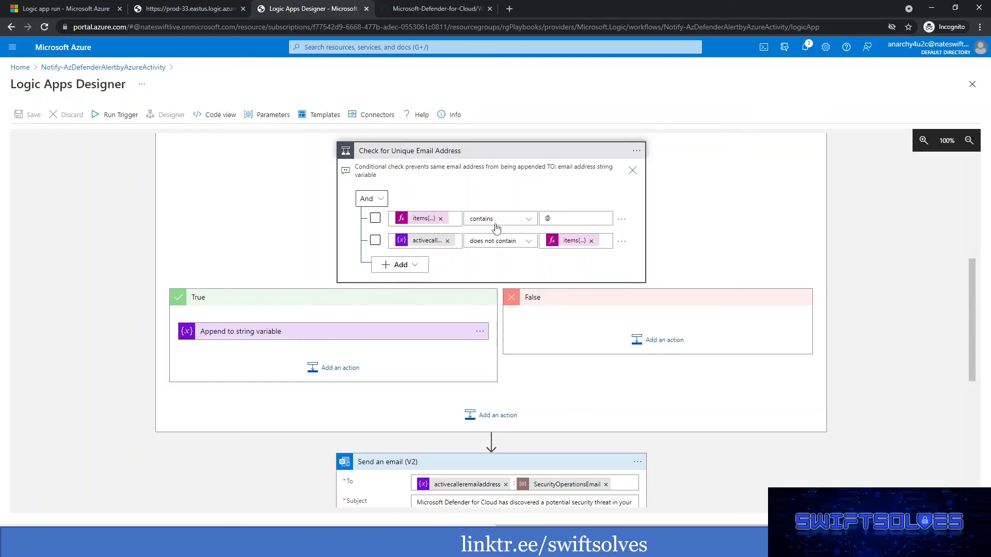
# Remove the space before the semicolon in the Append to string variable value and save the playbook.
pyautogui.click(558, 219)
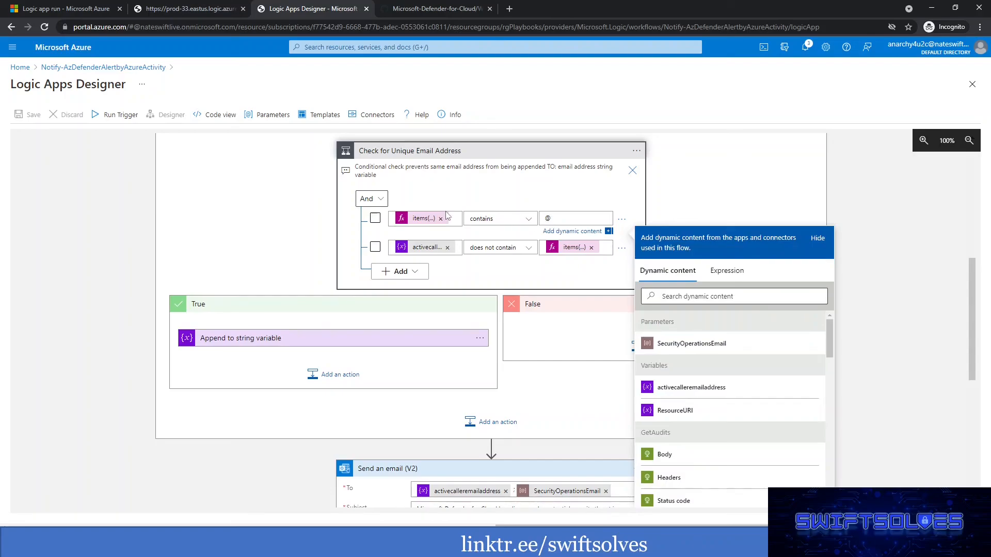
pyautogui.click(302, 203)
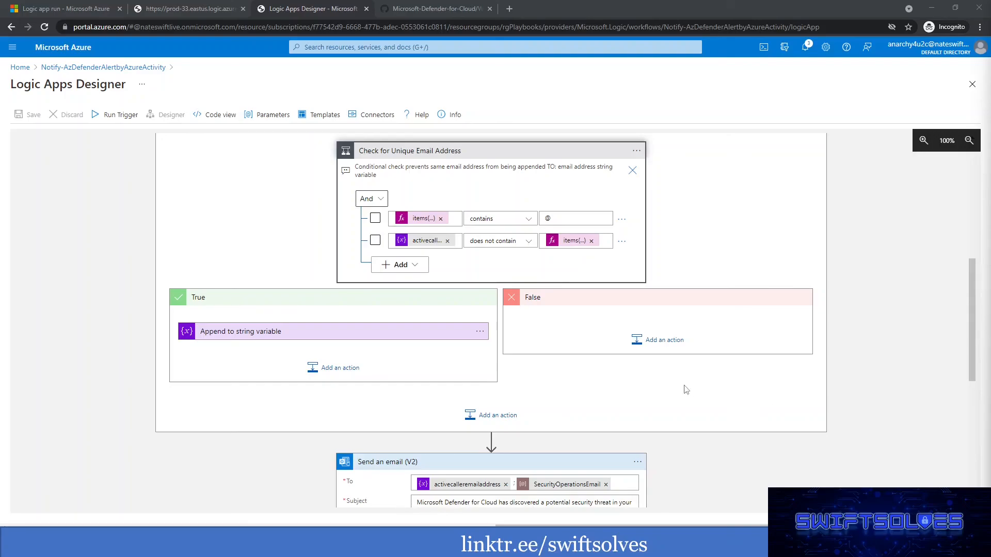
pyautogui.click(354, 331)
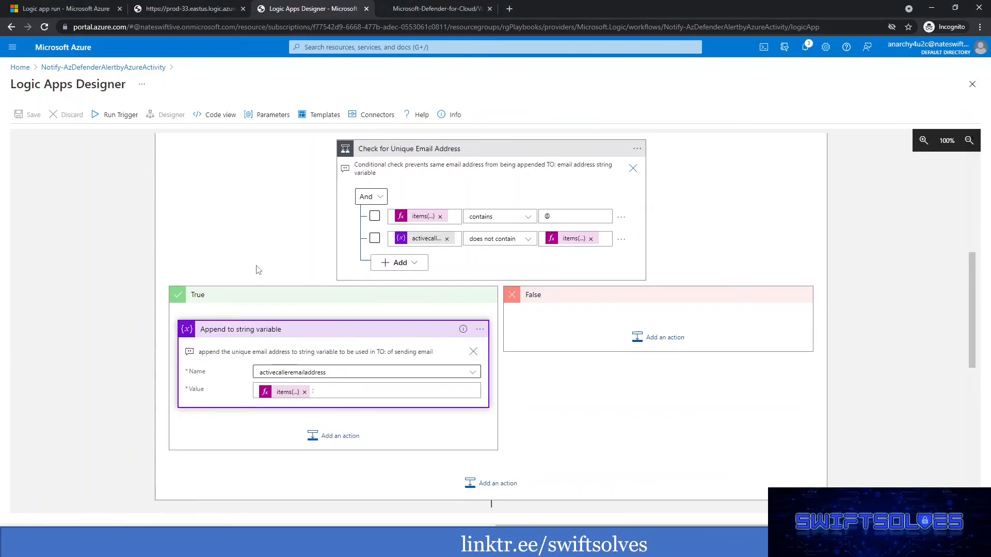
pyautogui.scroll(-2, 258, 269)
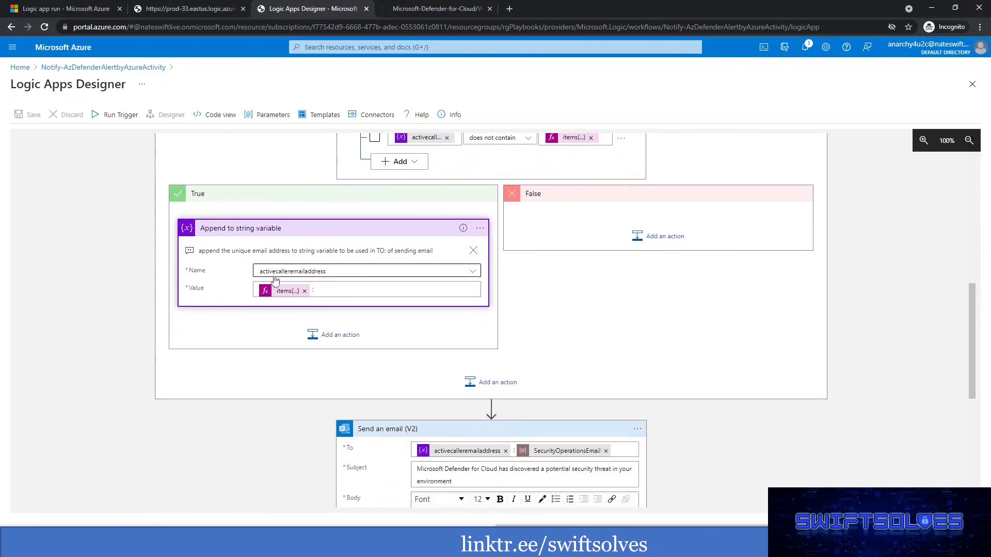
pyautogui.click(322, 290)
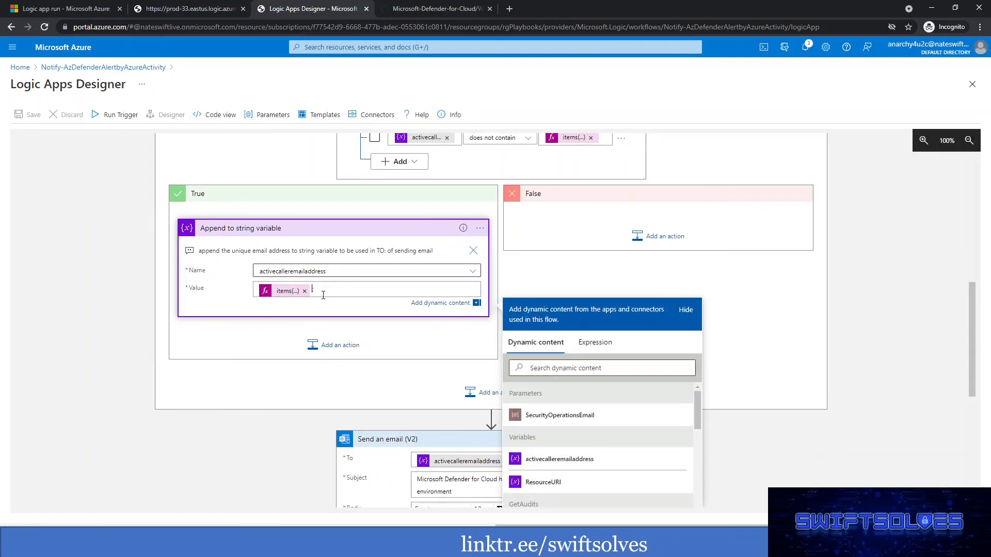
pyautogui.press('Left')
pyautogui.click(176, 334)
pyautogui.click(26, 114)
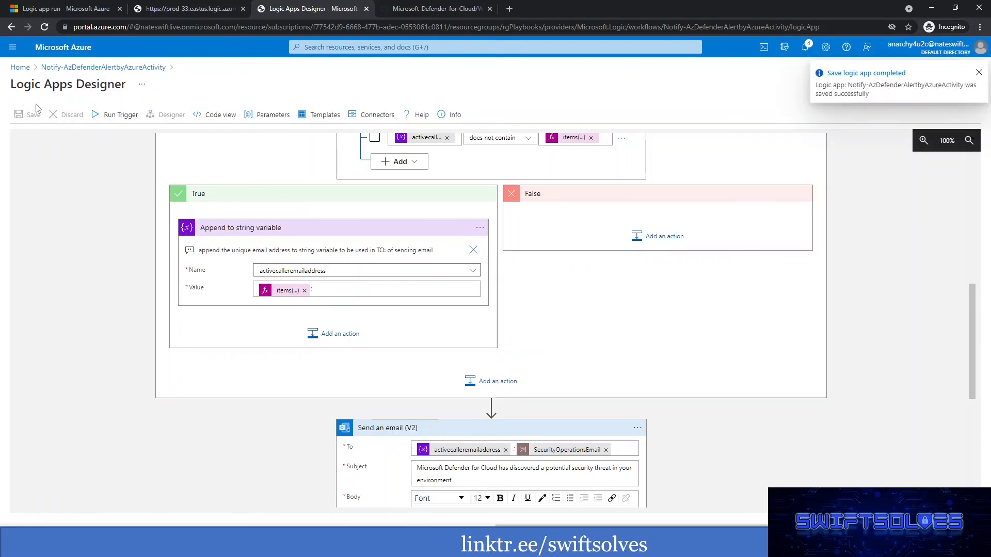
# Resubmit the 11/9/2021, 11:07 PM run, refresh the runs history, and open the new run to update its status.
pyautogui.click(72, 8)
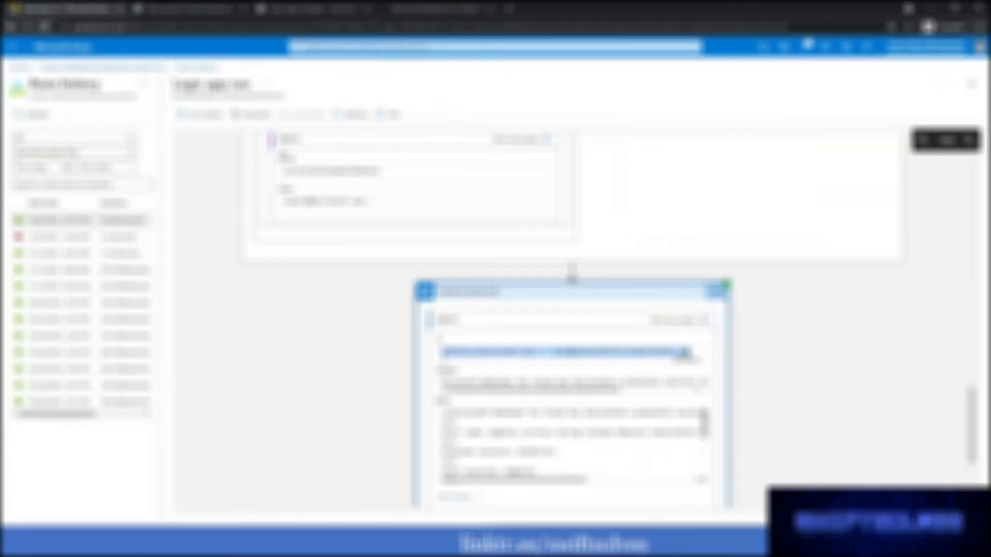
pyautogui.click(253, 115)
pyautogui.click(208, 170)
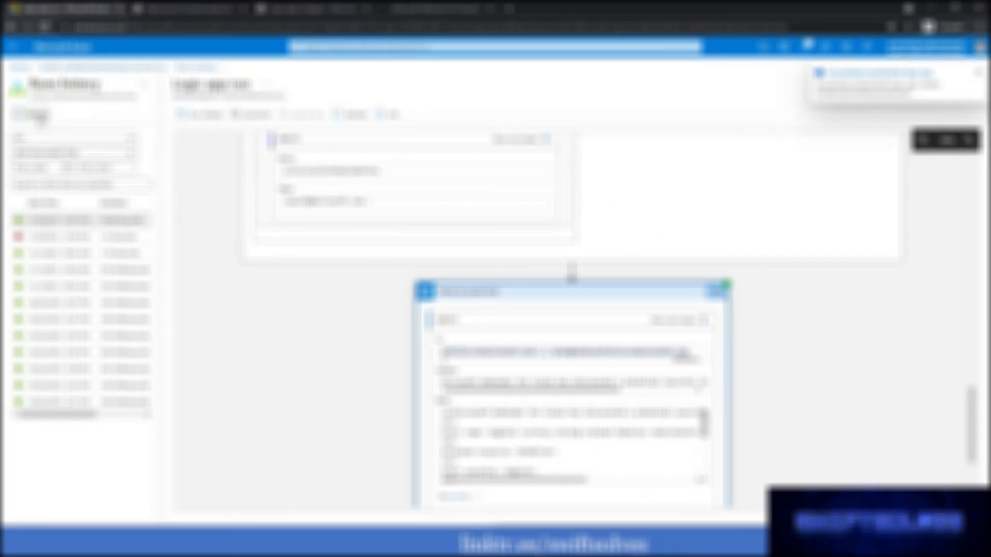
pyautogui.click(40, 115)
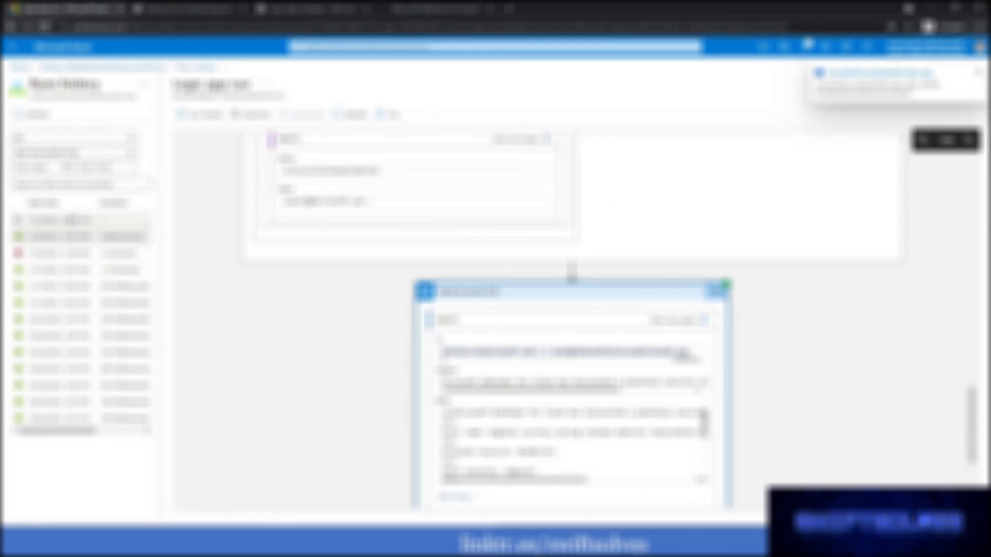
pyautogui.click(70, 221)
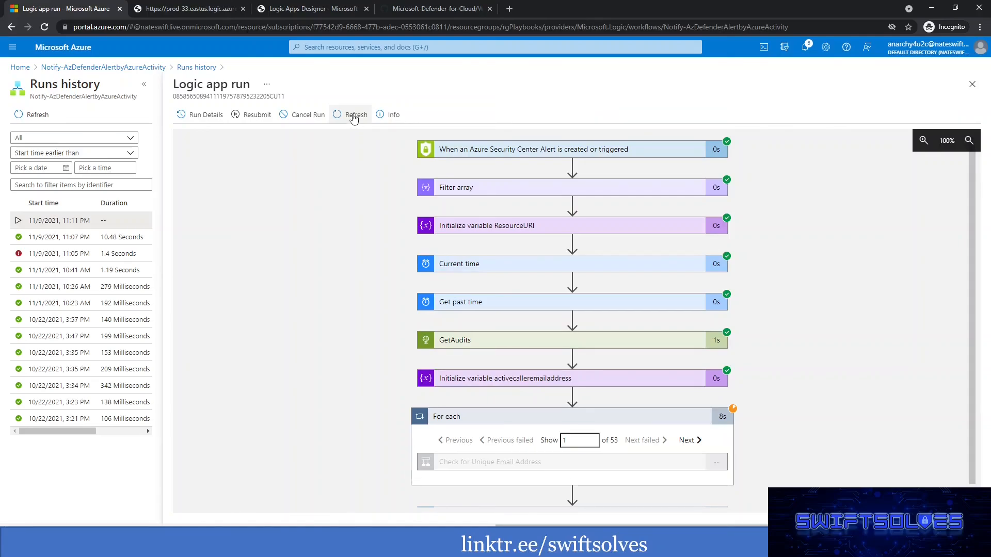
pyautogui.scroll(-1, 627, 285)
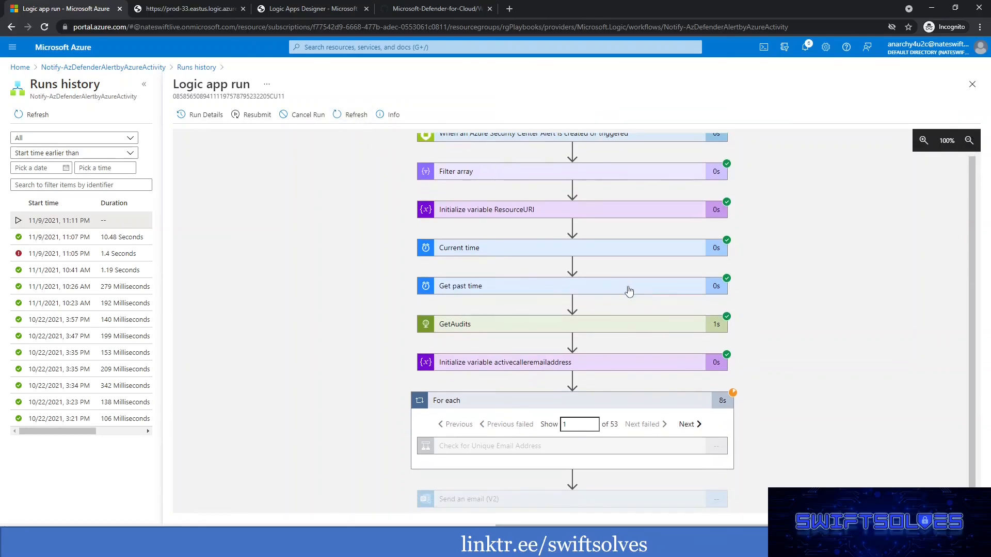
pyautogui.click(351, 117)
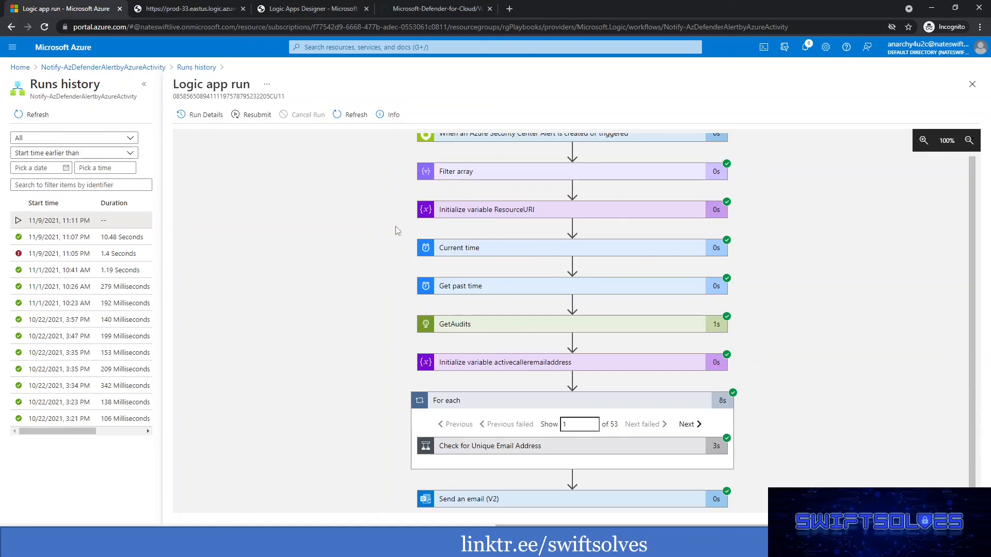
# Inspect the first For each iteration's Check for Unique Email Address condition and its Append to string variable inputs.
pyautogui.click(529, 446)
pyautogui.scroll(-1, 363, 332)
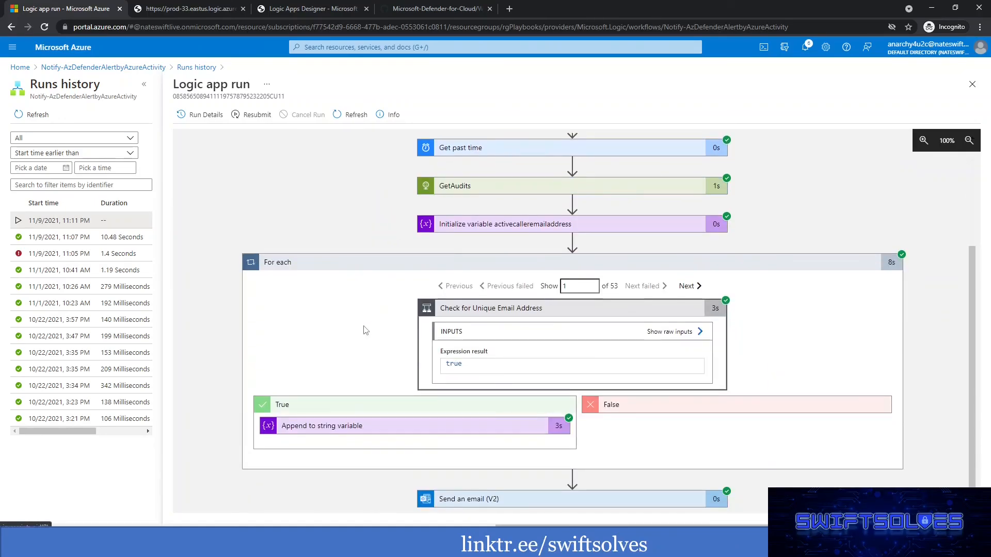
pyautogui.click(418, 426)
pyautogui.scroll(-2, 342, 311)
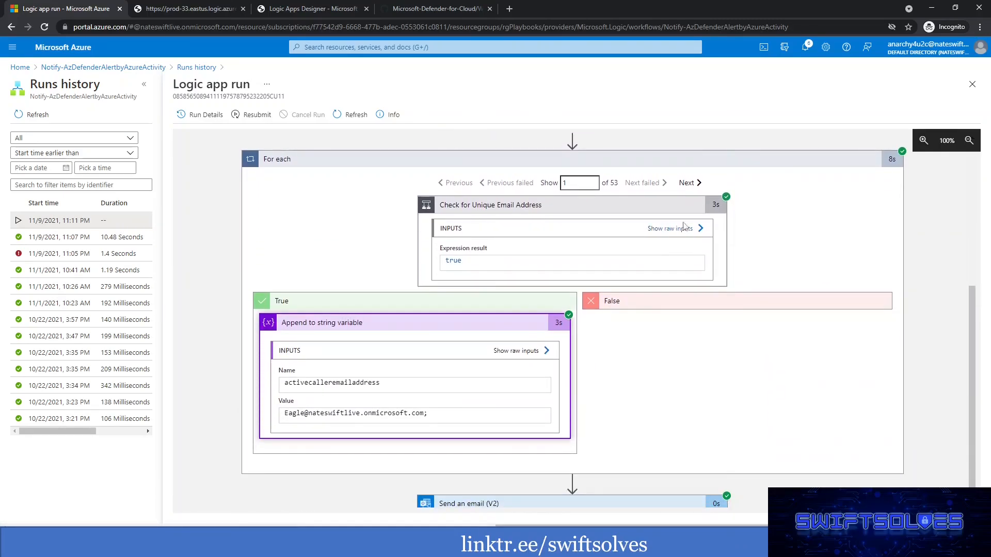
# Step through the following For each iterations to compare the appended addresses, and view the condition's raw inputs.
pyautogui.click(686, 187)
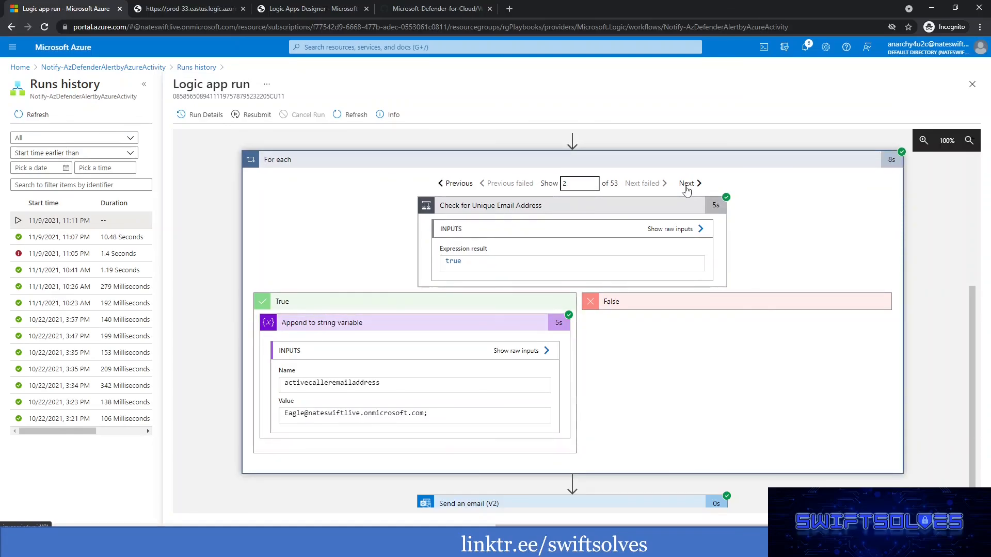
pyautogui.click(686, 187)
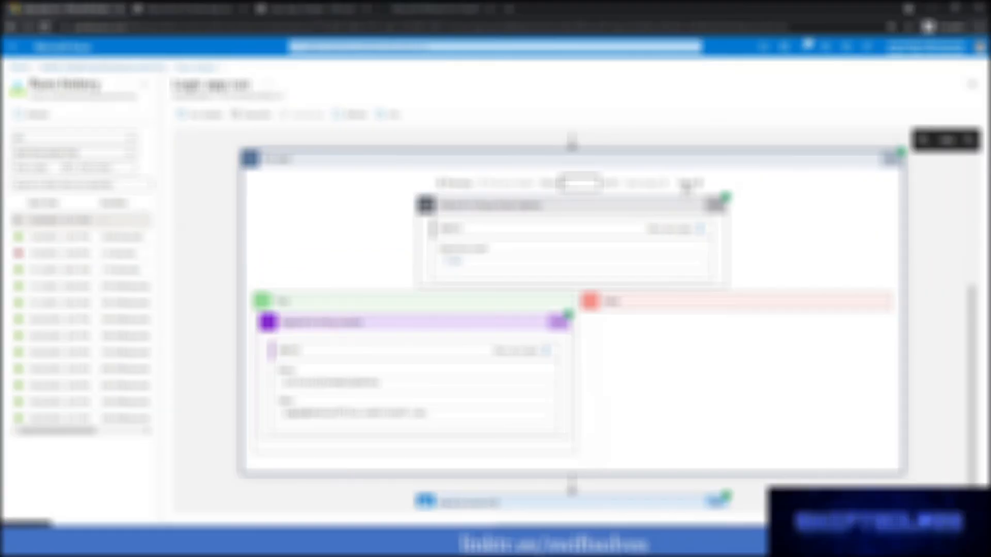
pyautogui.click(686, 187)
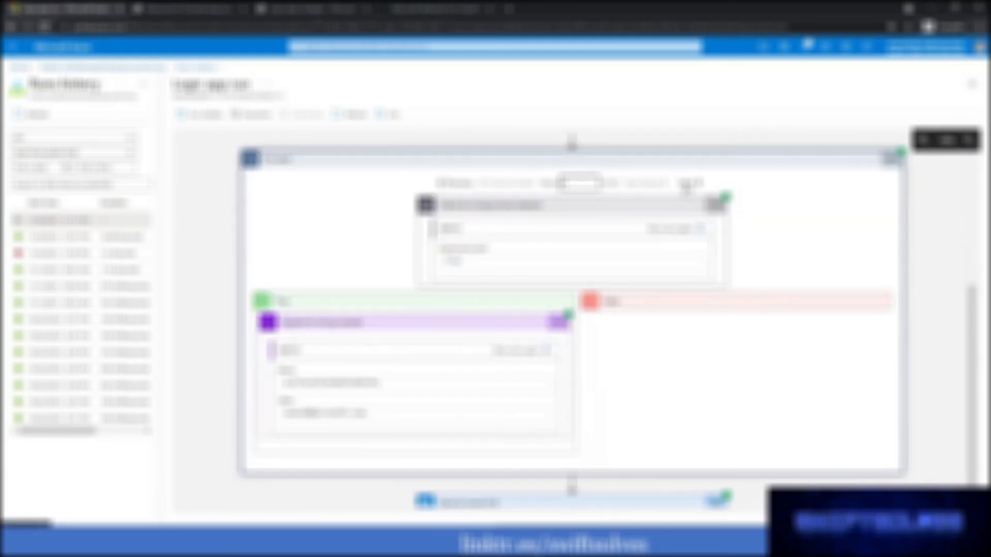
pyautogui.click(686, 187)
pyautogui.click(686, 187)
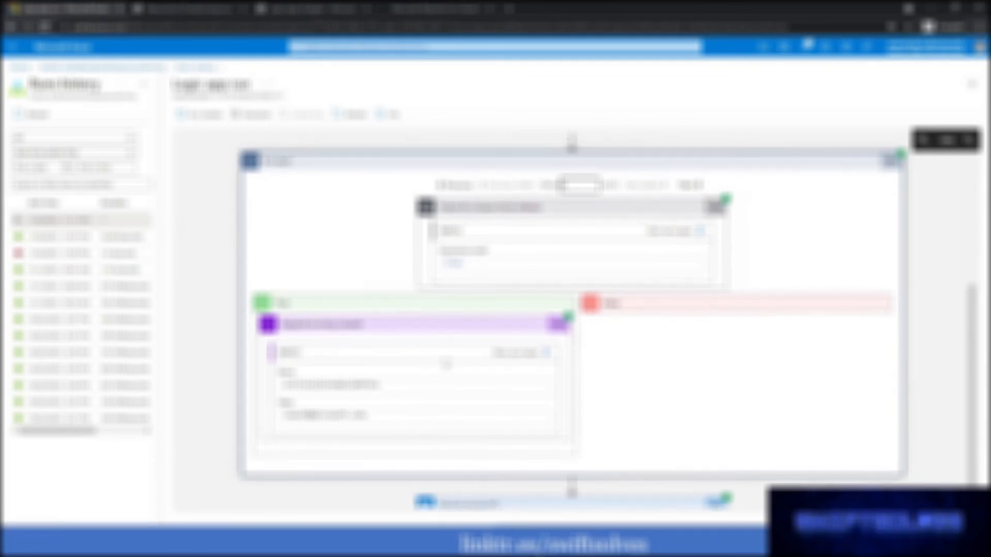
pyautogui.click(659, 279)
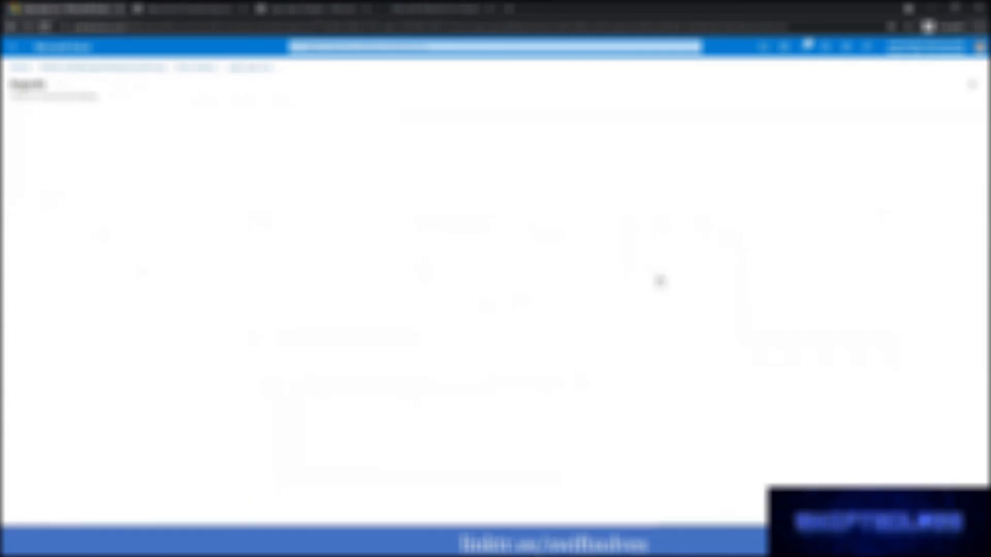
pyautogui.click(259, 68)
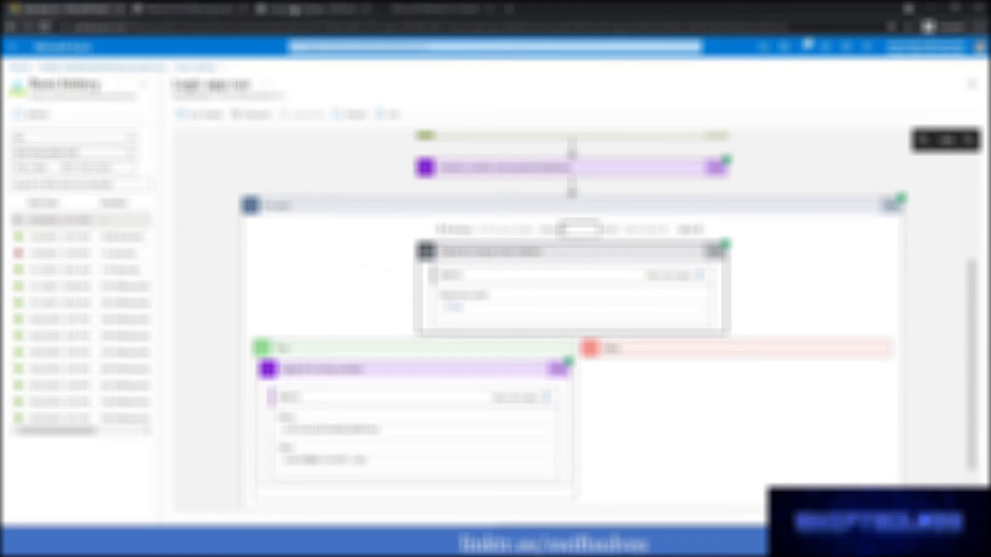
# Review the For each loop's run-after conditions for Initialize variable activecalleremailaddress in the Logic Apps Designer.
pyautogui.click(291, 8)
pyautogui.scroll(3, 590, 315)
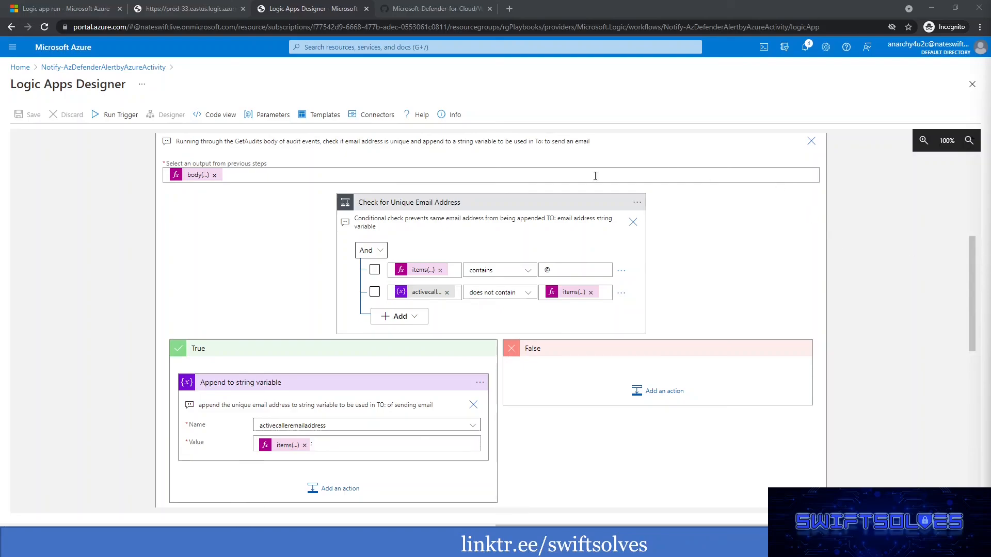
pyautogui.scroll(1, 596, 176)
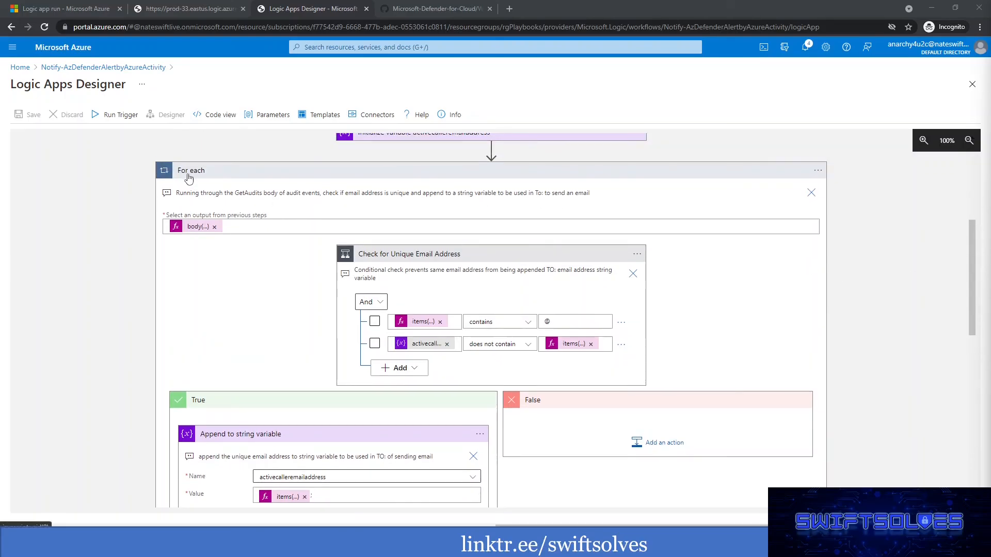
pyautogui.click(818, 173)
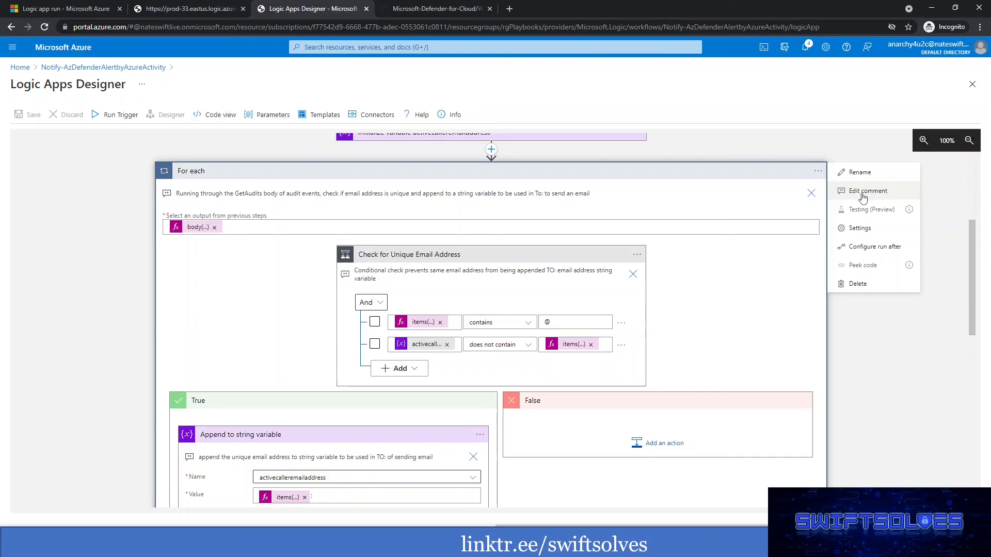
pyautogui.click(856, 251)
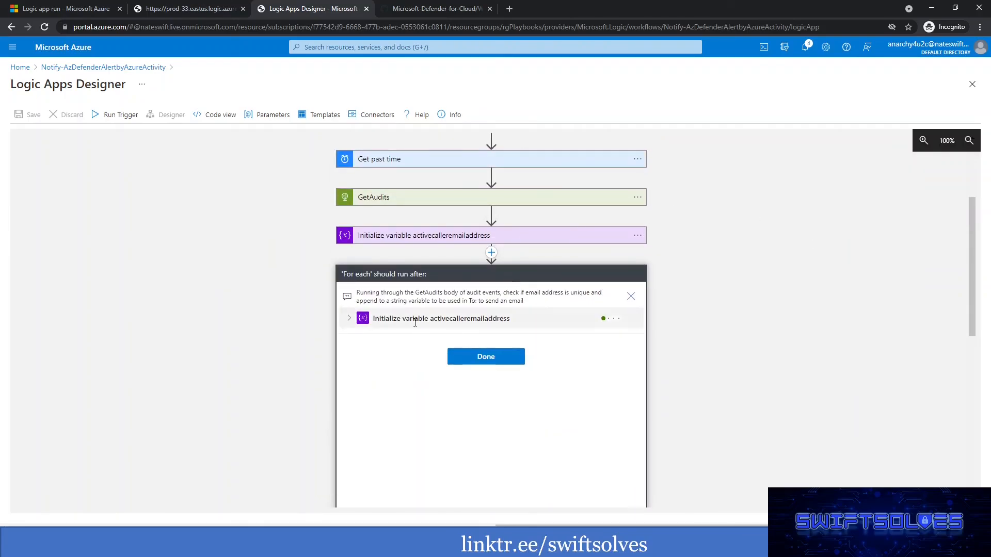
pyautogui.click(350, 319)
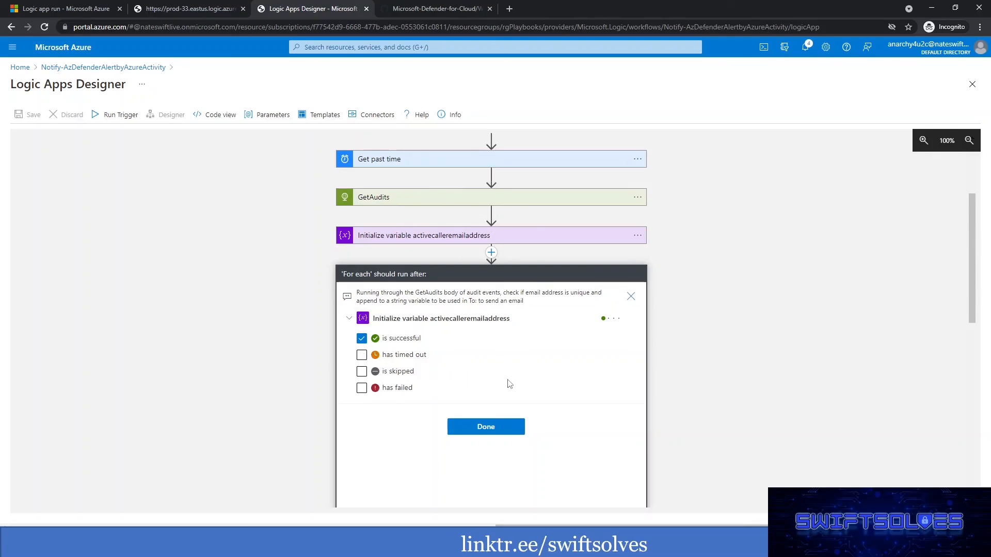
pyautogui.click(494, 436)
# Turn on Concurrency Control for the For each loop with a degree of parallelism of 1, and save the playbook.
pyautogui.click(818, 274)
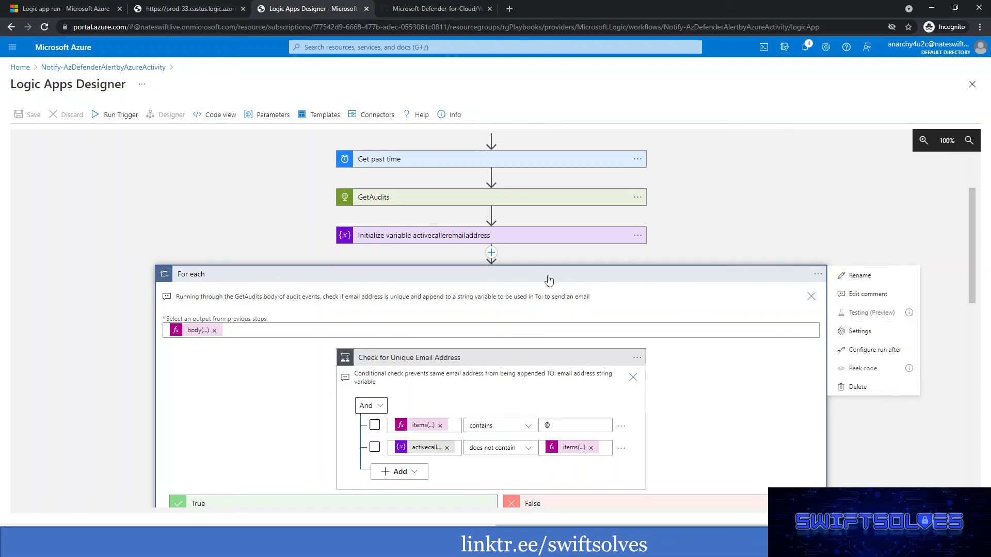
pyautogui.click(860, 337)
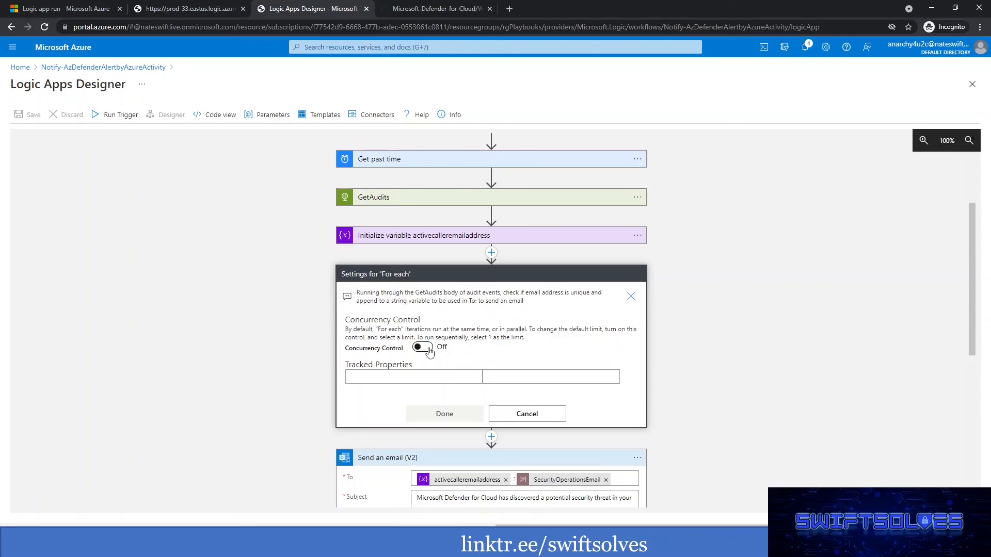
pyautogui.click(422, 348)
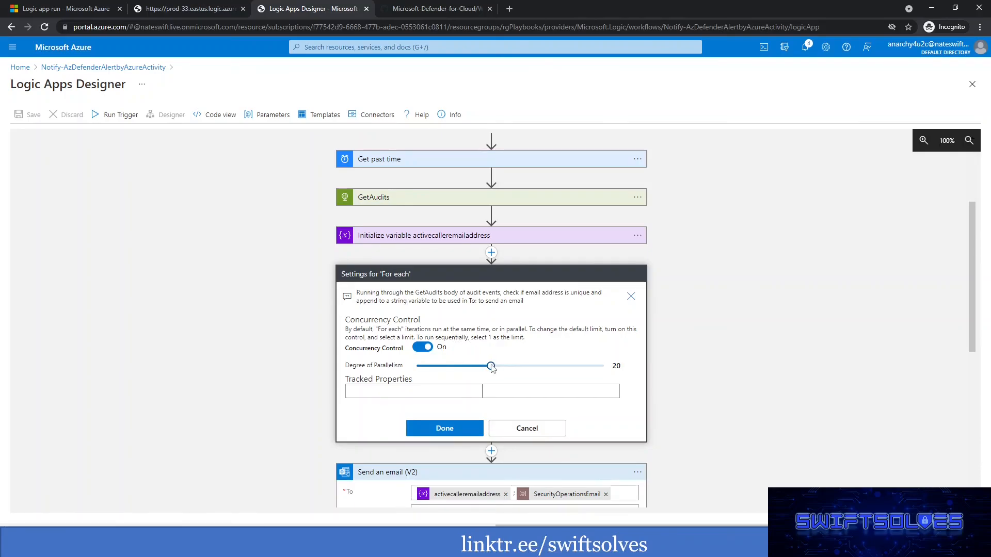
pyautogui.moveTo(488, 367); pyautogui.dragTo(375, 375)
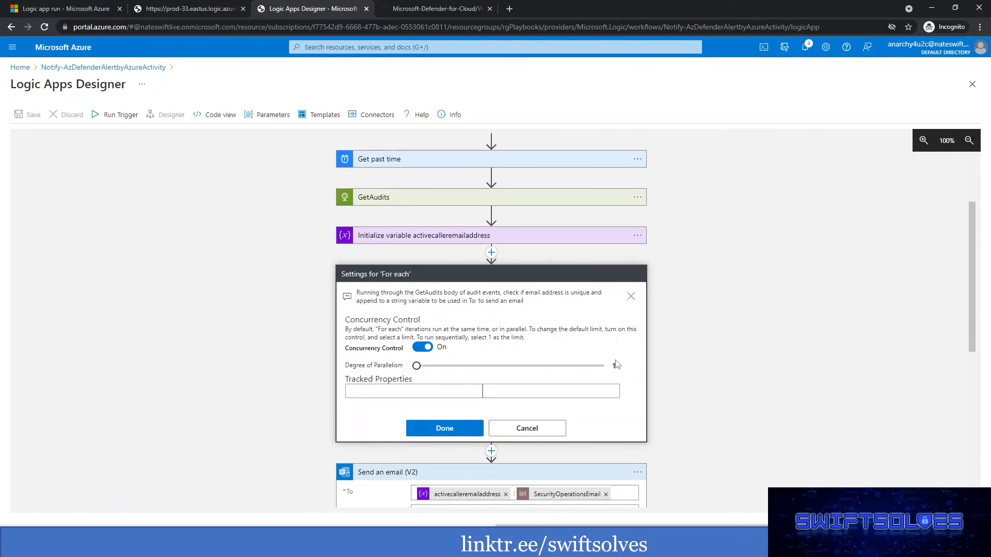
pyautogui.click(442, 428)
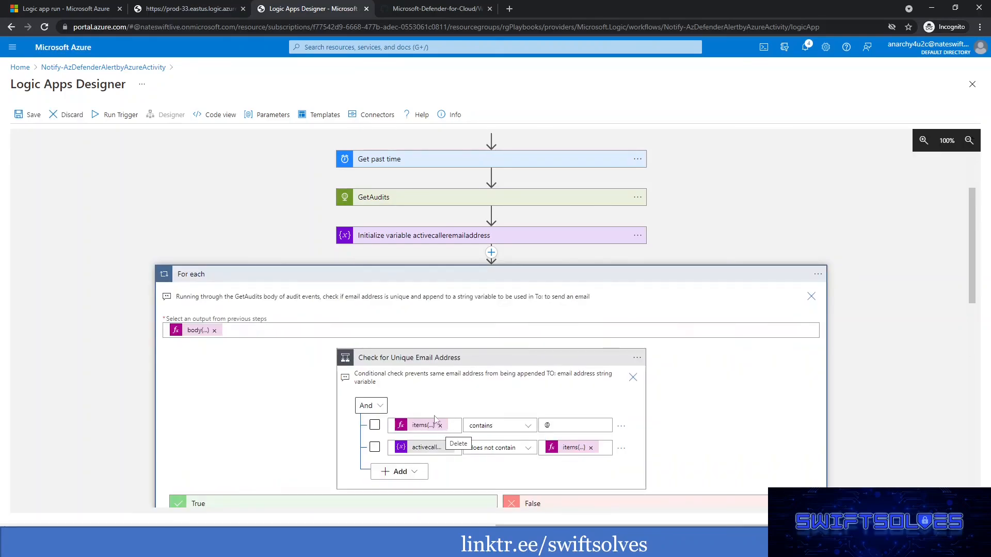
pyautogui.click(30, 117)
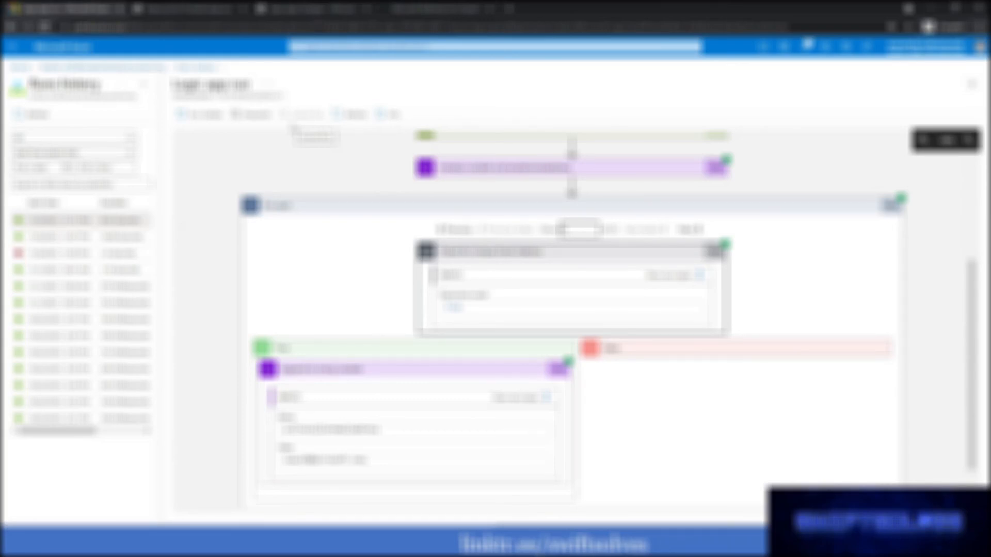
# Resubmit the 11/9/2021, 11:11 PM run, refresh the runs history, and open the new run, updating it until it completes.
pyautogui.click(250, 114)
pyautogui.click(199, 173)
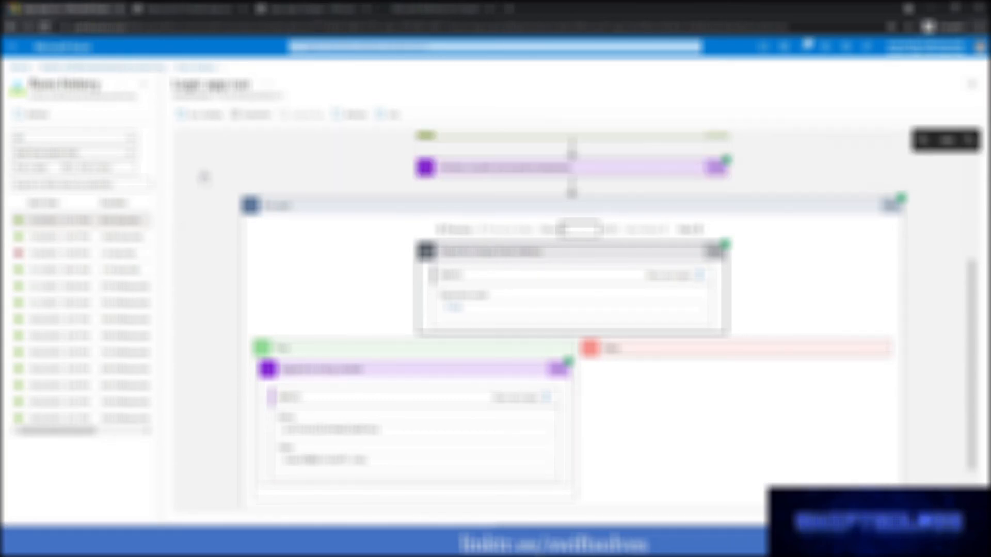
pyautogui.click(39, 115)
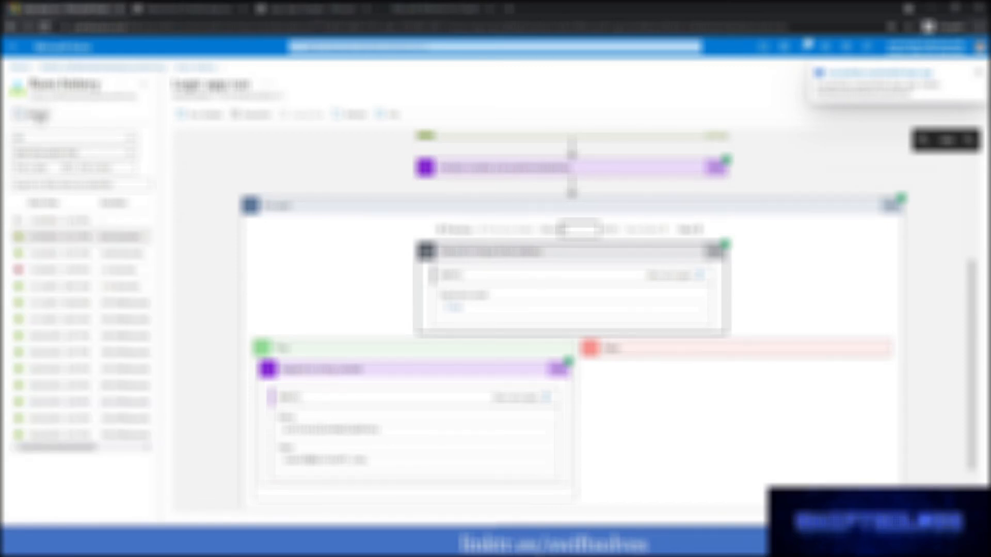
pyautogui.click(51, 220)
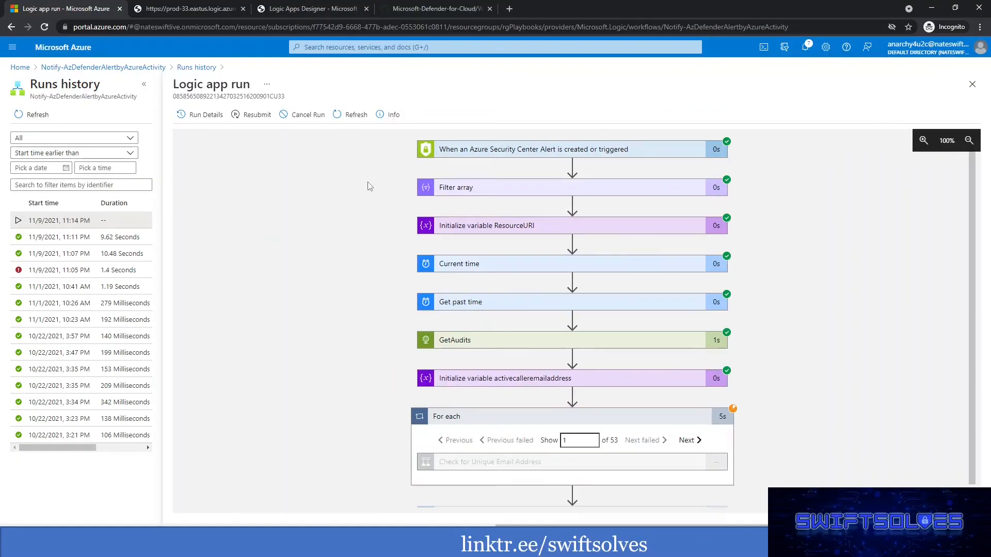
pyautogui.click(353, 122)
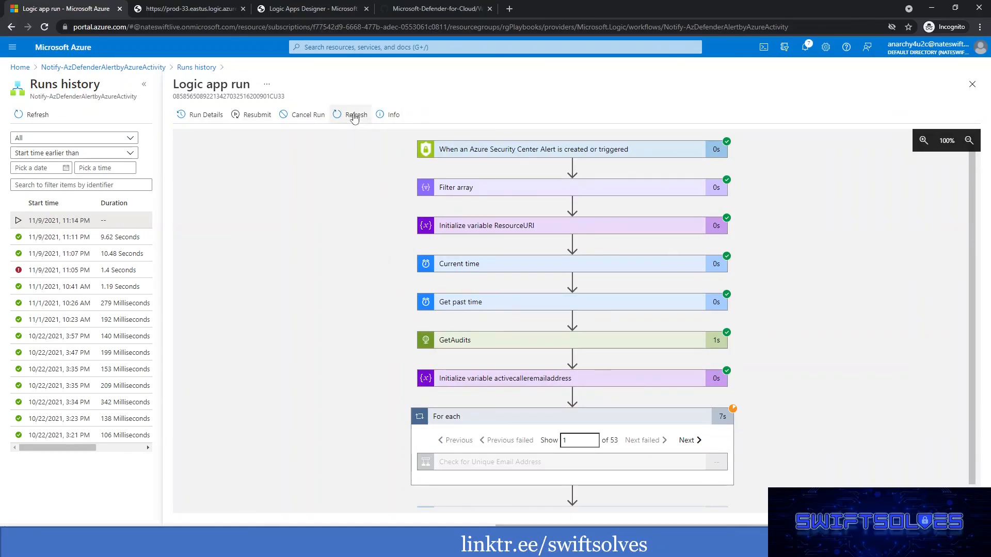
pyautogui.click(354, 117)
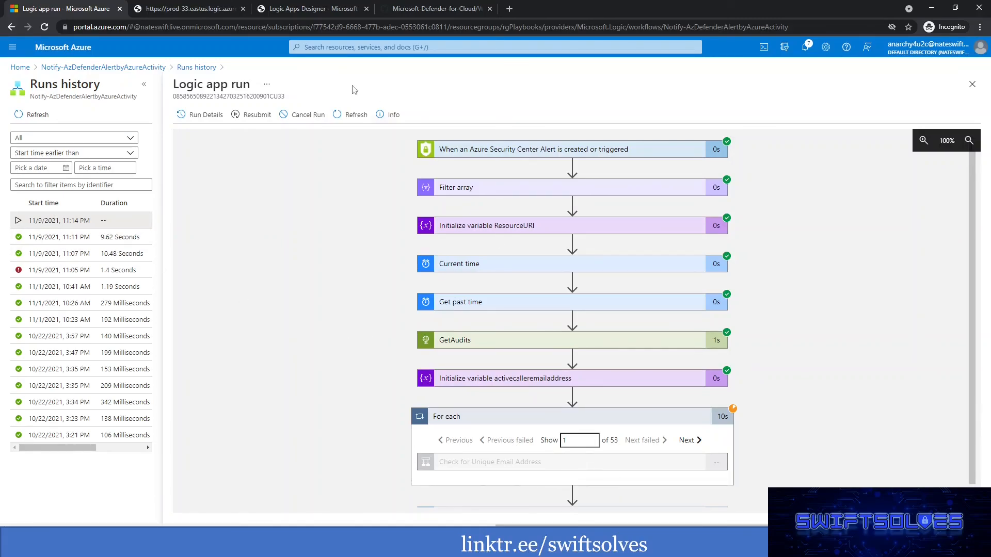
pyautogui.click(345, 120)
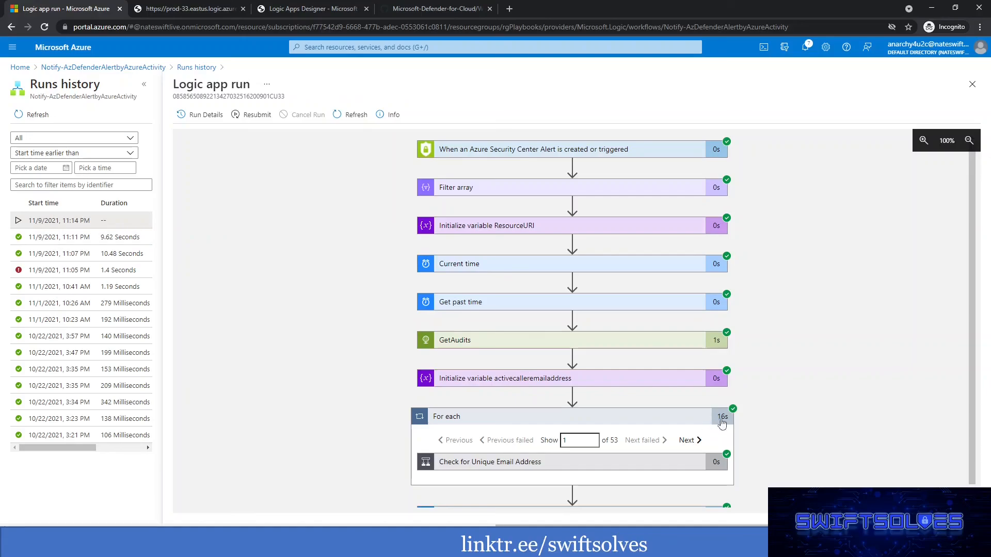
# Expand the Check for Unique Email Address condition and Send an email (V2) in the resubmitted run, and inspect the email's recipients.
pyautogui.scroll(-1, 505, 336)
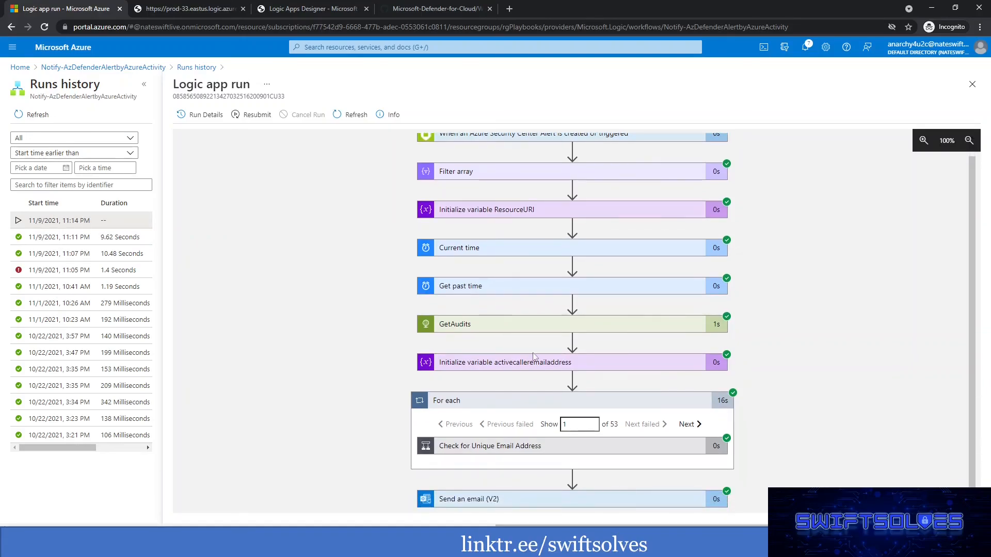
pyautogui.click(519, 445)
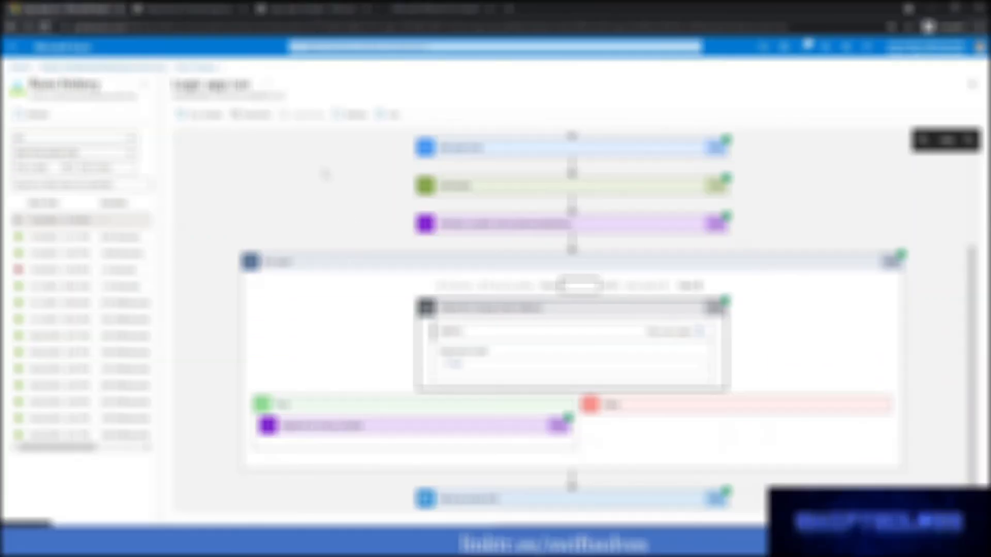
pyautogui.click(518, 499)
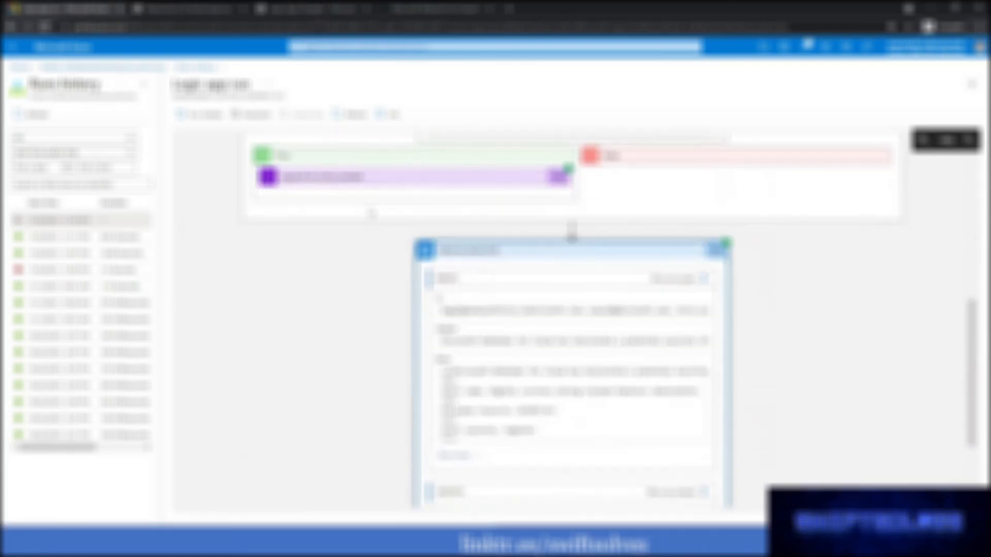
pyautogui.moveTo(515, 308); pyautogui.dragTo(383, 310)
pyautogui.scroll(4, 339, 310)
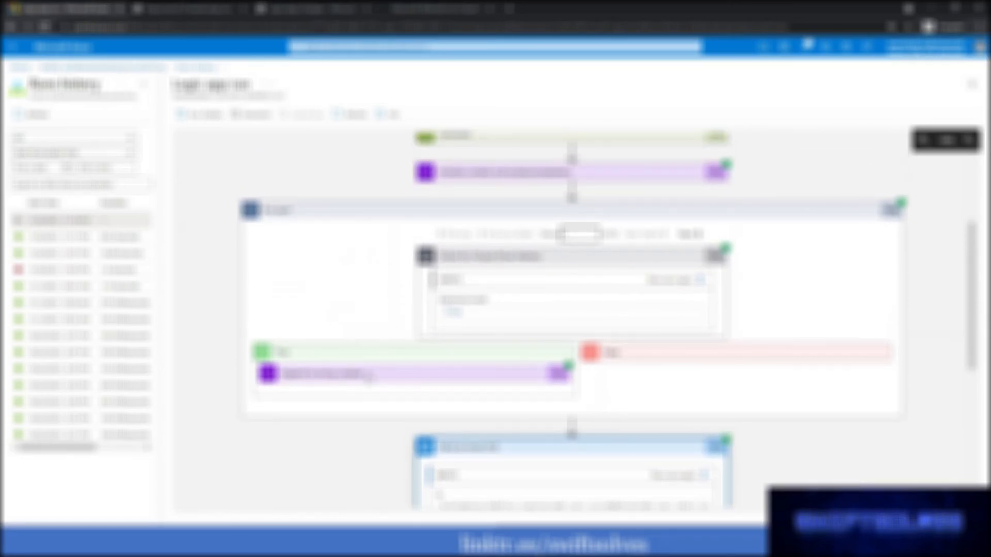
# Expand Append to string variable in the first For each iteration and compare its appended value with the email's recipients.
pyautogui.click(369, 375)
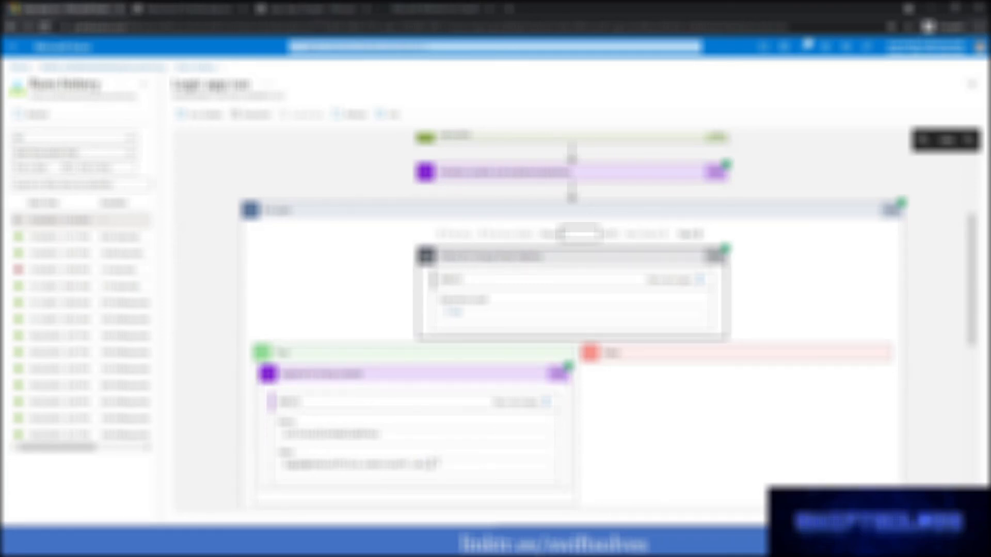
pyautogui.moveTo(431, 465); pyautogui.dragTo(285, 464)
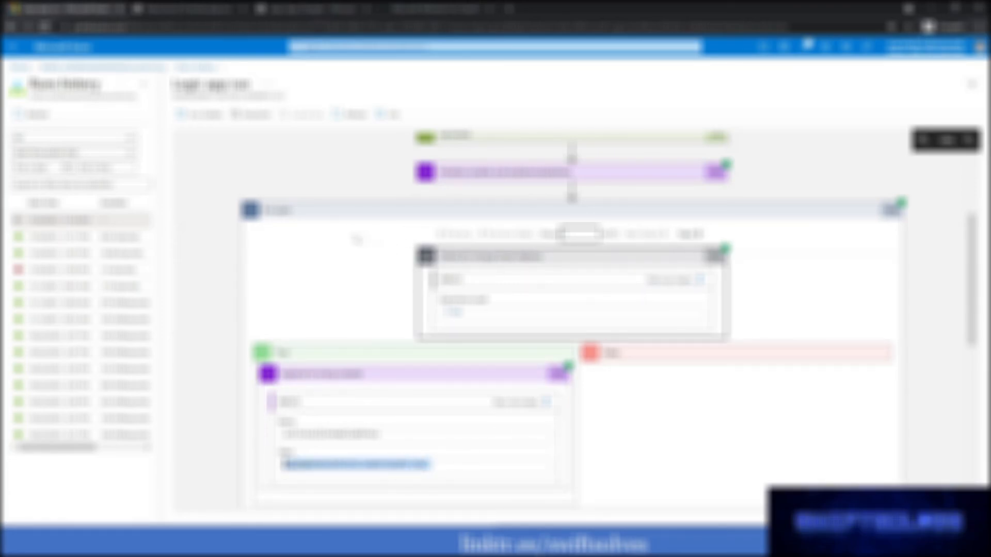
pyautogui.scroll(-5, 371, 248)
pyautogui.scroll(1, 425, 266)
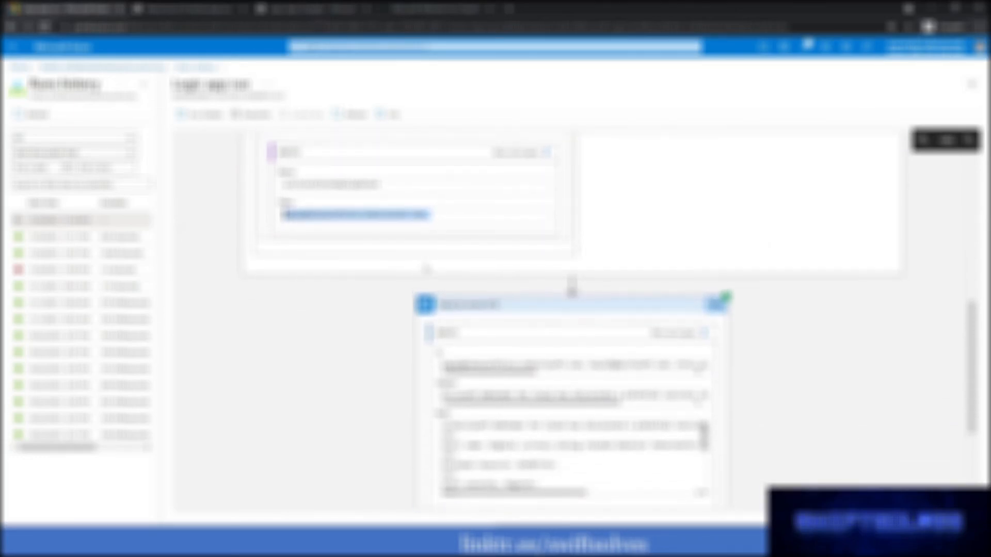
pyautogui.click(332, 7)
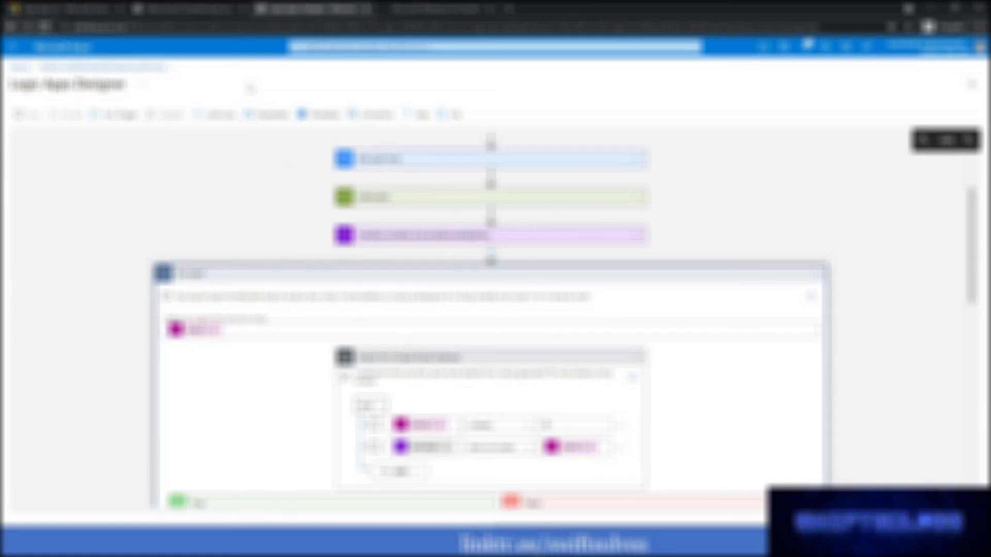
pyautogui.click(95, 10)
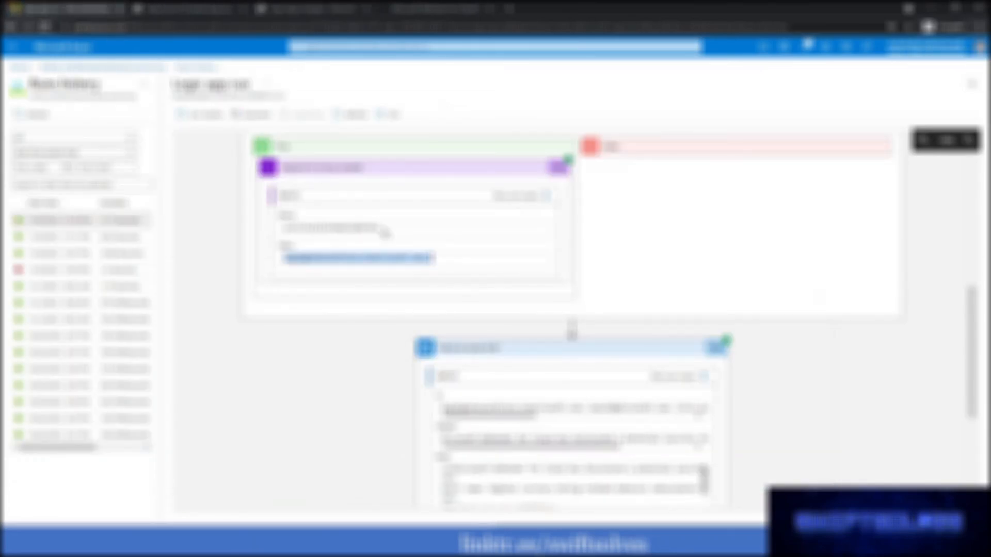
pyautogui.scroll(-2, 385, 232)
pyautogui.scroll(3, 635, 259)
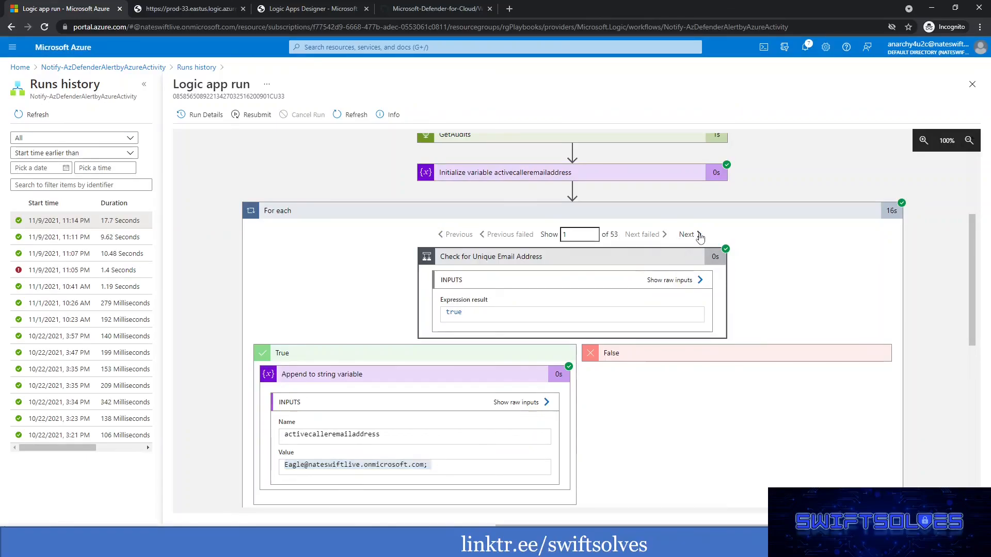
# Step between iterations 1 and 2 of the For each loop to compare their condition results and append actions.
pyautogui.click(698, 234)
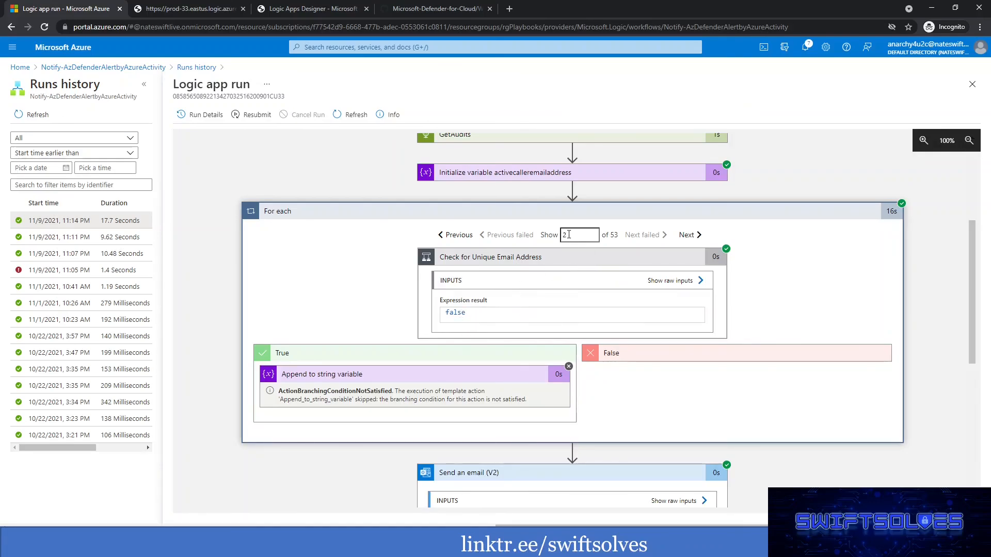
pyautogui.click(468, 236)
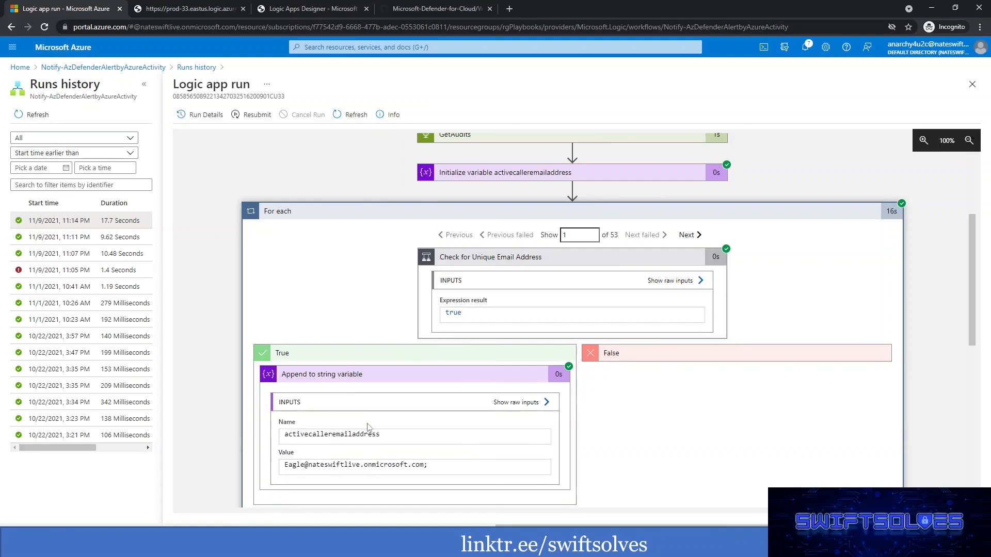
pyautogui.click(687, 235)
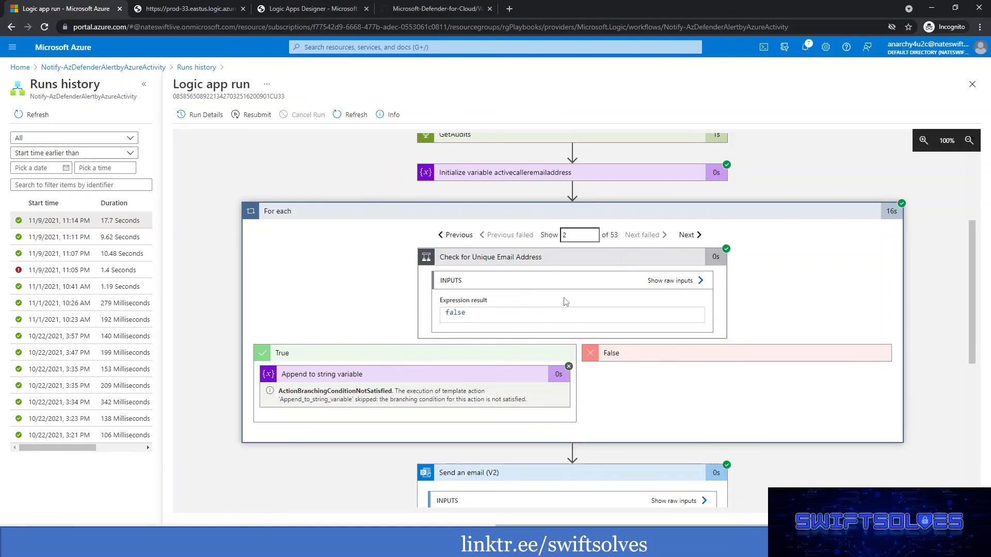
# Review the Check for Unique Email Address condition and its True branch in the Logic Apps Designer.
pyautogui.click(312, 8)
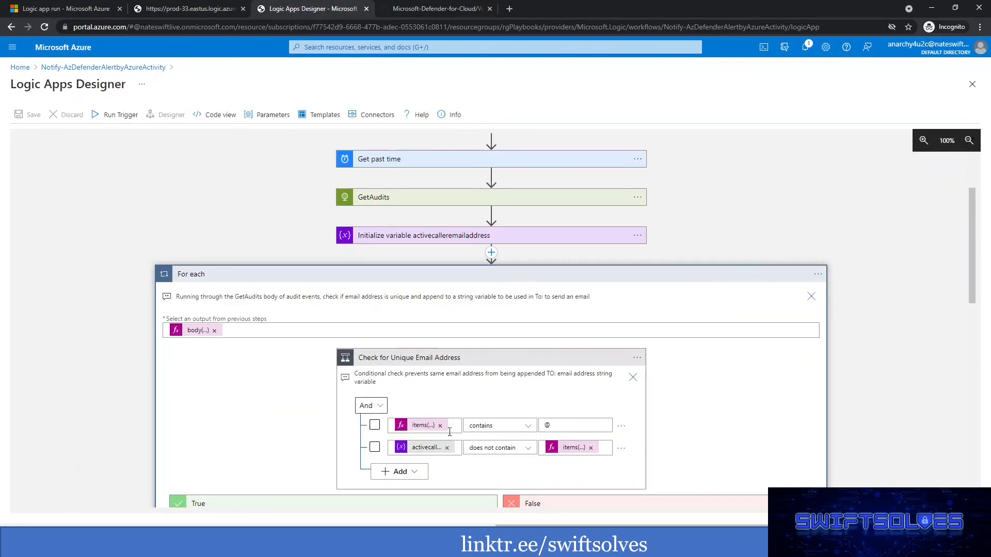
pyautogui.scroll(-2, 450, 432)
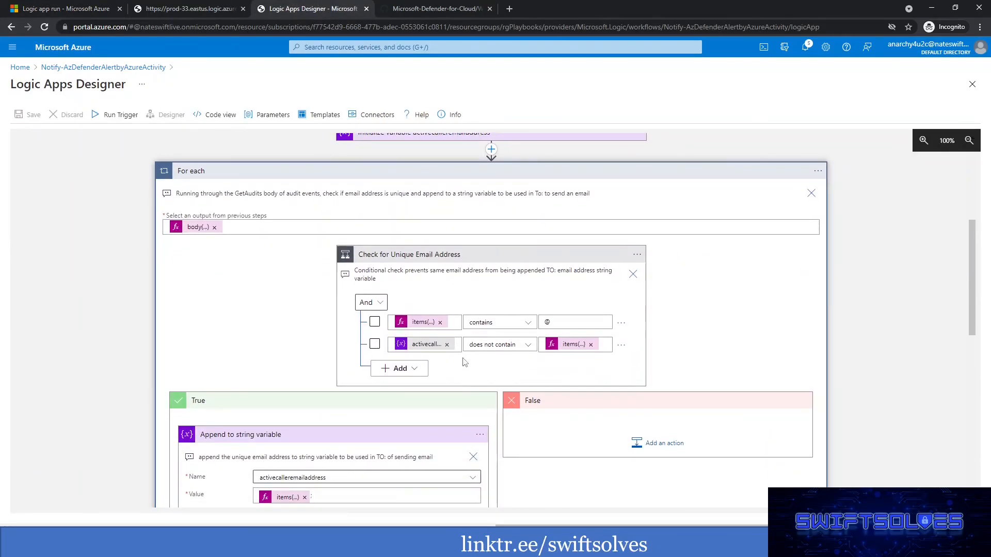
pyautogui.scroll(-2, 465, 363)
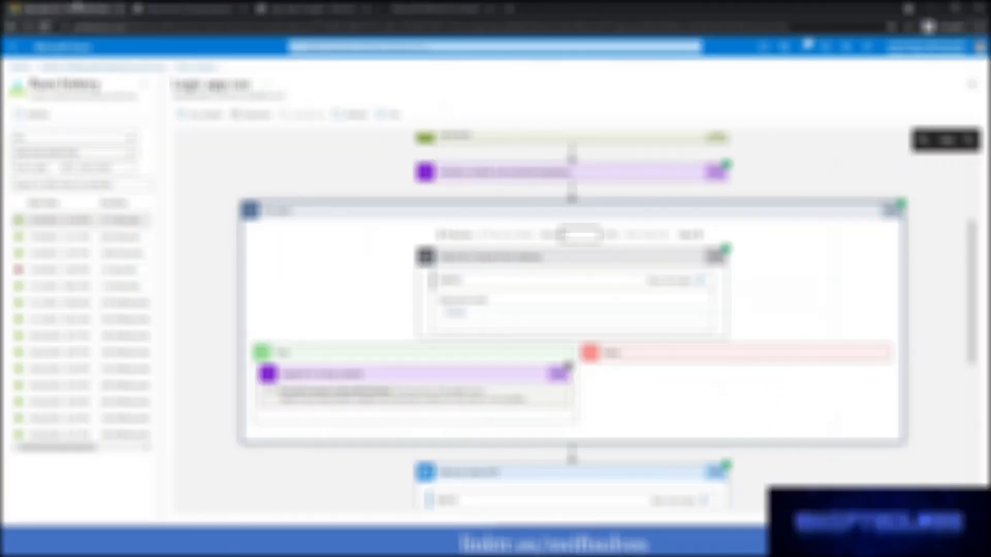
# Examine the inputs and outputs of Send an email (V2) in the resubmitted run.
pyautogui.scroll(-4, 625, 381)
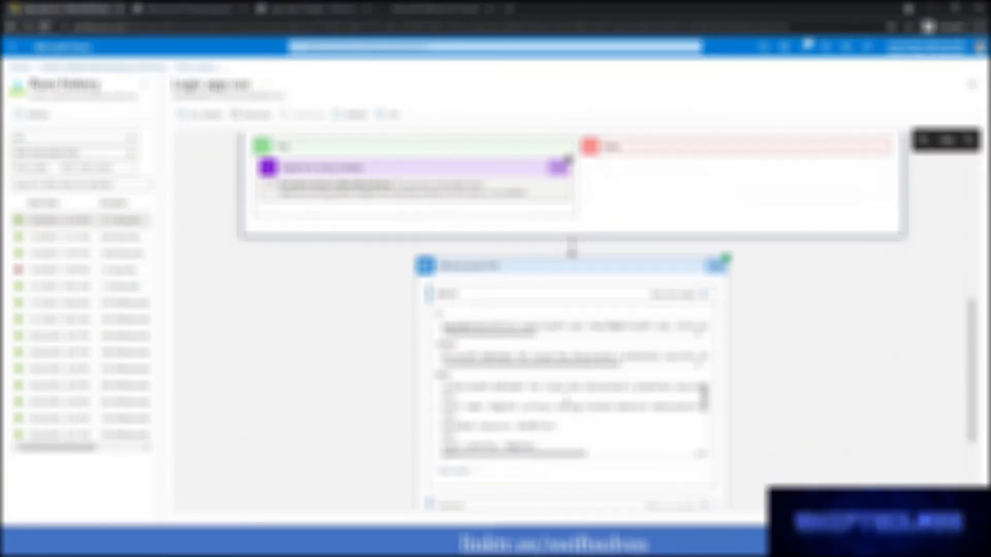
pyautogui.scroll(-3, 566, 400)
pyautogui.scroll(1, 562, 395)
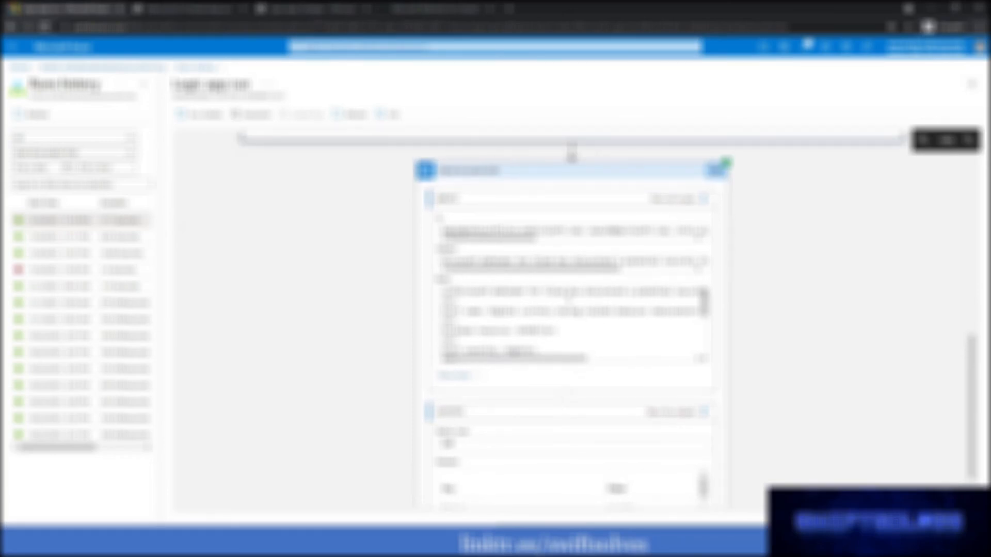